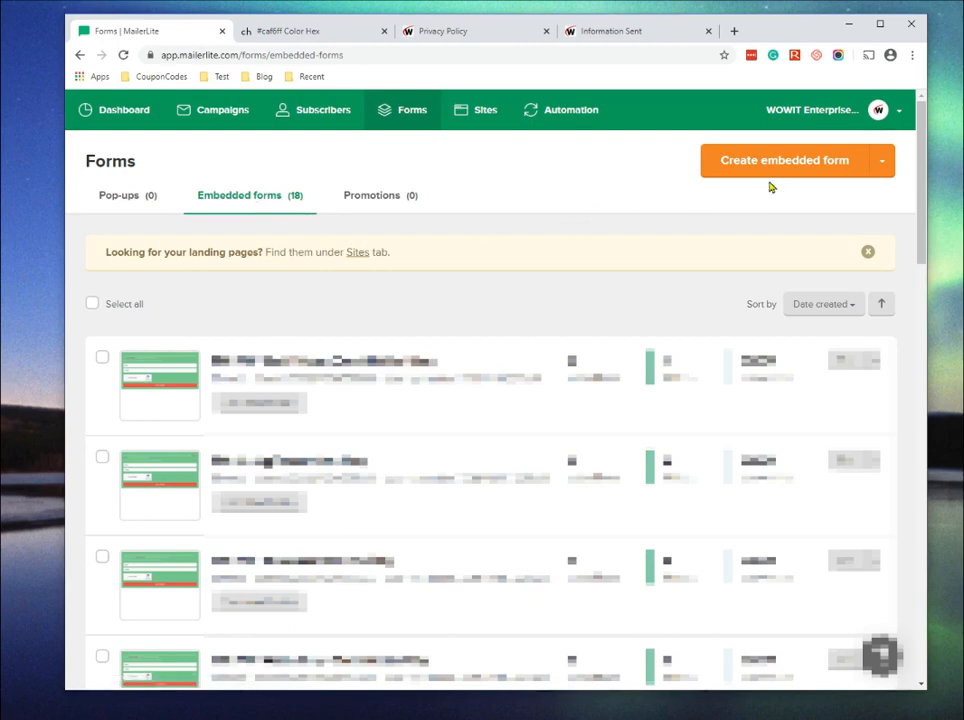
# Create a new embedded form named "FM Demo" and continue to its subscriber group selection
pyautogui.click(712, 165)
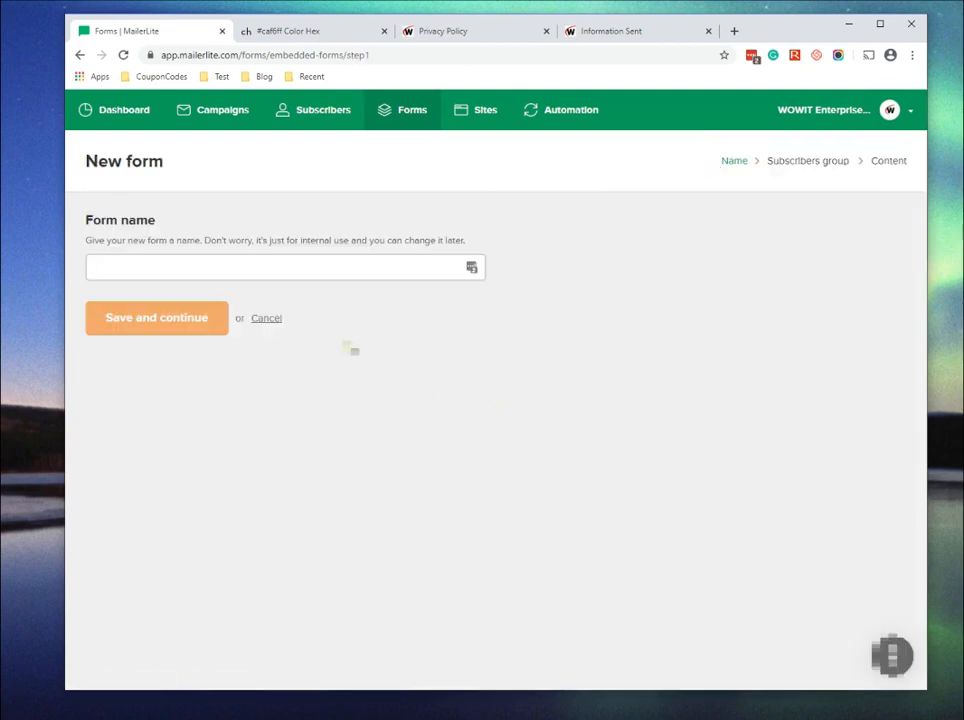
pyautogui.click(202, 265)
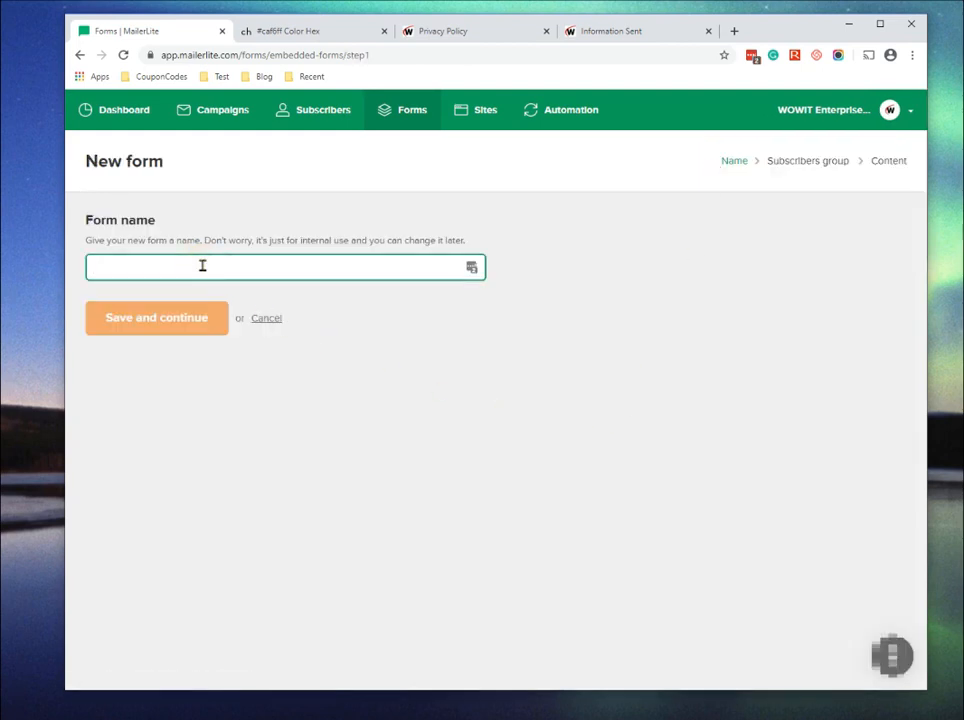
pyautogui.write('FM Demo')
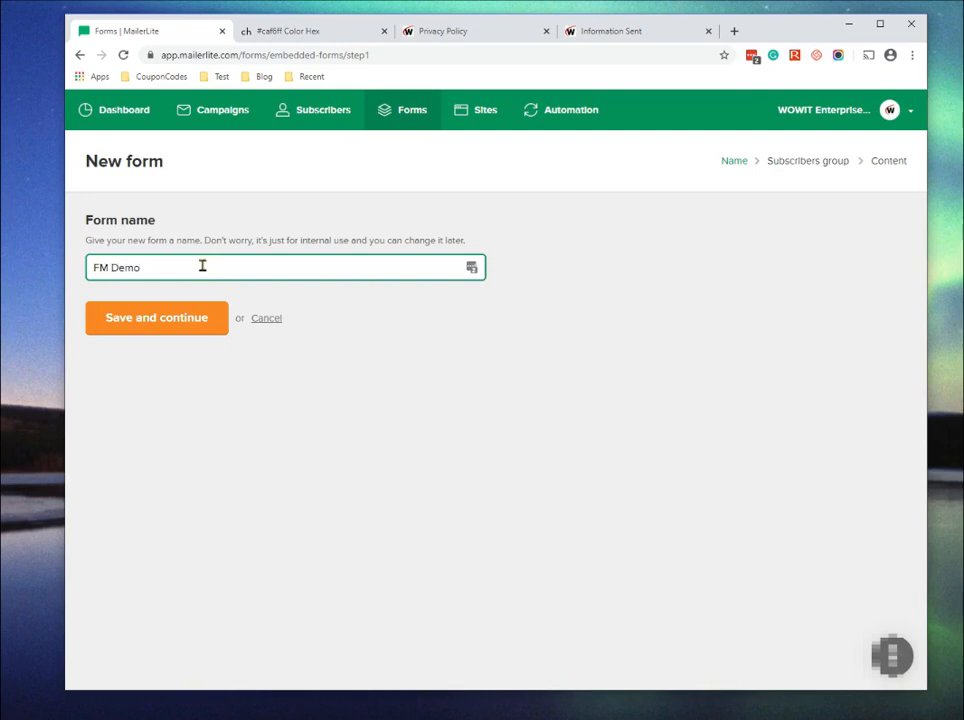
pyautogui.click(191, 318)
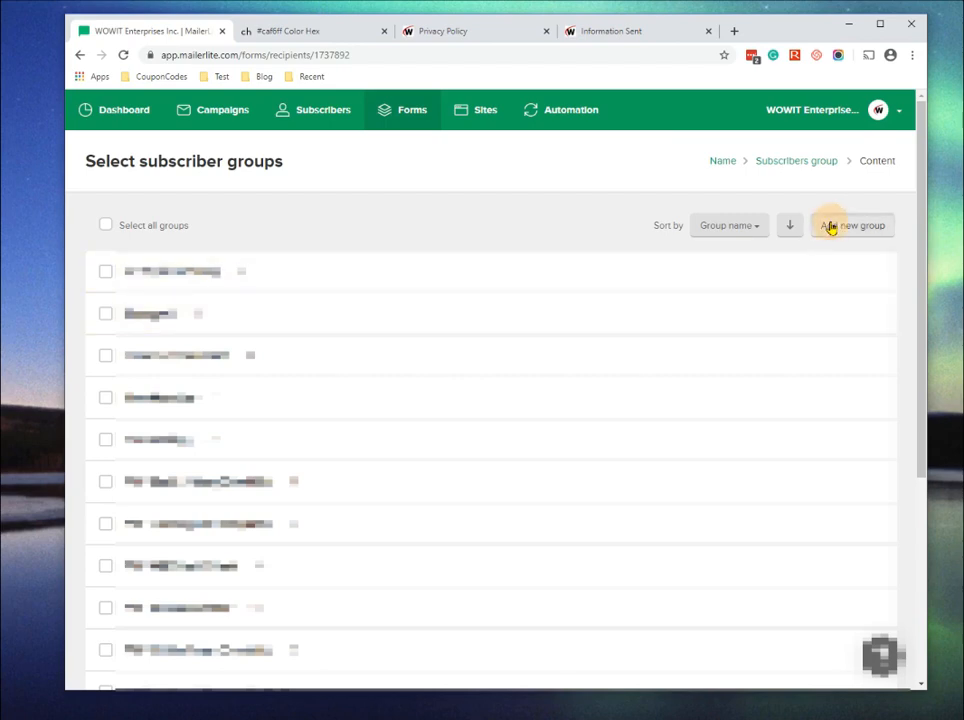
# Add a new subscriber group named "Demo Group"
pyautogui.click(829, 226)
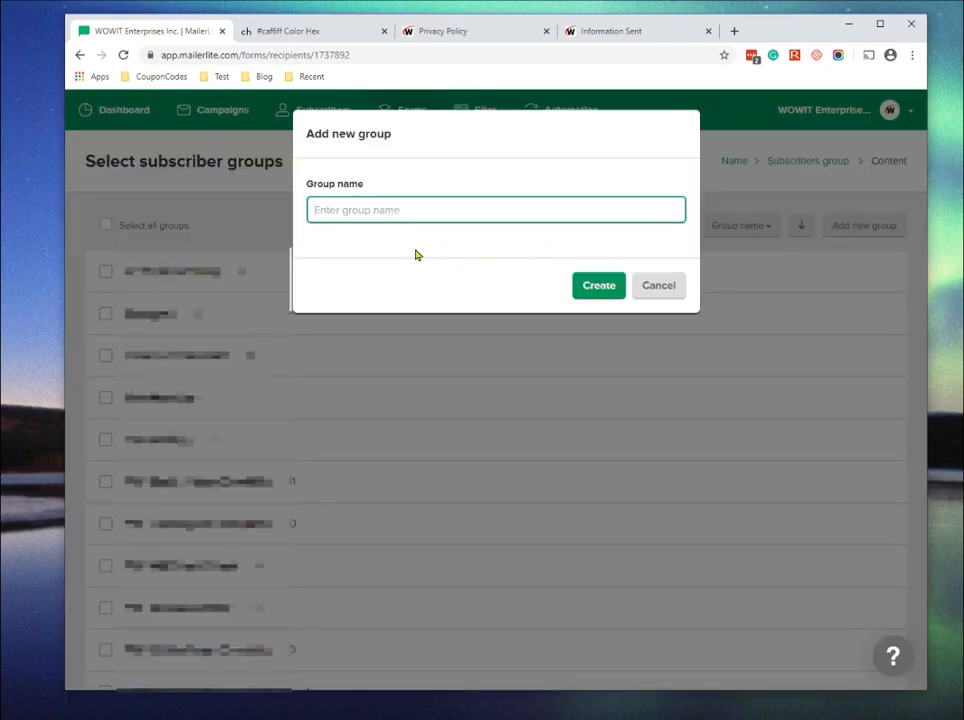
pyautogui.write('Demo Group')
pyautogui.click(595, 298)
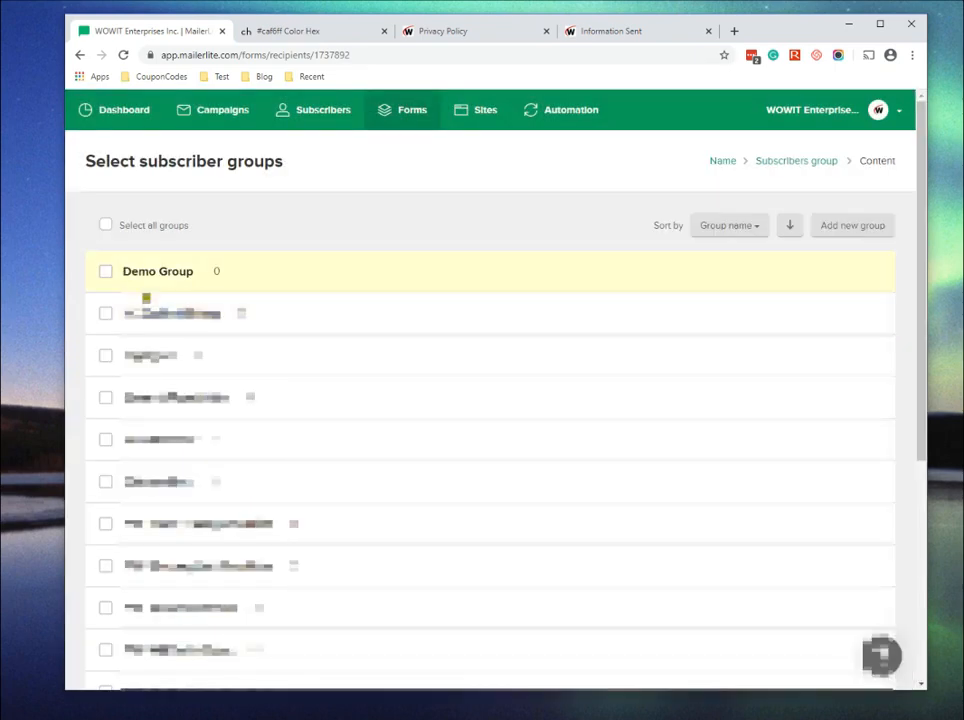
# Assign Demo Group to the form and continue to the form's content editor
pyautogui.click(104, 276)
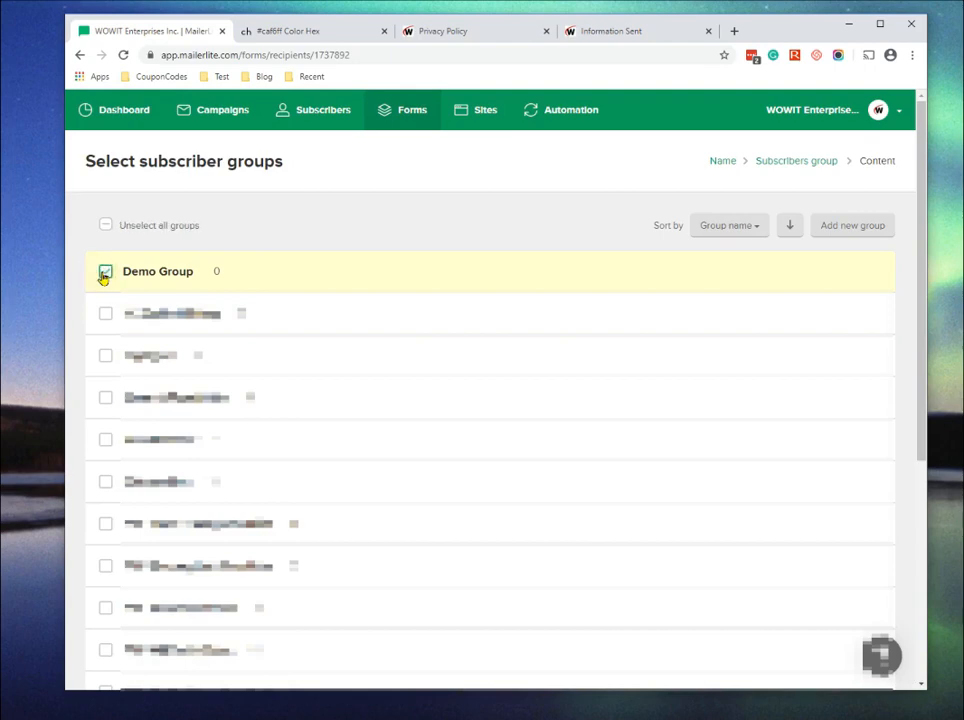
pyautogui.scroll(-5, 104, 276)
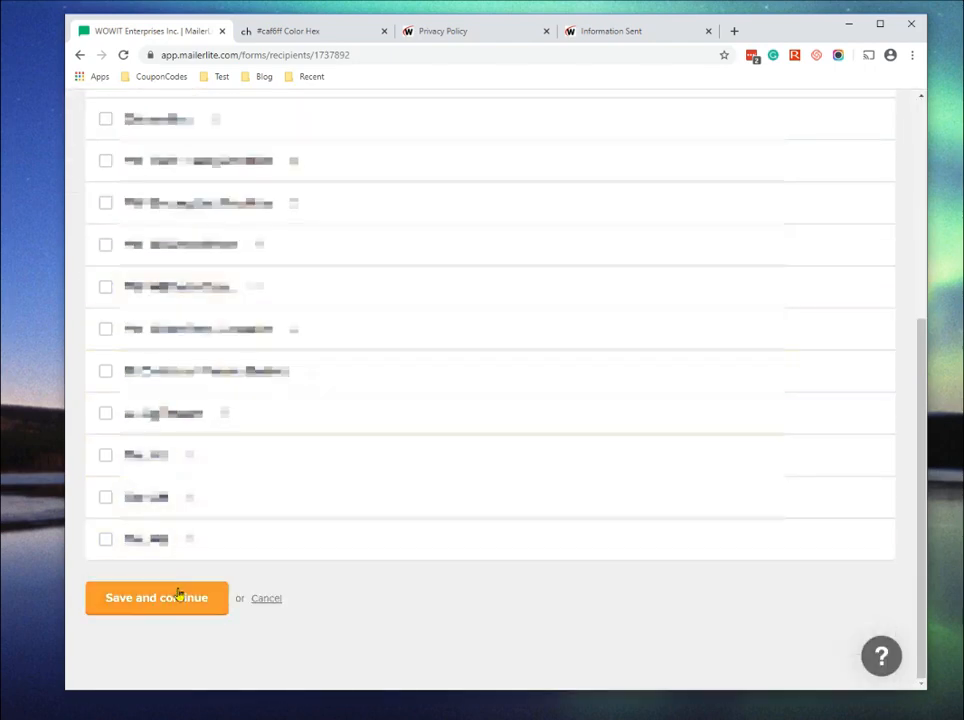
pyautogui.click(186, 600)
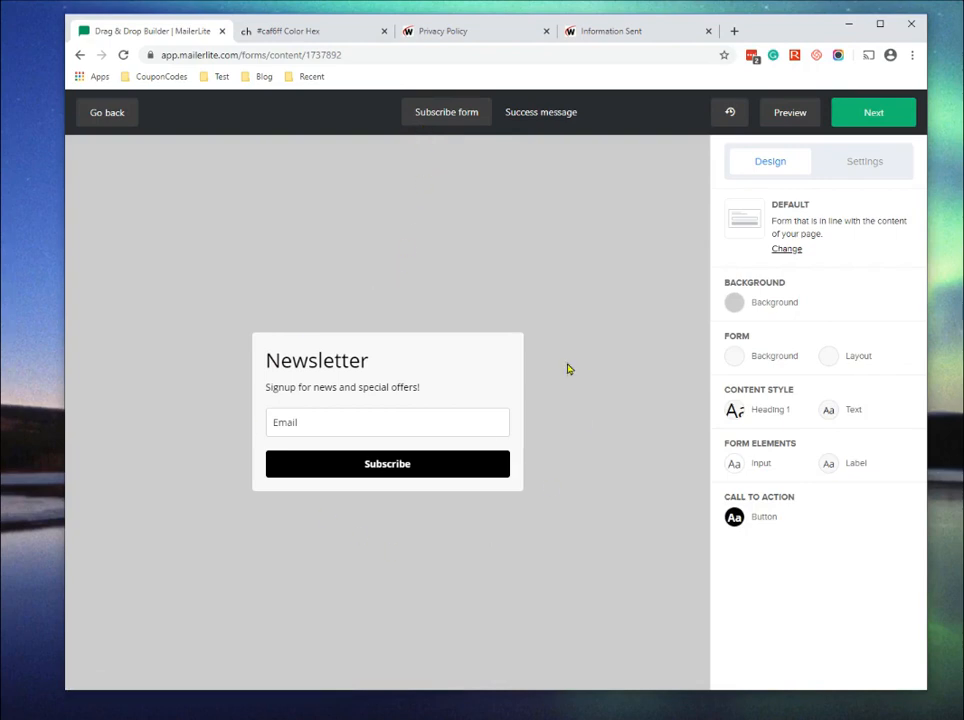
# Compare the form's success message with its subscribe form, ending on the subscribe form
pyautogui.click(556, 120)
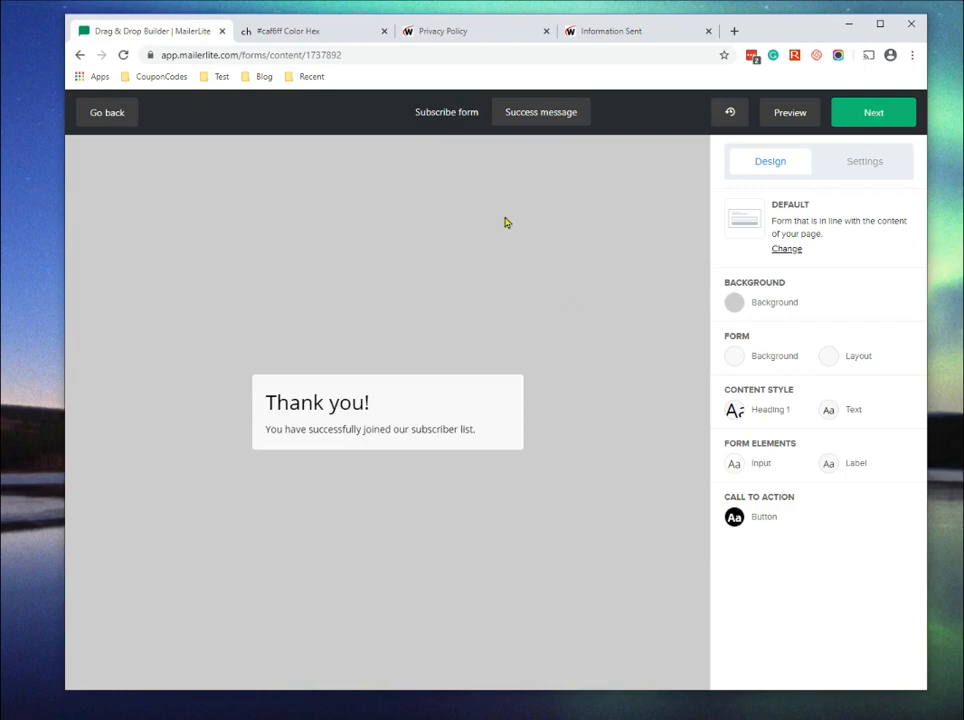
pyautogui.click(446, 115)
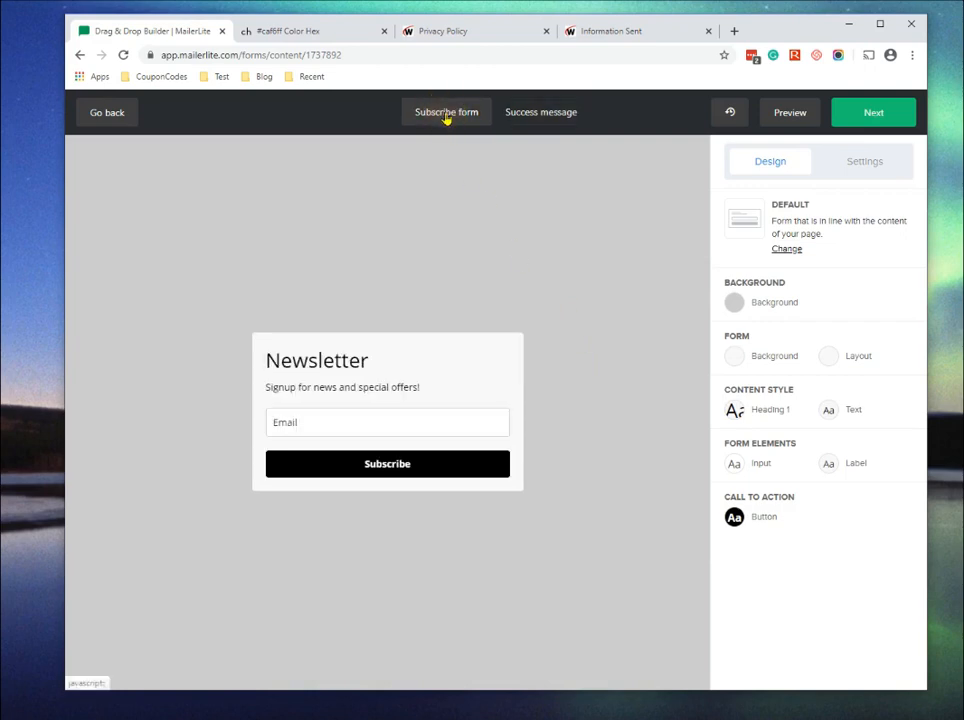
pyautogui.moveTo(501, 355)
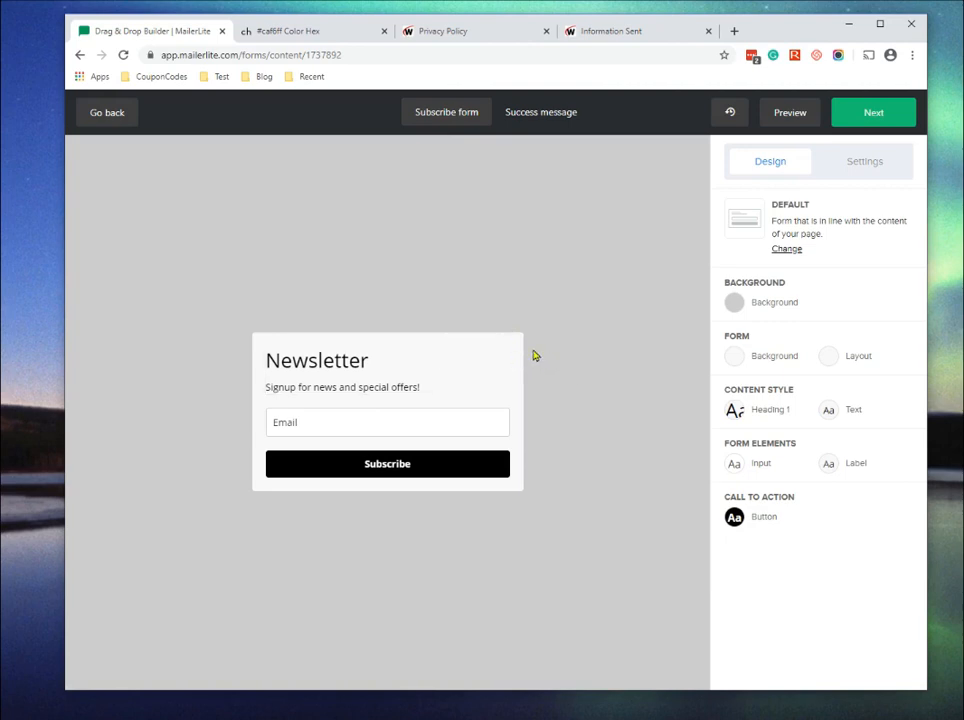
pyautogui.click(527, 118)
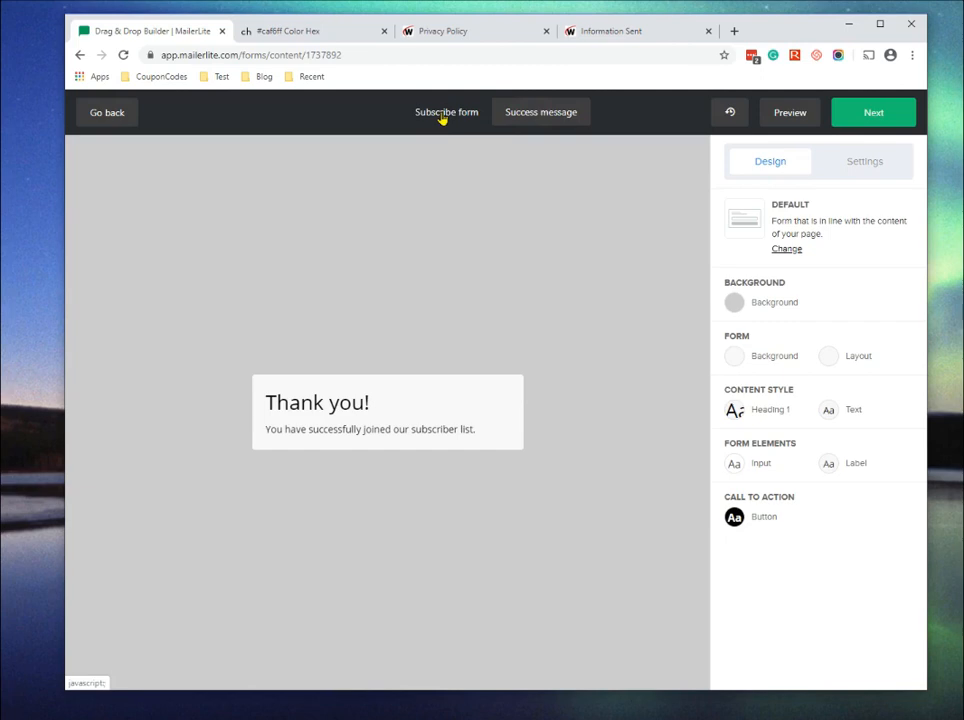
pyautogui.click(441, 116)
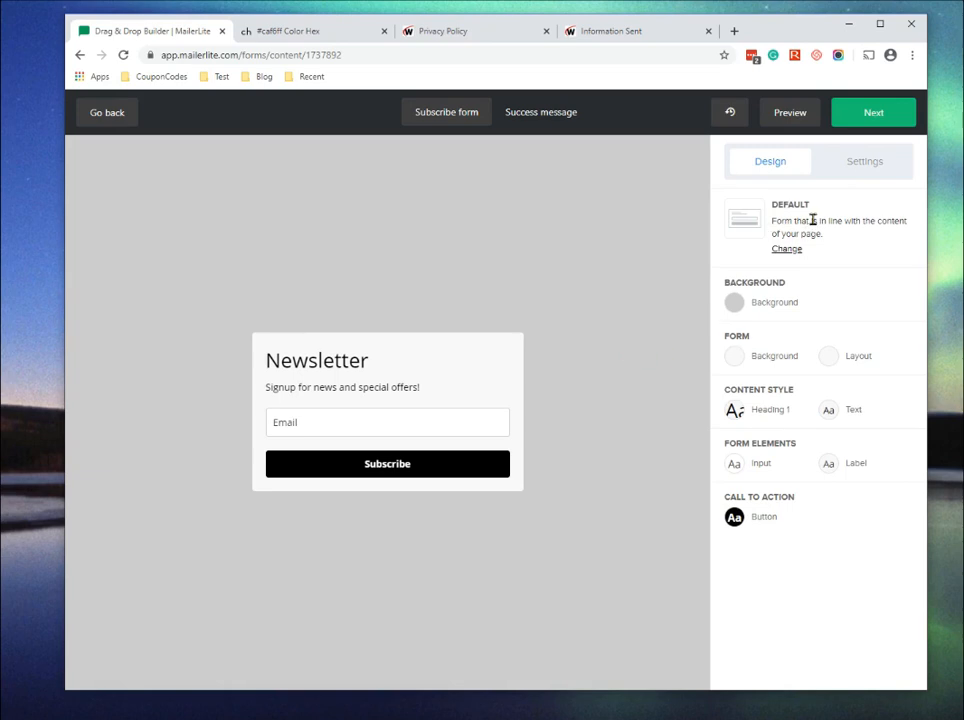
# Preview the Horizontal and Card form layouts and choose the Default layout
pyautogui.click(790, 249)
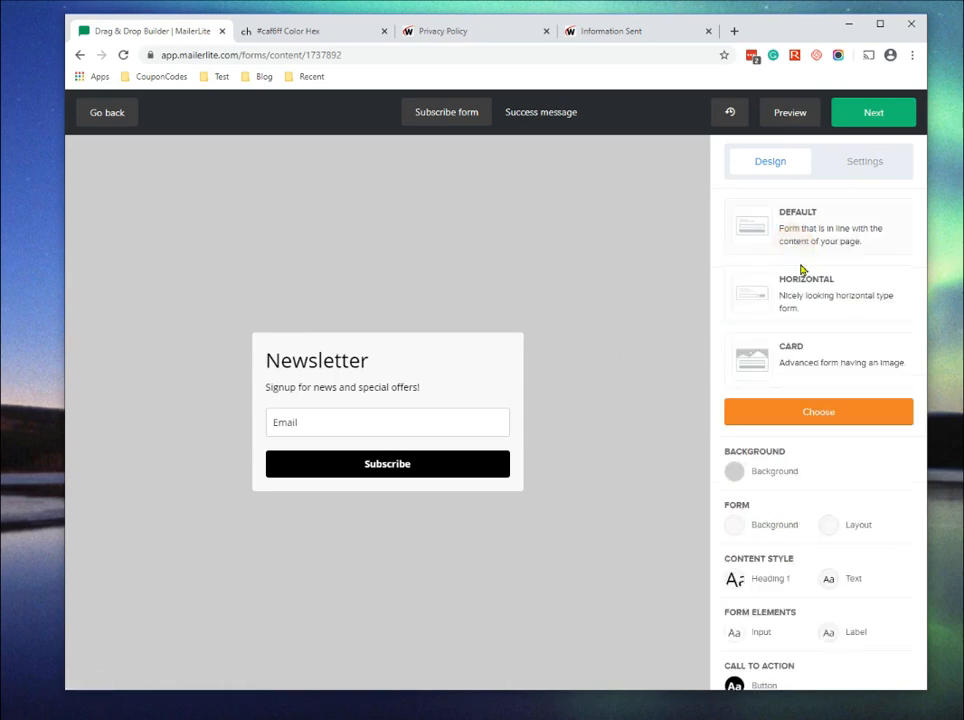
pyautogui.click(842, 300)
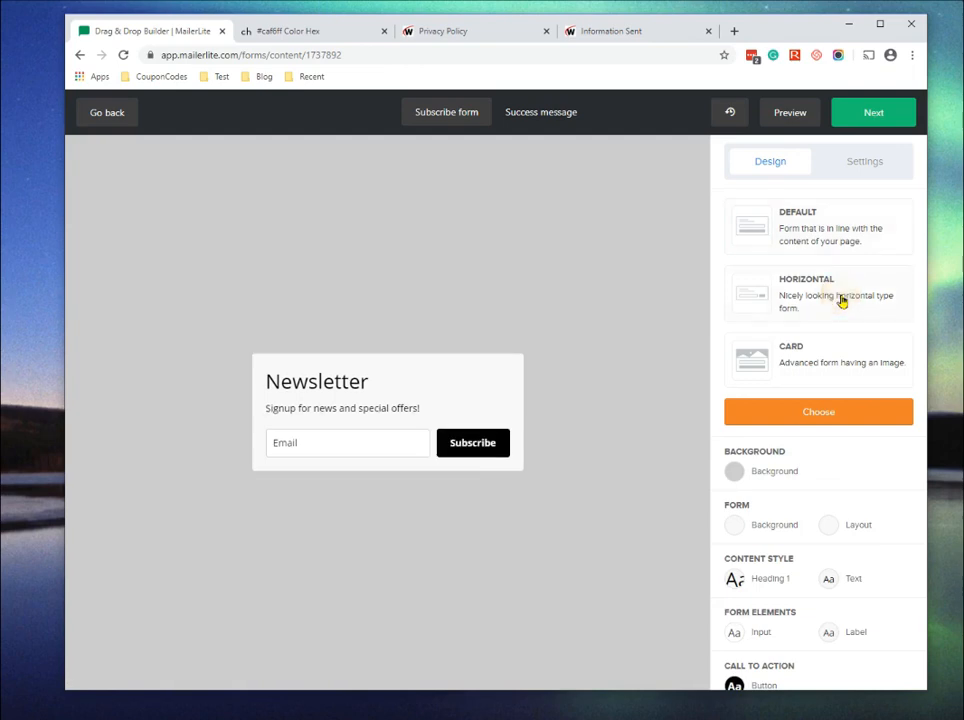
pyautogui.click(843, 358)
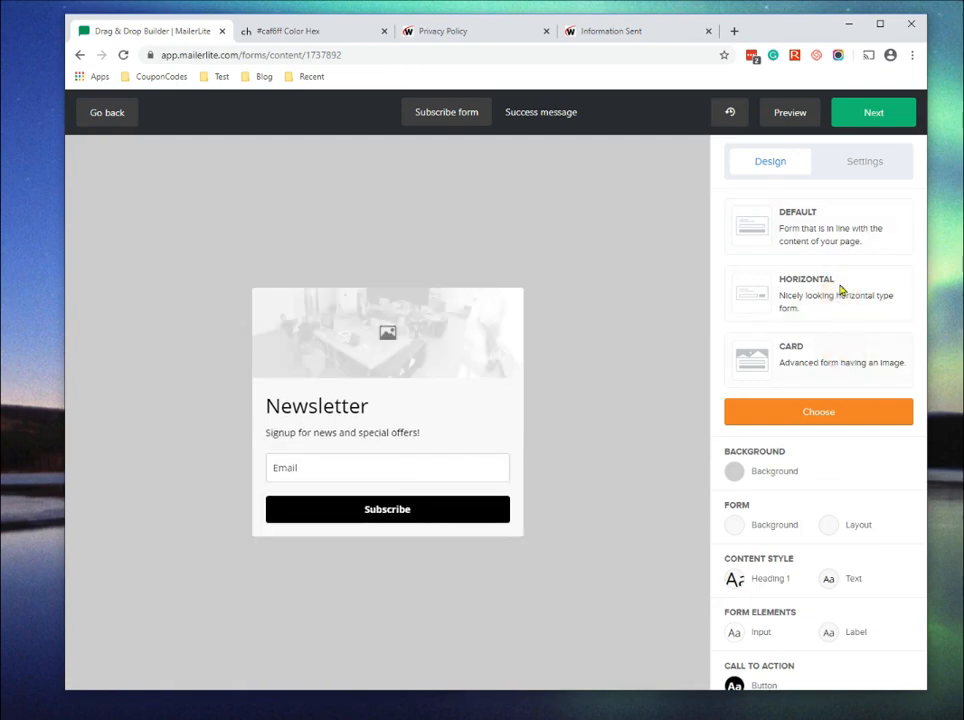
pyautogui.click(838, 236)
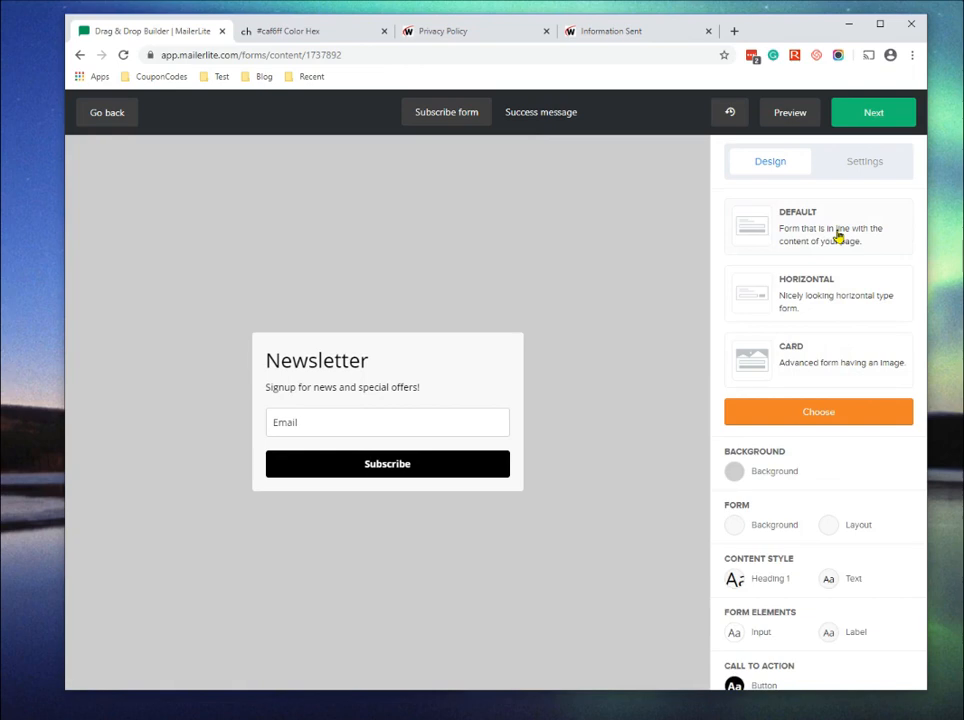
pyautogui.click(866, 411)
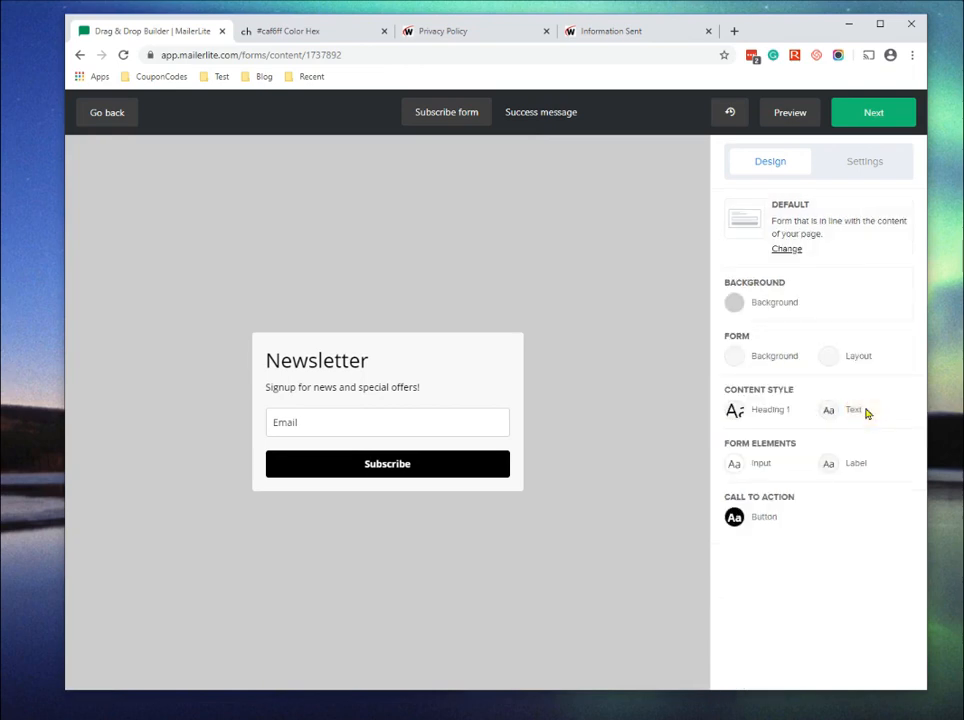
# Set the color of the background around the form to white (#ffffff) and save it
pyautogui.click(734, 305)
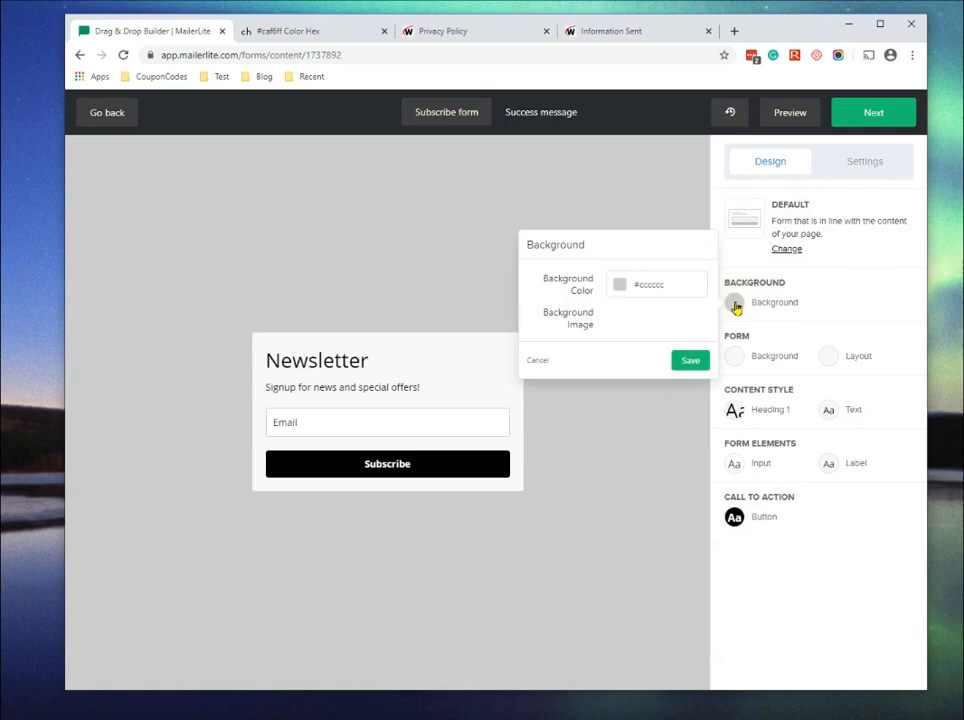
pyautogui.click(677, 289)
pyautogui.press('BackSpace')
pyautogui.press('BackSpace')
pyautogui.press('BackSpace')
pyautogui.press('BackSpace')
pyautogui.press('BackSpace')
pyautogui.press('BackSpace')
pyautogui.press('BackSpace')
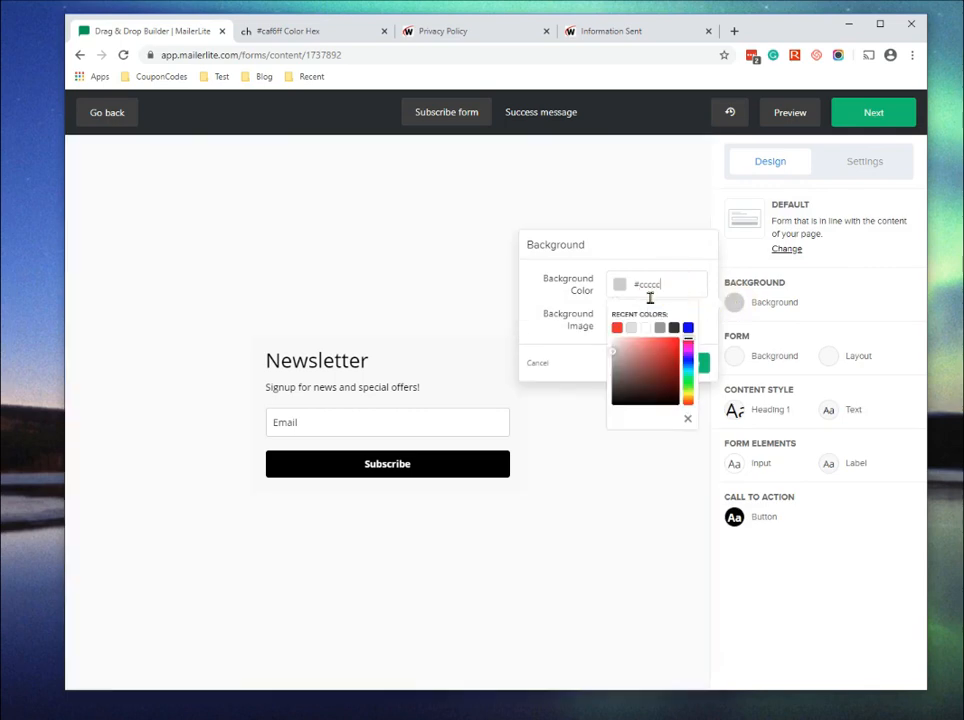
pyautogui.click(645, 330)
pyautogui.click(637, 243)
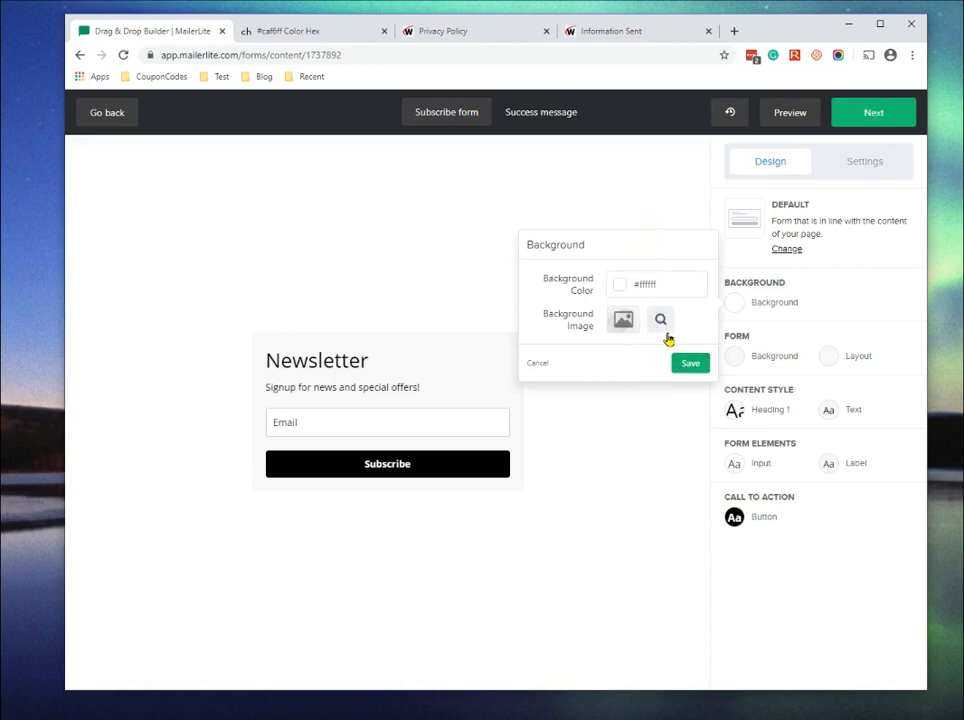
pyautogui.click(688, 363)
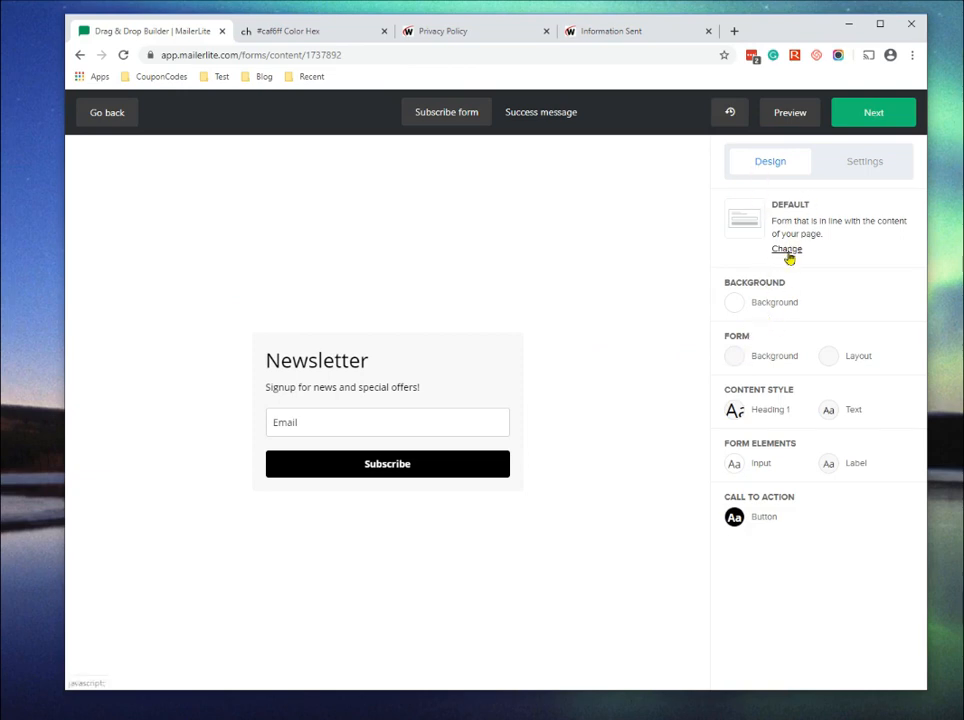
# Preview the Privacy policy and Confirmation checkbox form settings by enabling each and disabling it again
pyautogui.click(864, 168)
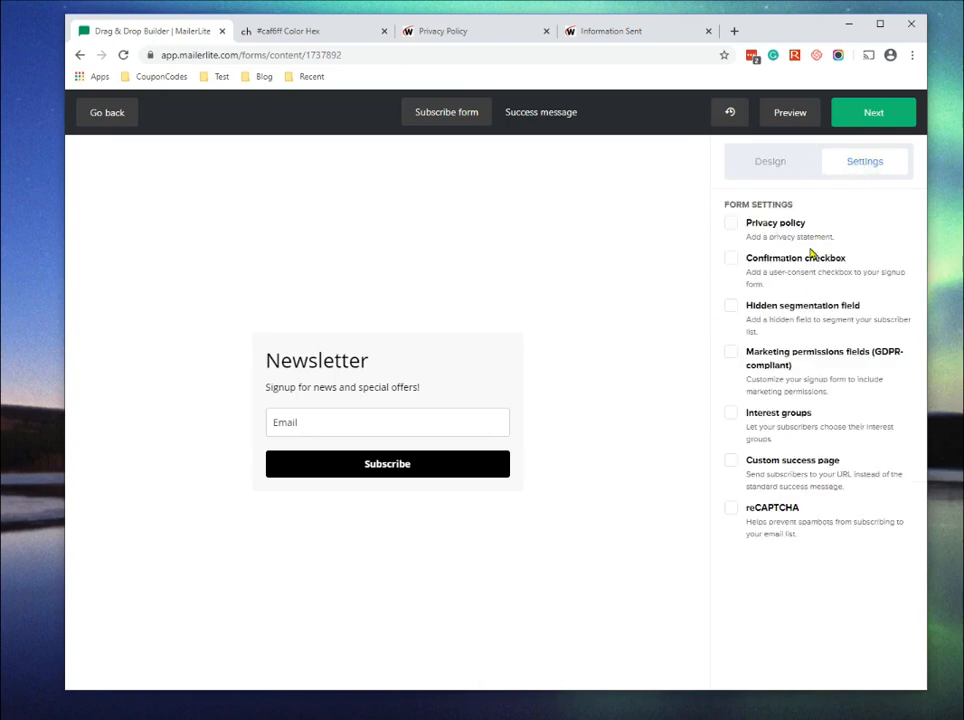
pyautogui.click(731, 224)
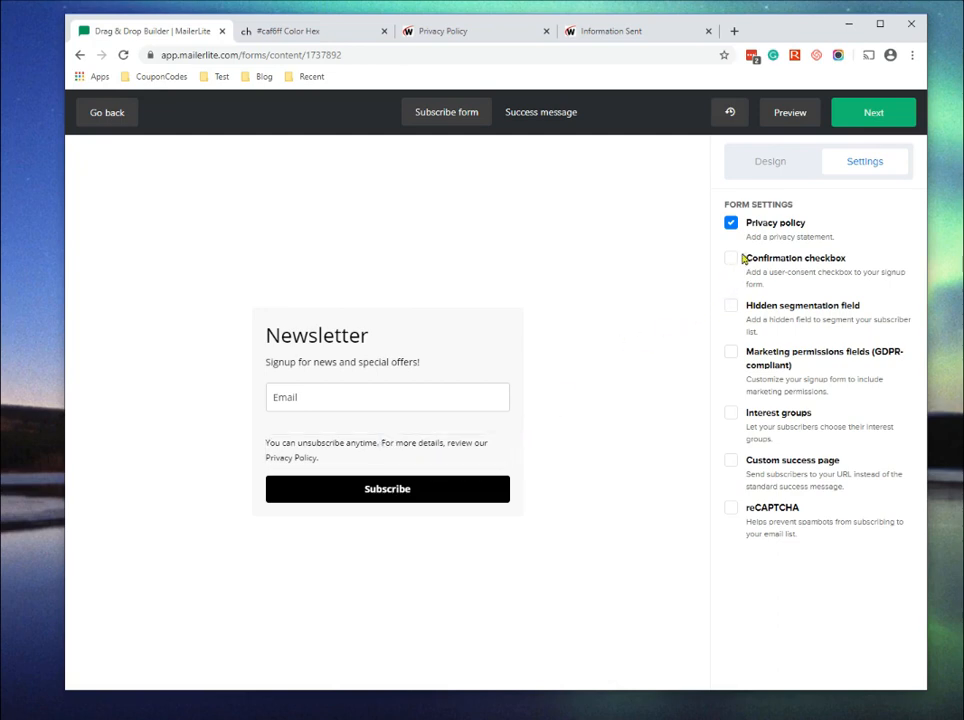
pyautogui.click(731, 224)
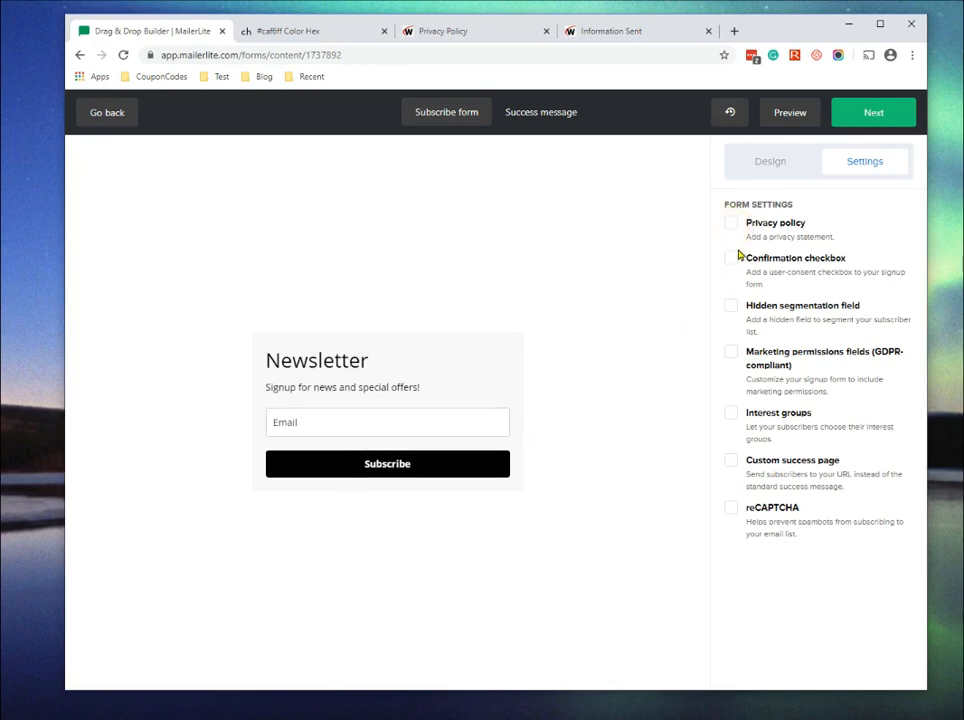
pyautogui.click(730, 259)
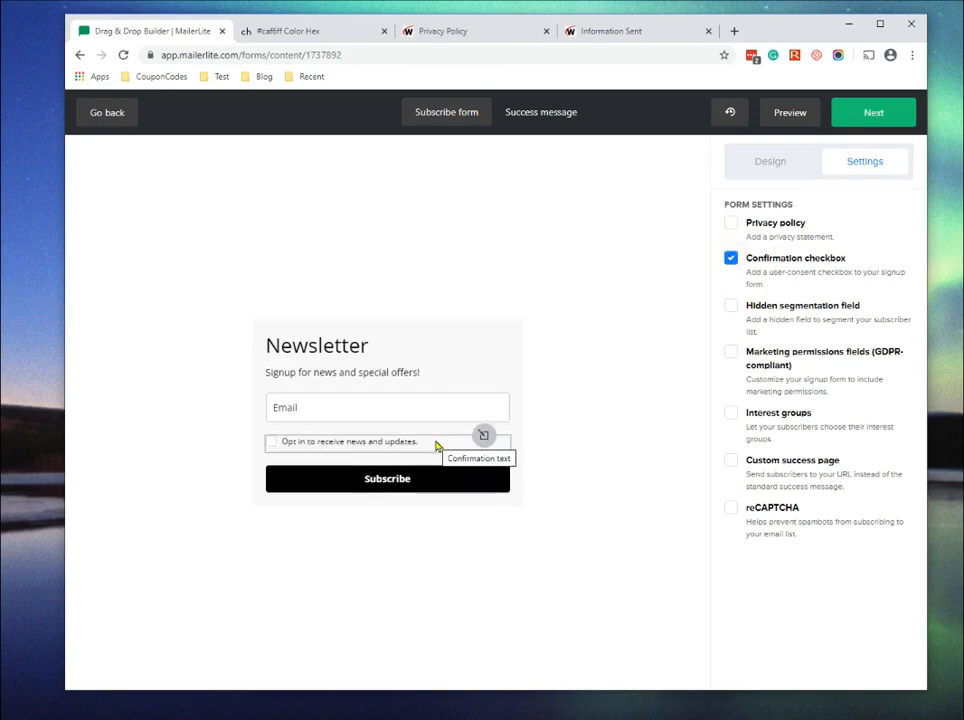
pyautogui.click(730, 260)
# Preview the Hidden segmentation field and GDPR marketing permissions settings by enabling each and disabling it again
pyautogui.click(732, 308)
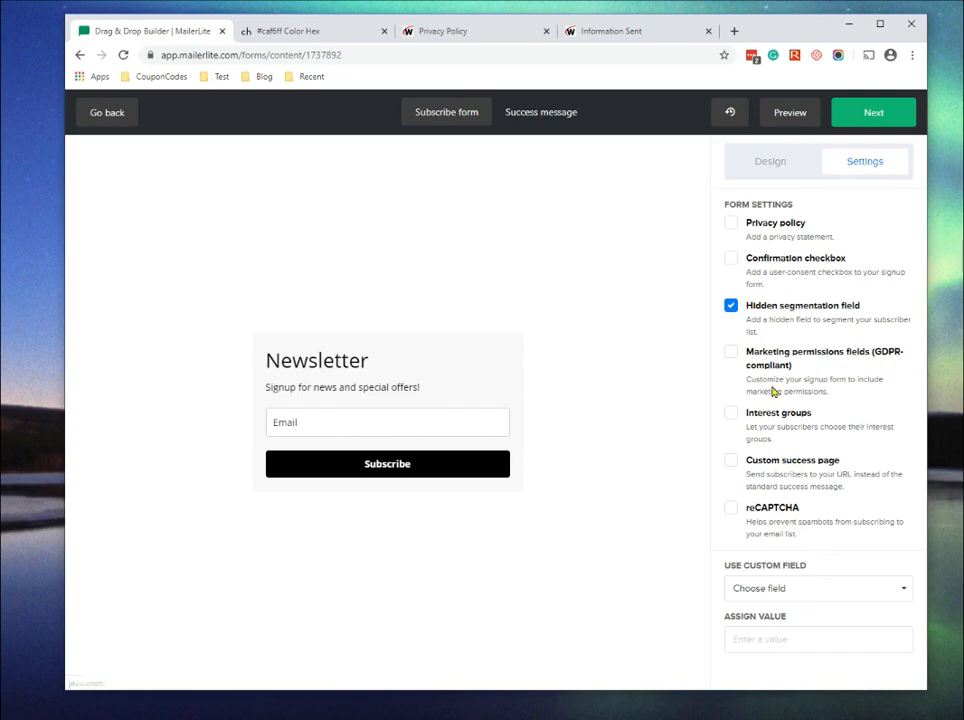
pyautogui.click(731, 307)
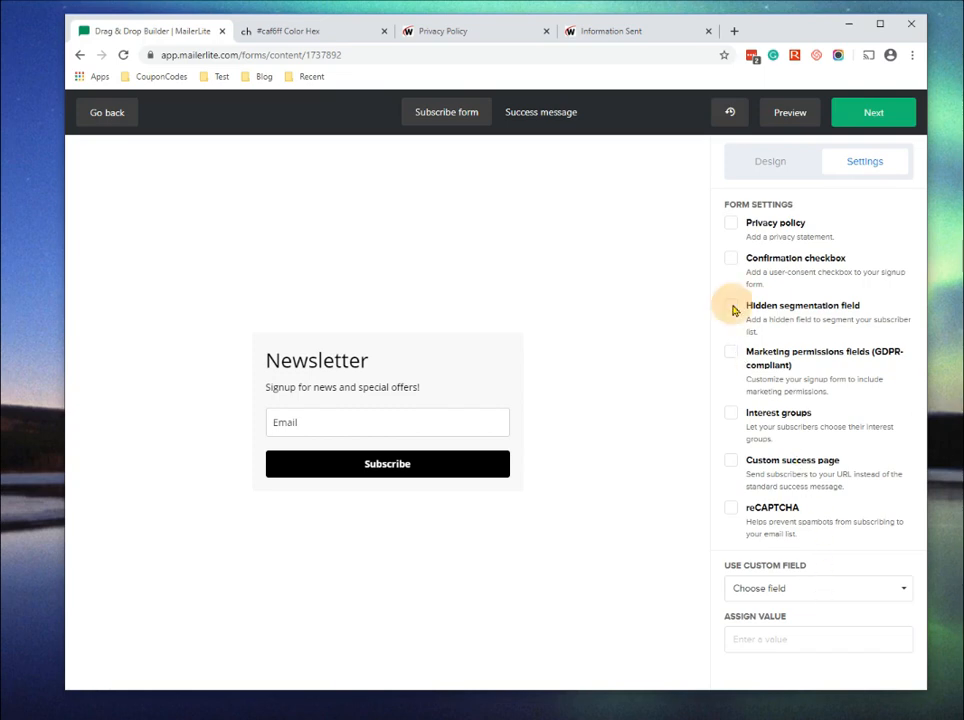
pyautogui.click(732, 356)
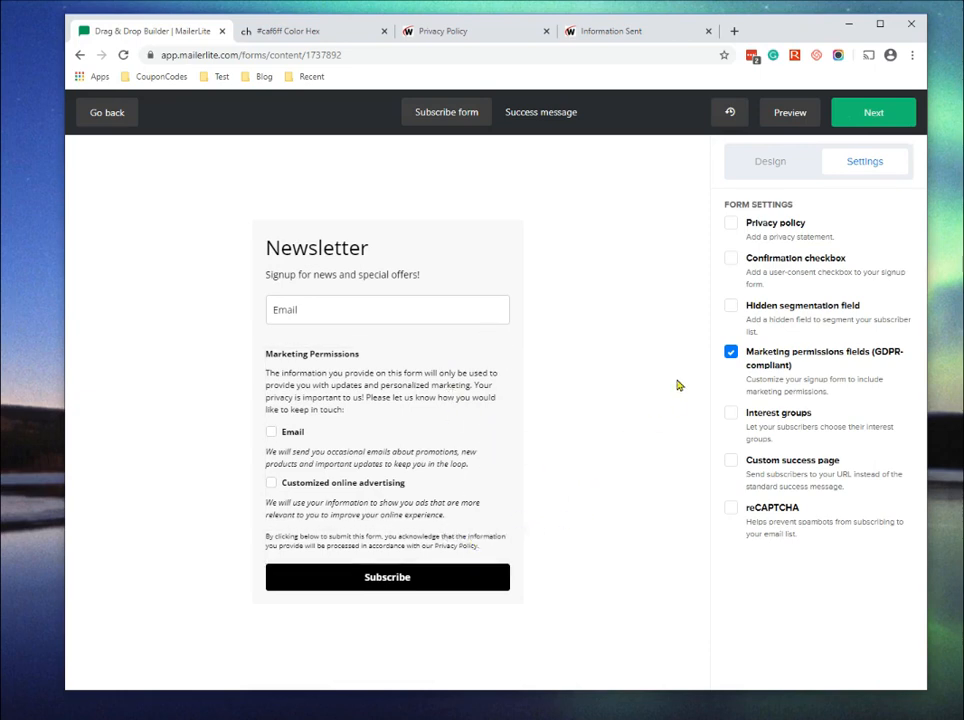
pyautogui.click(731, 355)
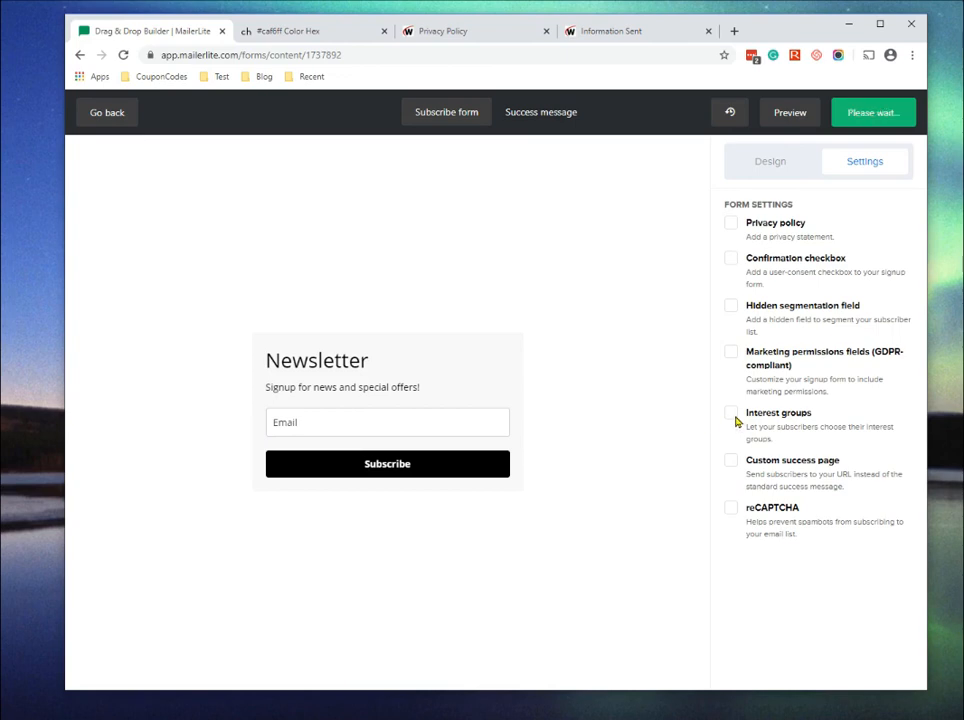
# Preview the Interest groups and Custom success page settings by enabling each and disabling it again
pyautogui.click(731, 414)
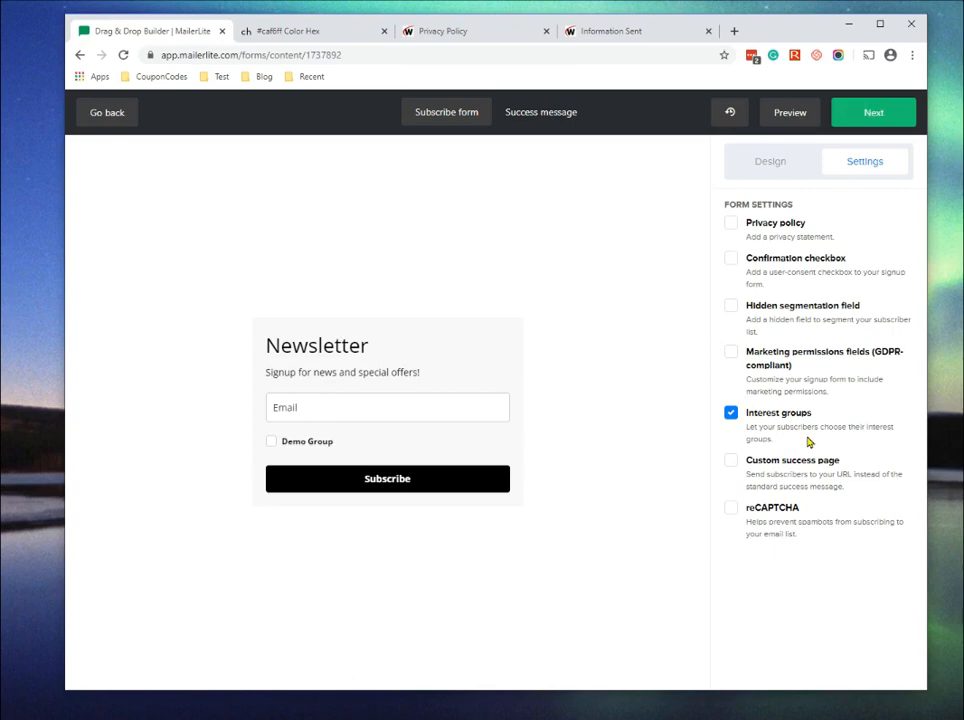
pyautogui.click(731, 414)
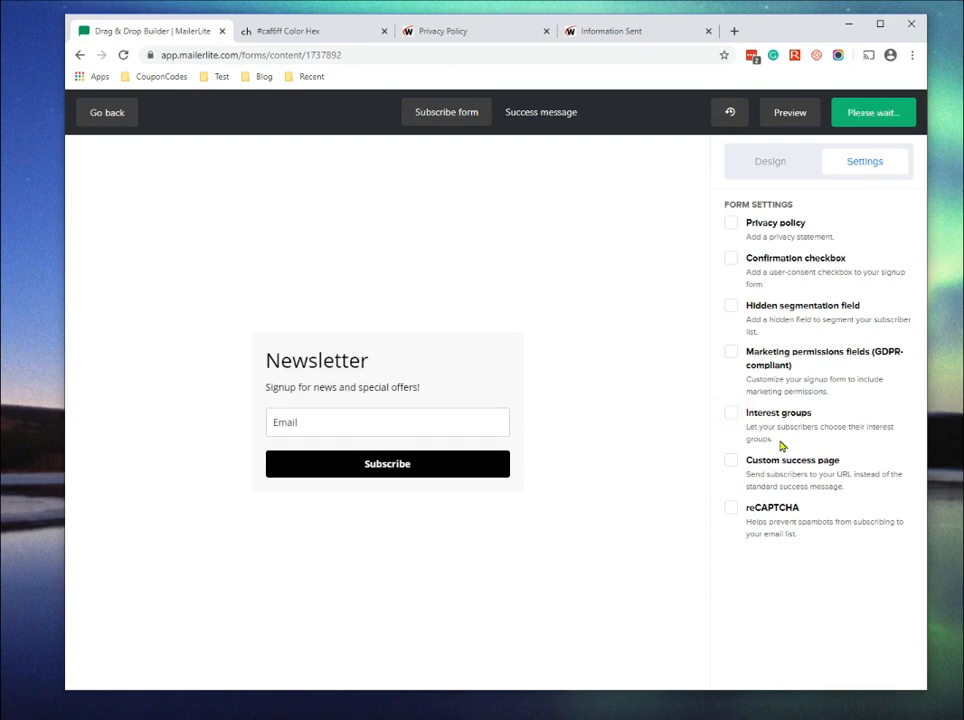
pyautogui.click(731, 463)
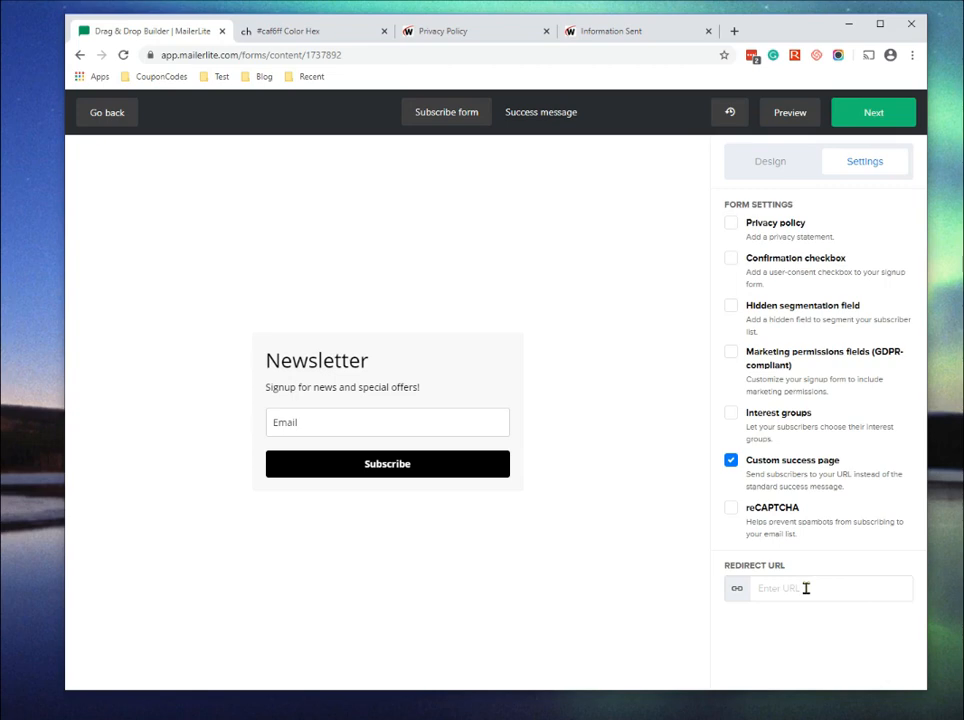
pyautogui.click(731, 462)
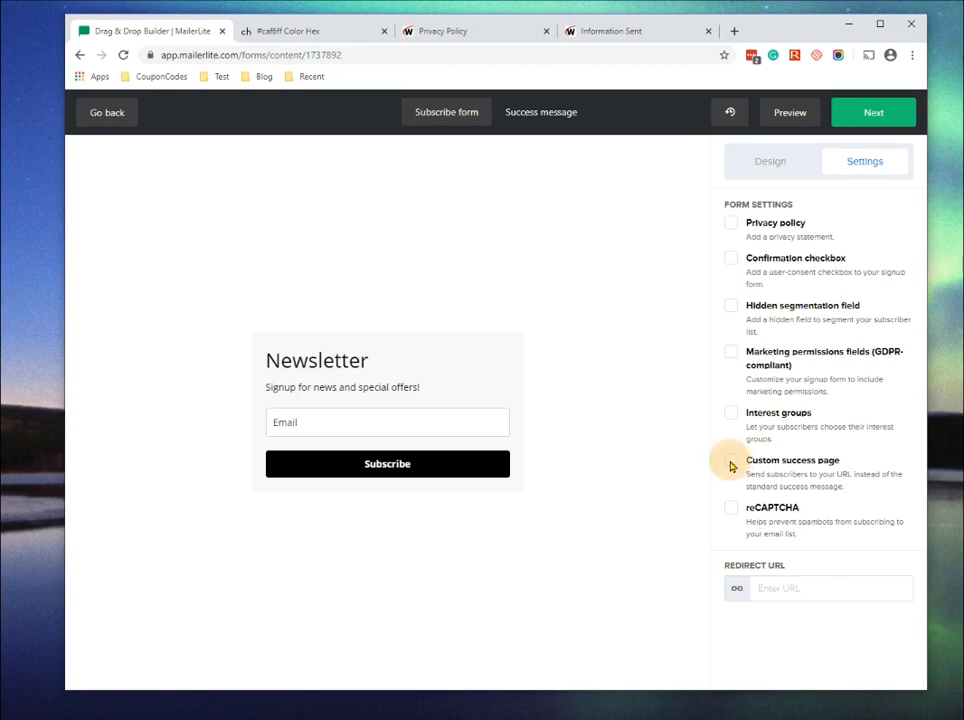
# Enable the reCAPTCHA and Privacy policy options for the subscribe form
pyautogui.click(730, 509)
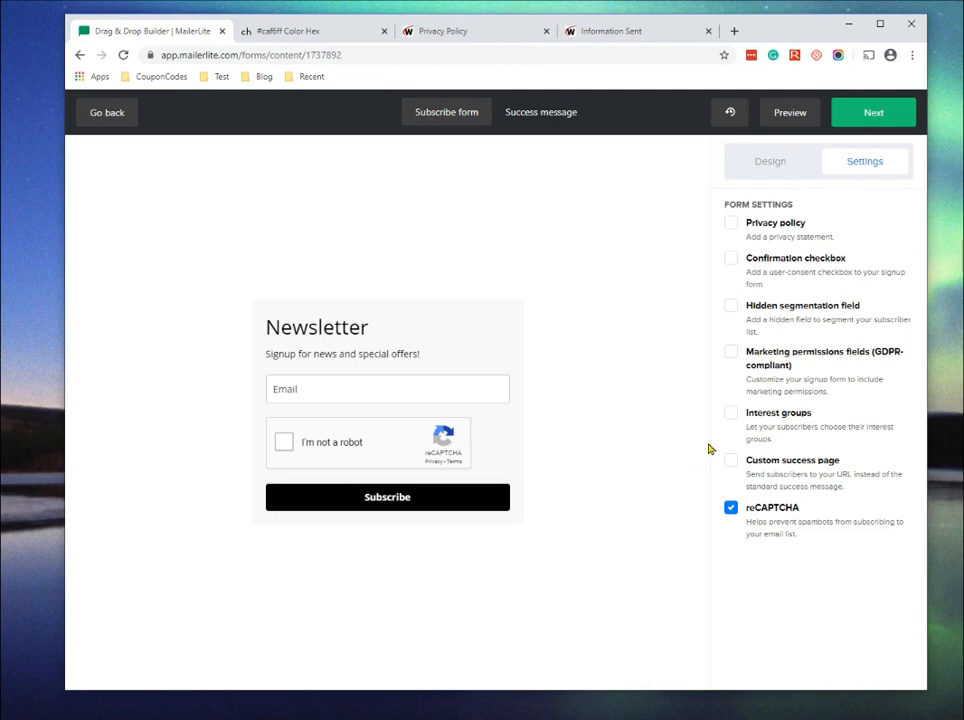
pyautogui.click(731, 223)
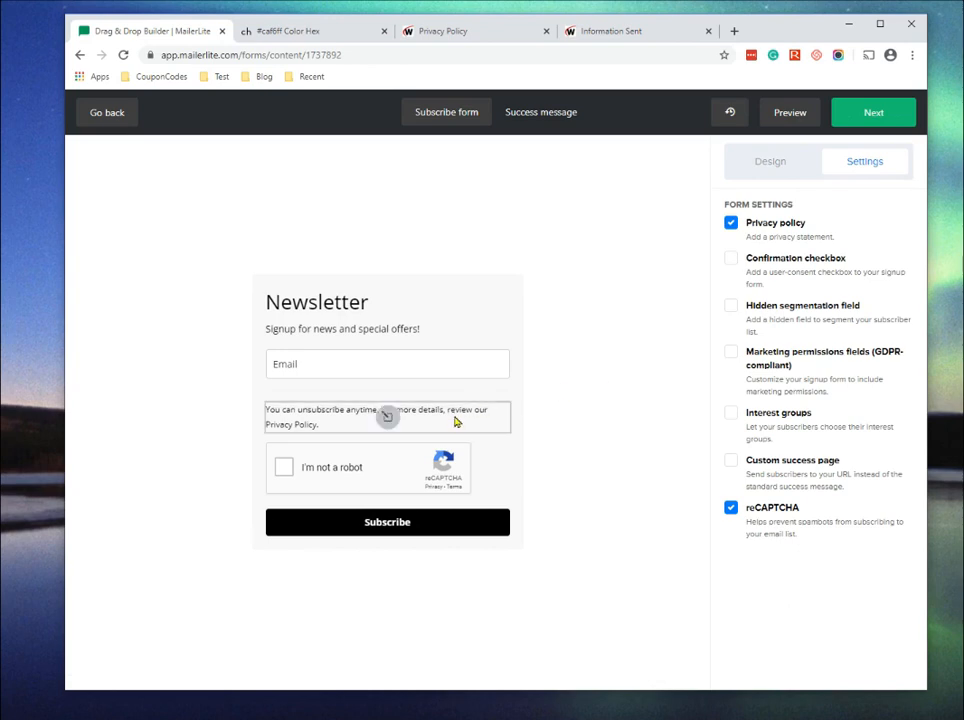
# Open the form's privacy statement for editing and make the word "unsubscribe" bold
pyautogui.click(388, 420)
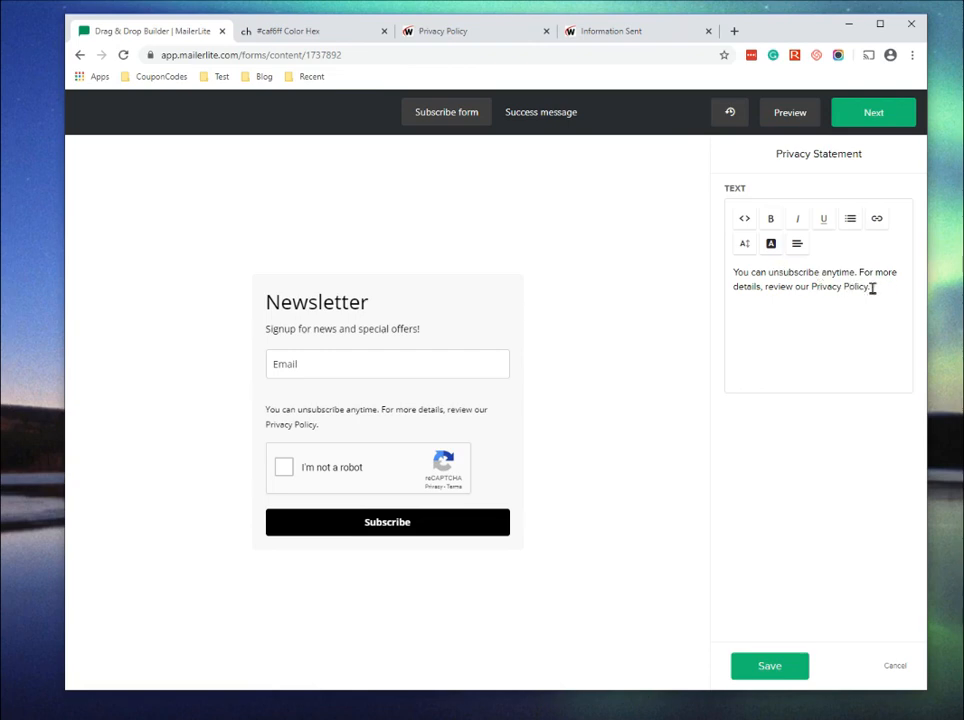
pyautogui.doubleClick(775, 273)
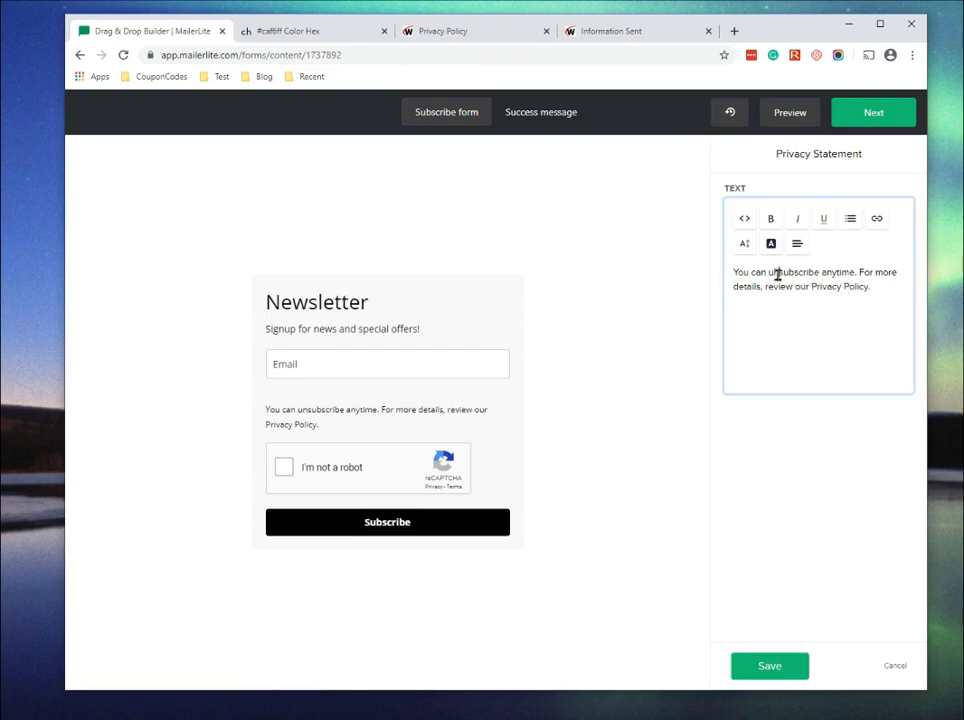
pyautogui.click(769, 218)
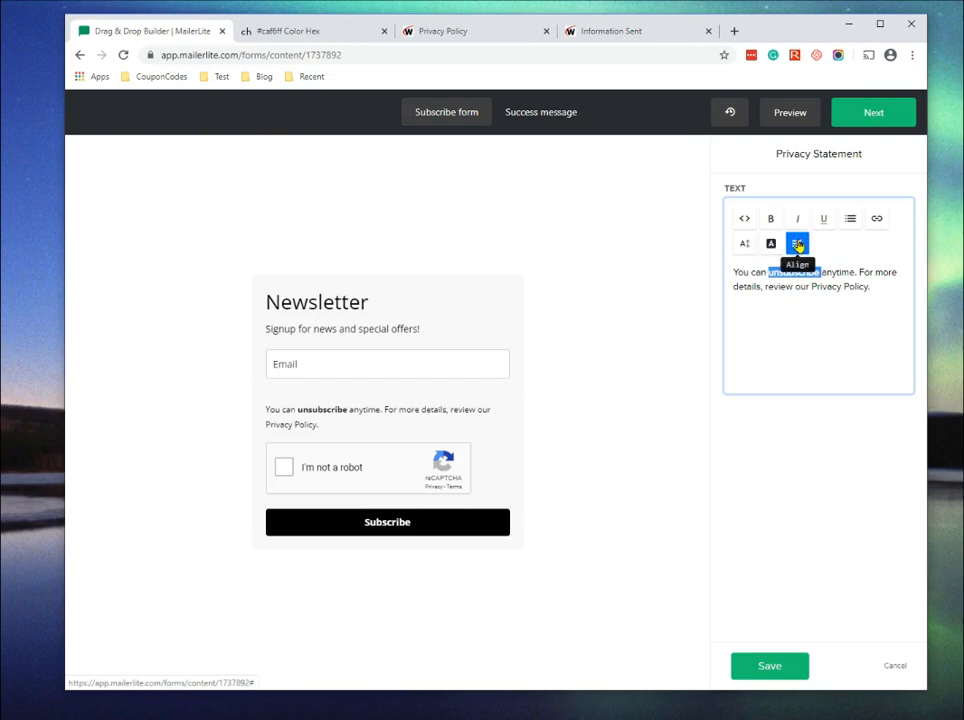
# Try center alignment on the privacy statement text and return it to left alignment
pyautogui.click(797, 245)
pyautogui.click(691, 301)
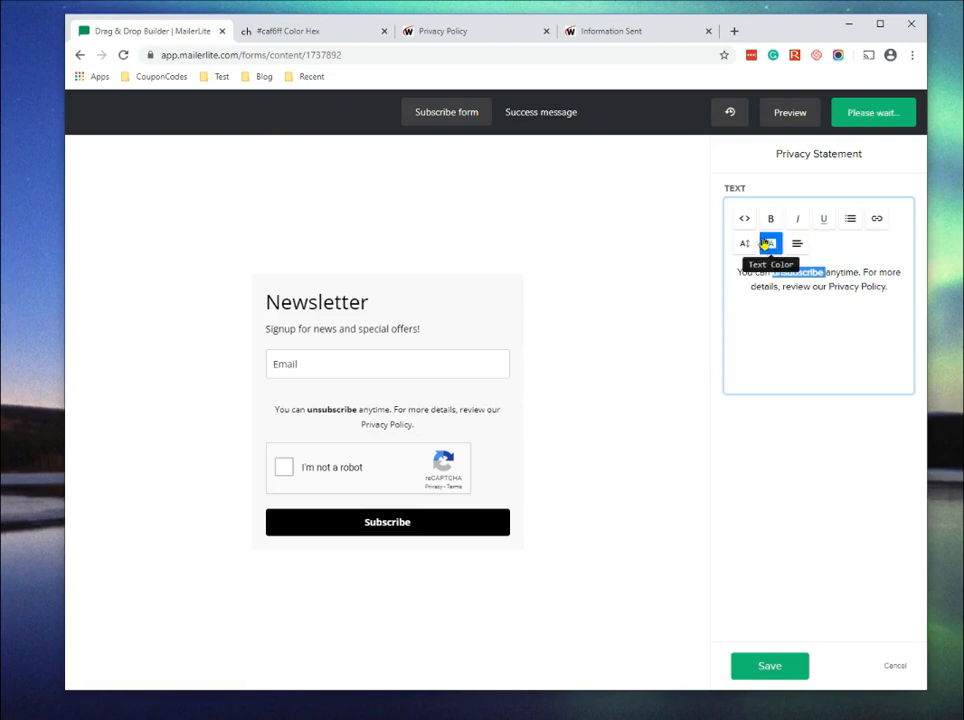
pyautogui.click(798, 244)
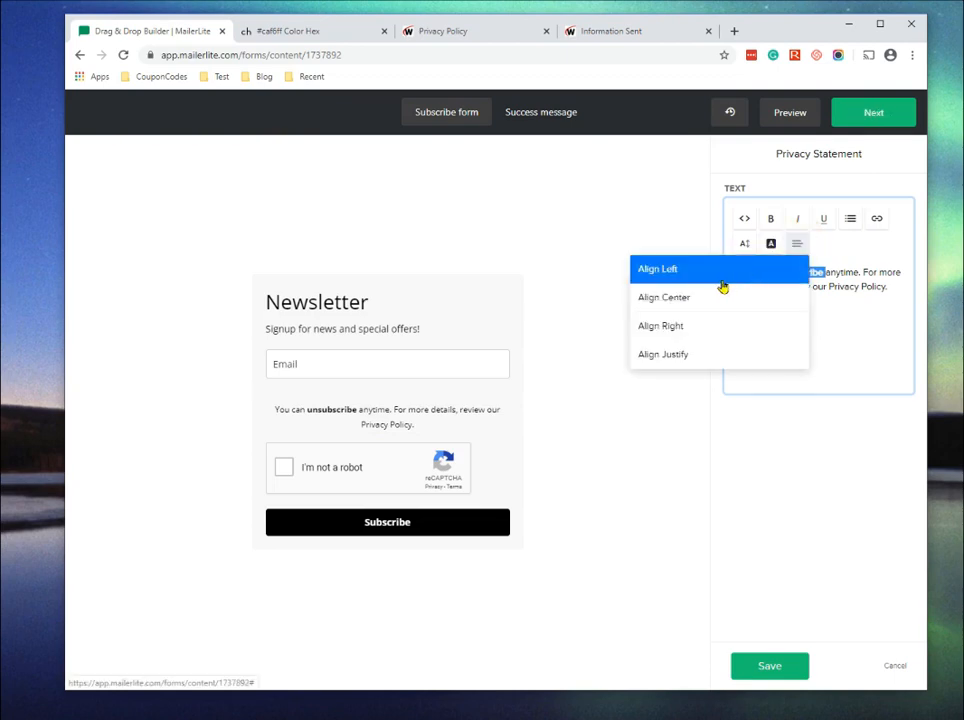
pyautogui.click(721, 281)
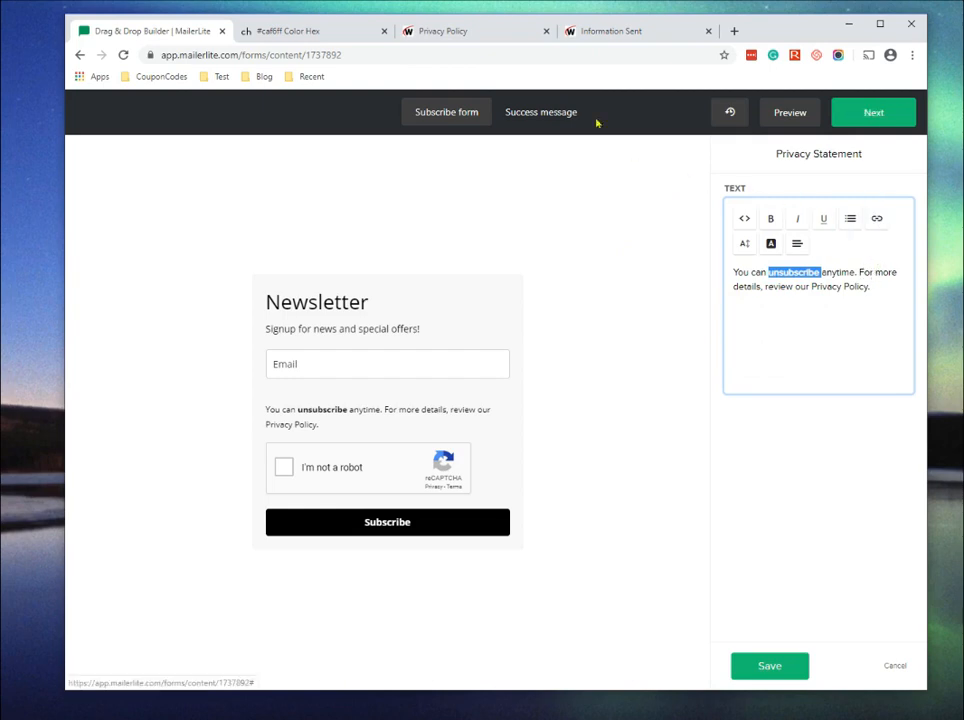
# Copy the web address of the open Wowit Privacy Policy page and return to the form builder
pyautogui.click(485, 41)
pyautogui.click(395, 57)
pyautogui.hotkey('ctrl', 'c')
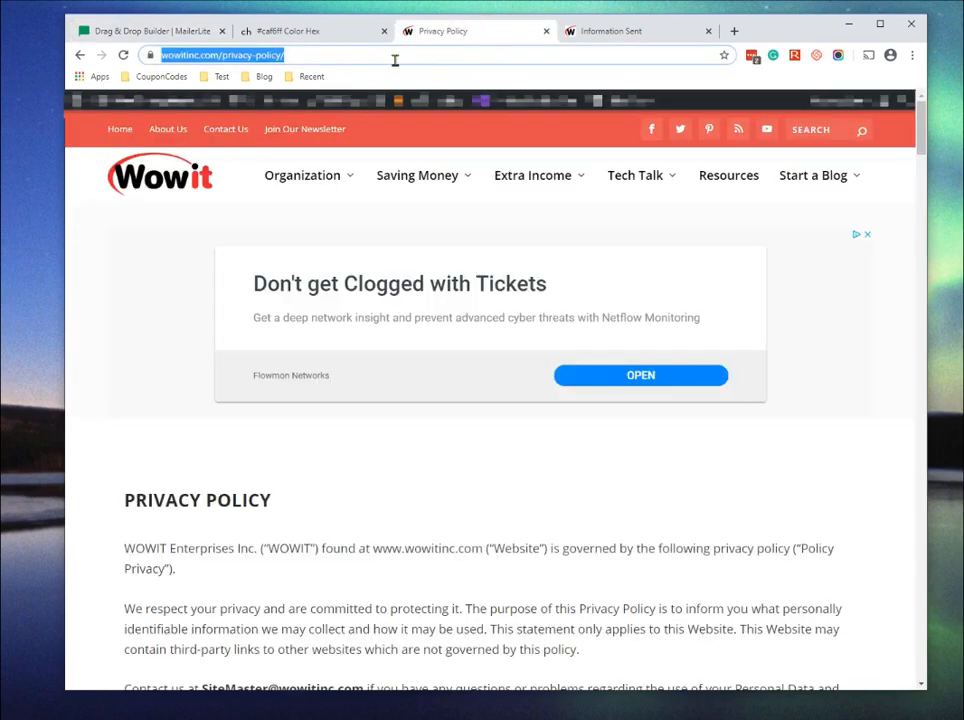
pyautogui.click(153, 38)
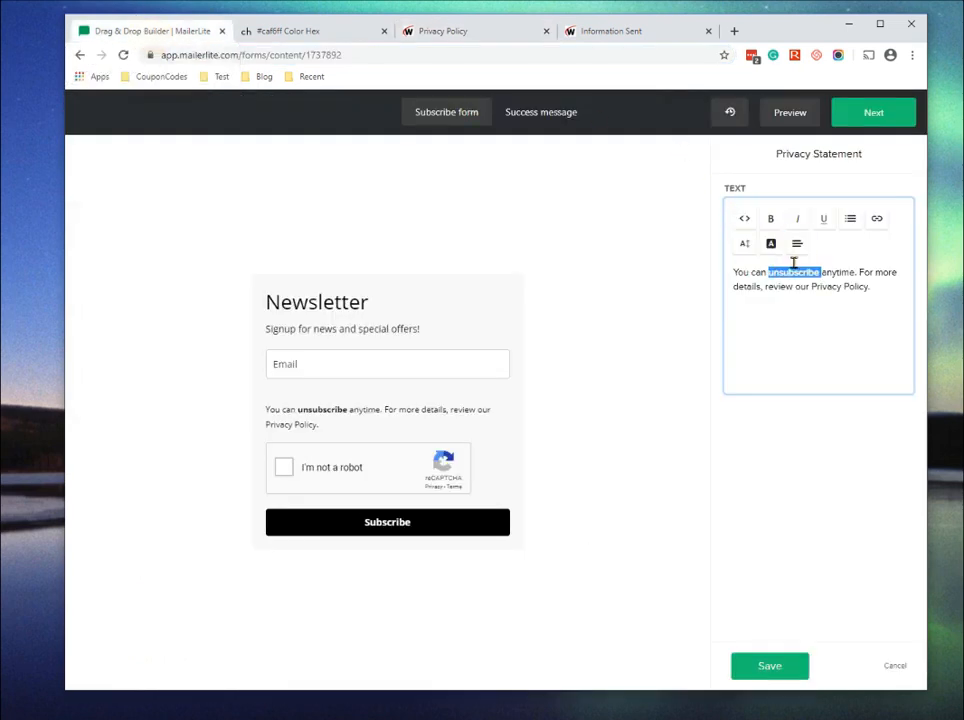
pyautogui.moveTo(811, 287); pyautogui.dragTo(867, 287)
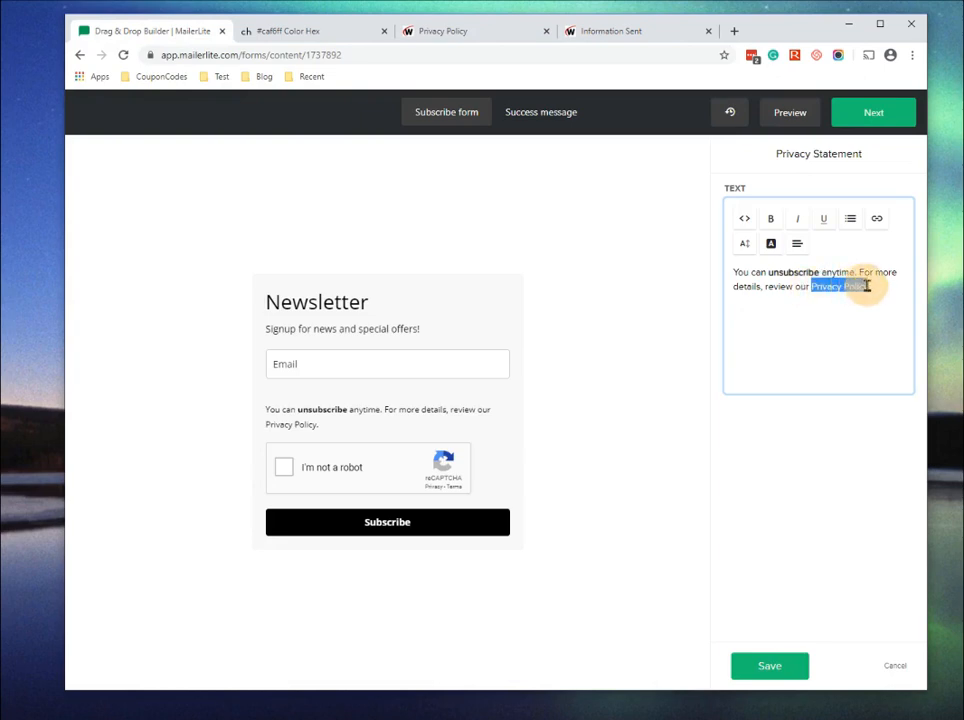
pyautogui.click(877, 218)
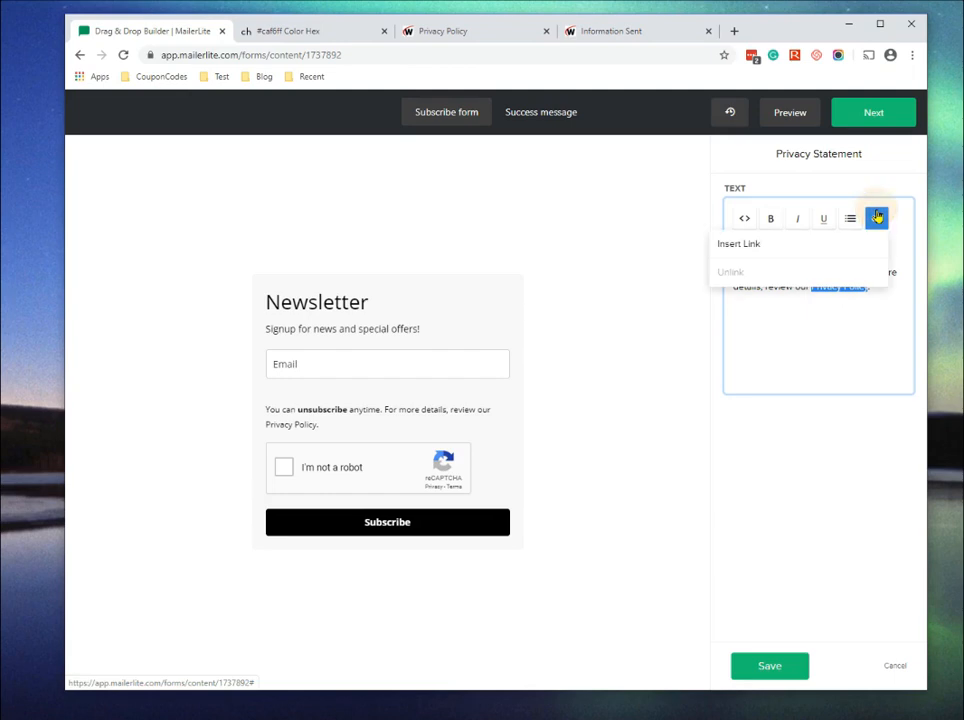
pyautogui.click(732, 250)
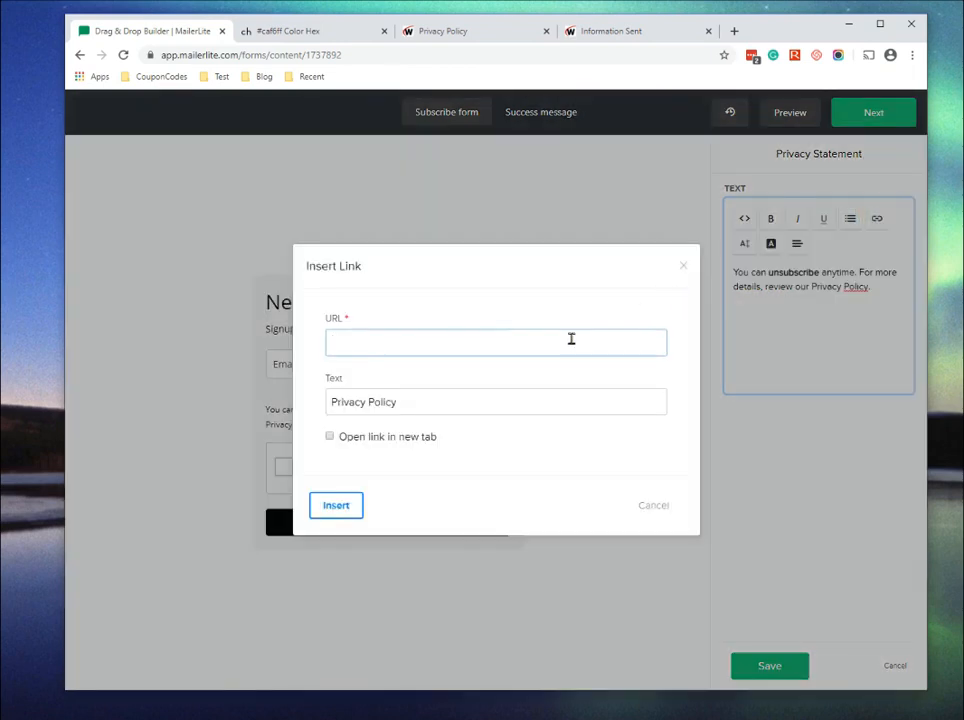
pyautogui.hotkey('ctrl', 'v')
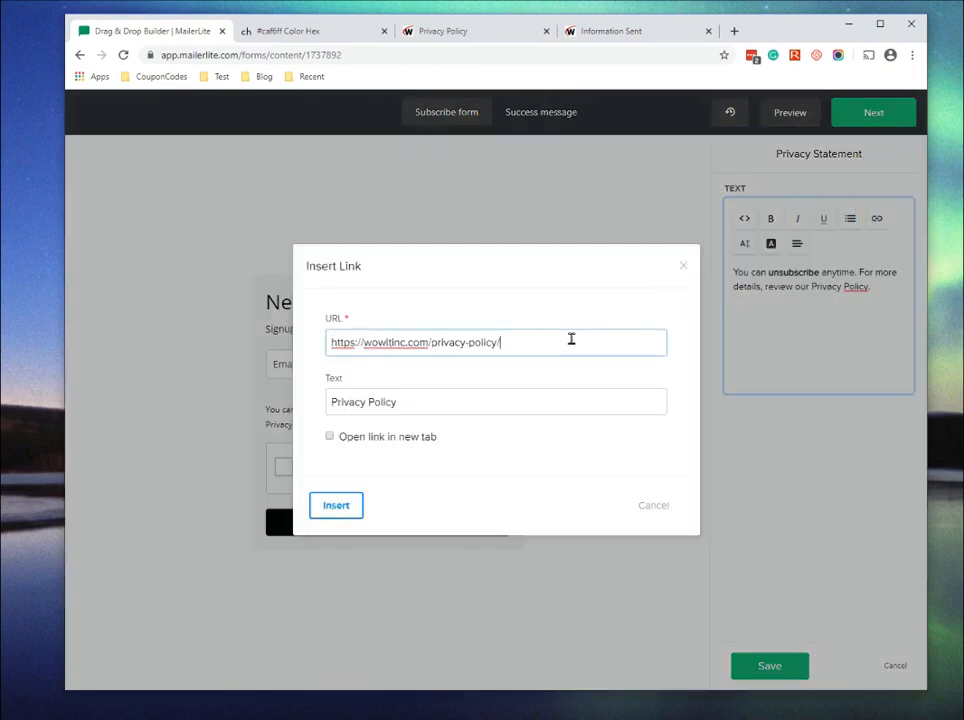
pyautogui.click(330, 437)
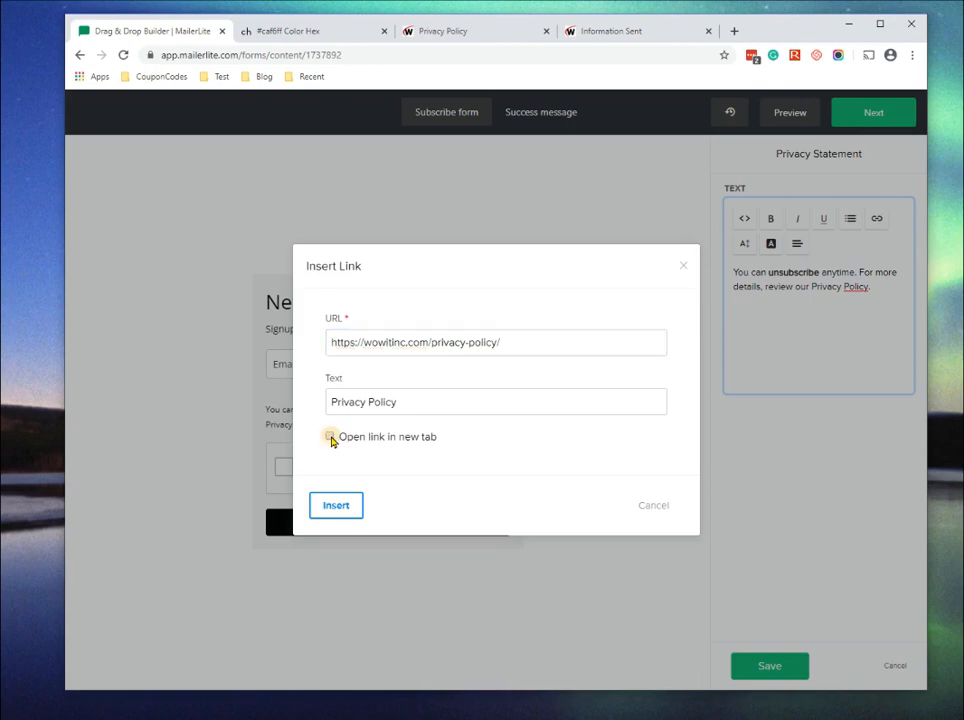
pyautogui.click(336, 506)
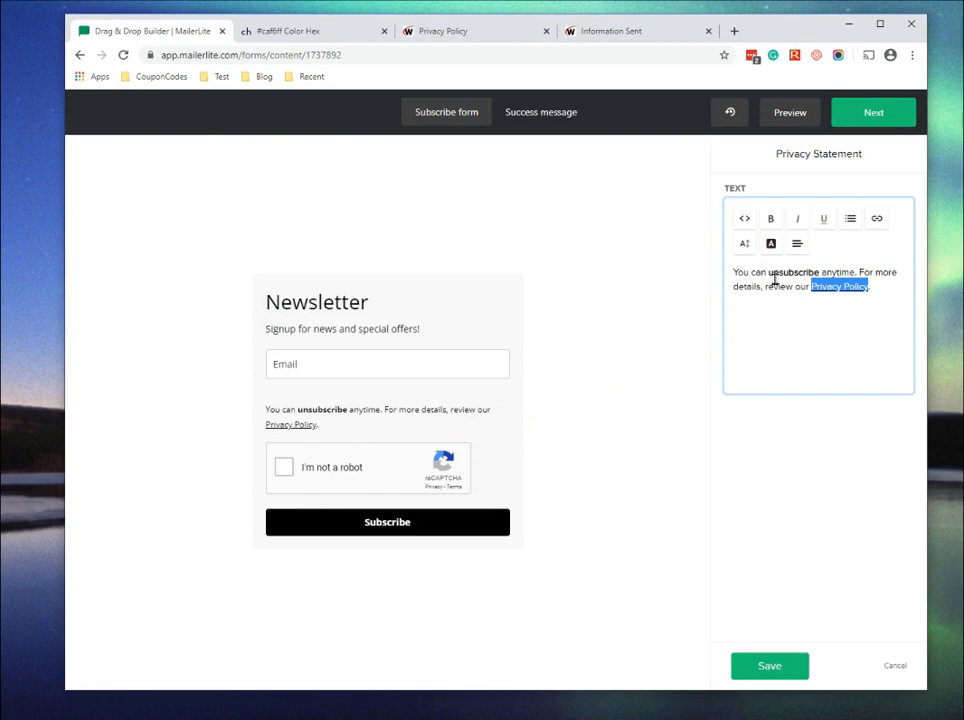
pyautogui.click(768, 662)
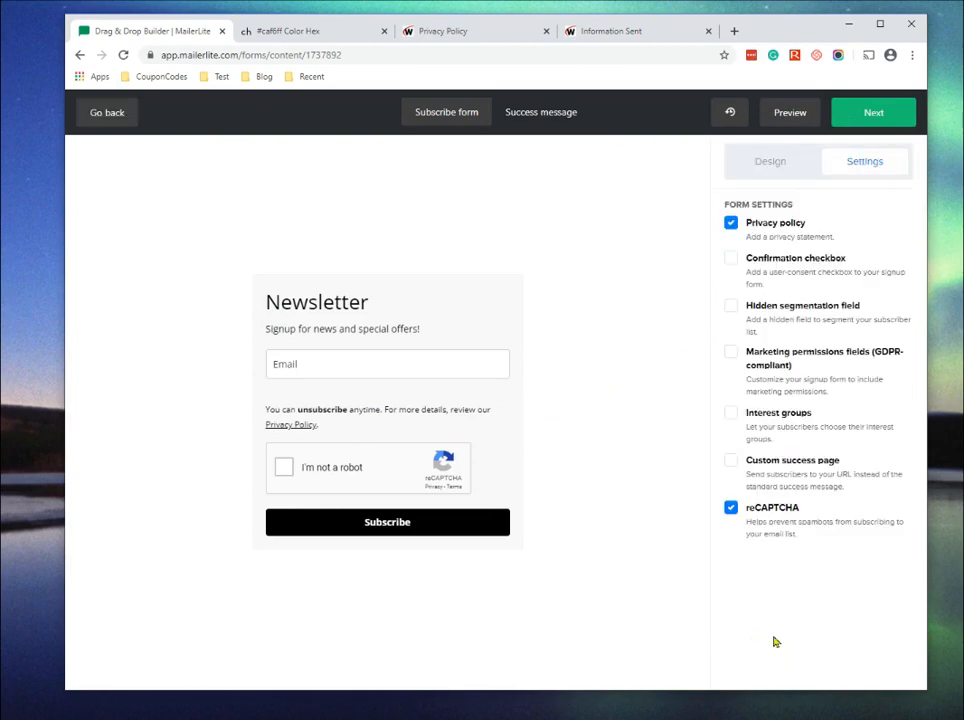
# Change the form's main heading to "Subscription Form" and save the content
pyautogui.click(752, 160)
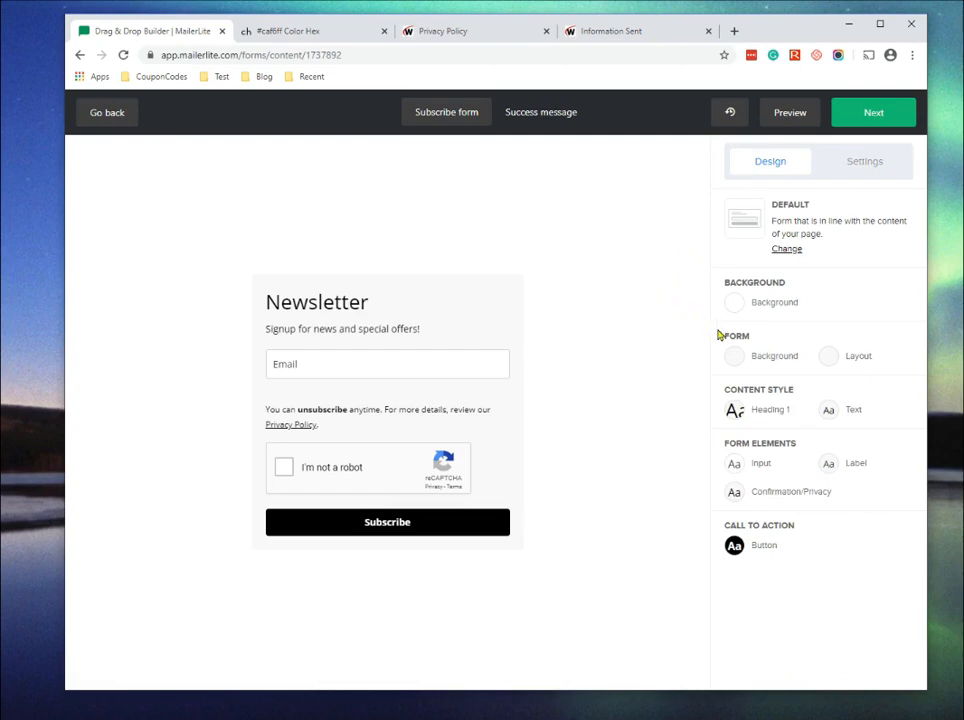
pyautogui.moveTo(428, 318)
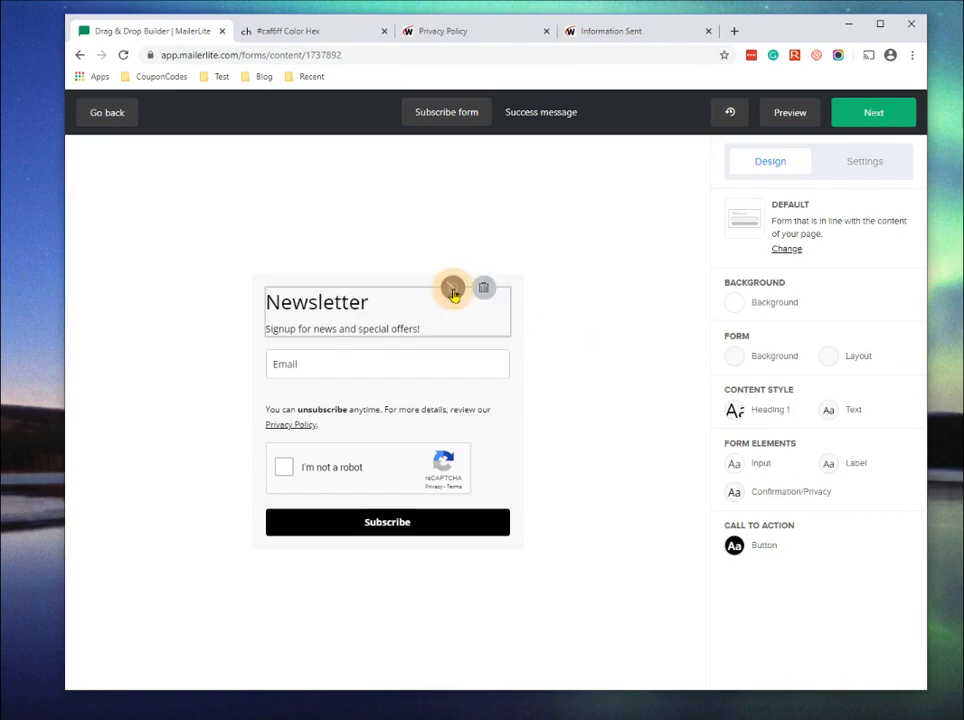
pyautogui.click(452, 290)
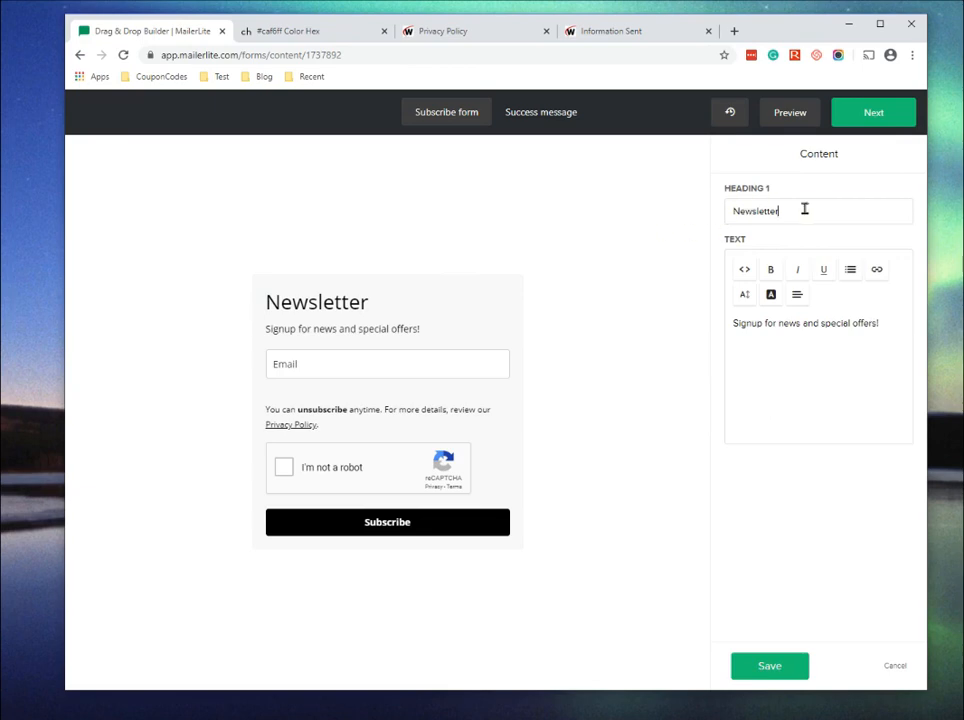
pyautogui.moveTo(804, 208); pyautogui.dragTo(682, 217)
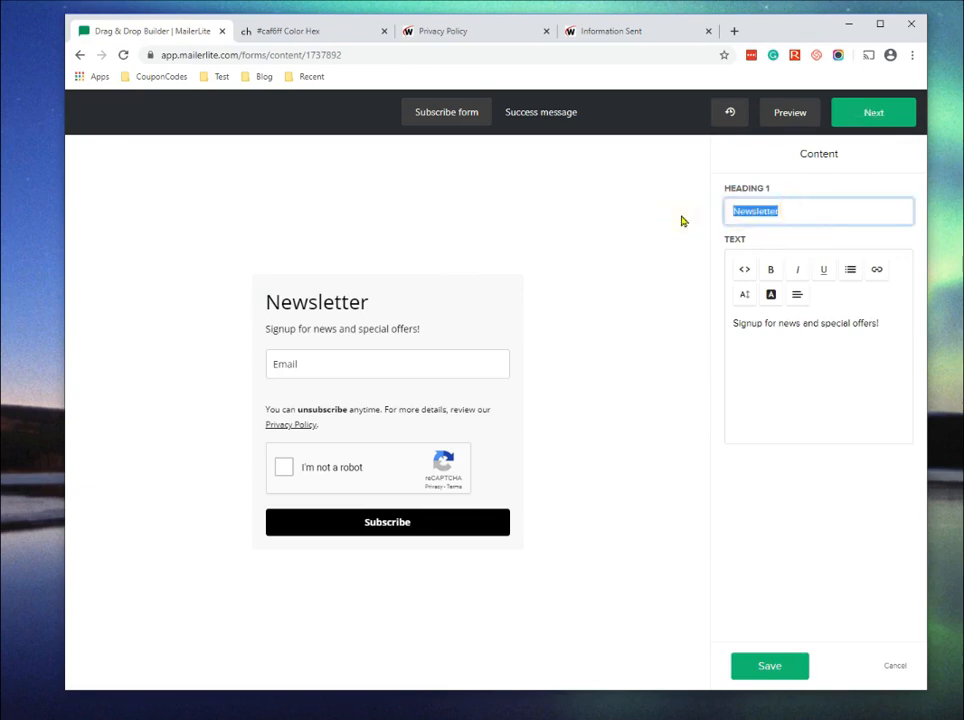
pyautogui.write('Sub')
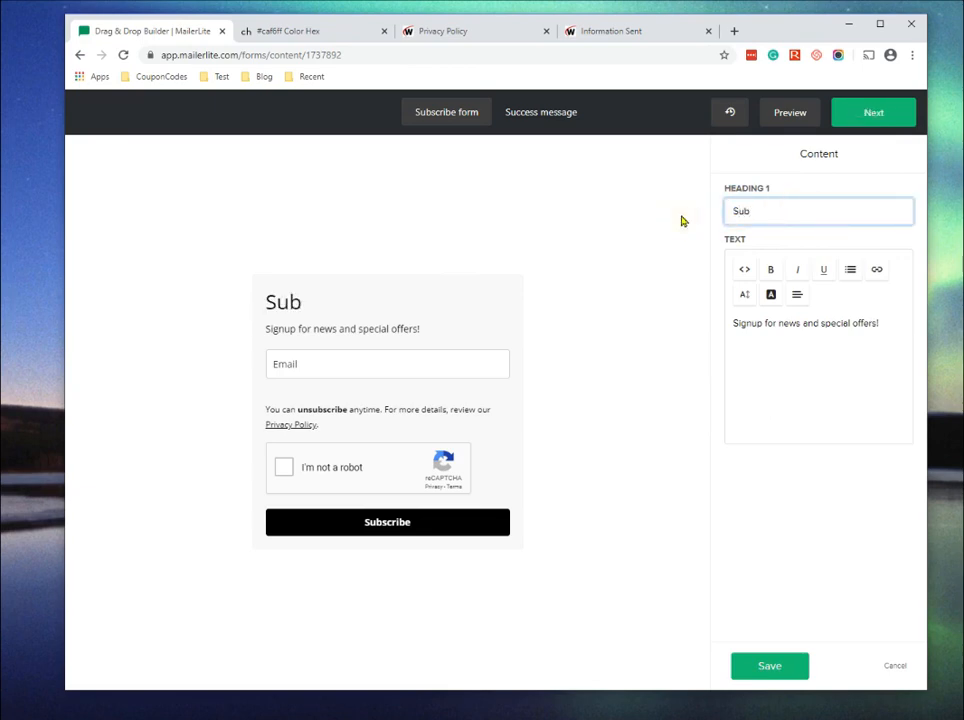
pyautogui.write('script')
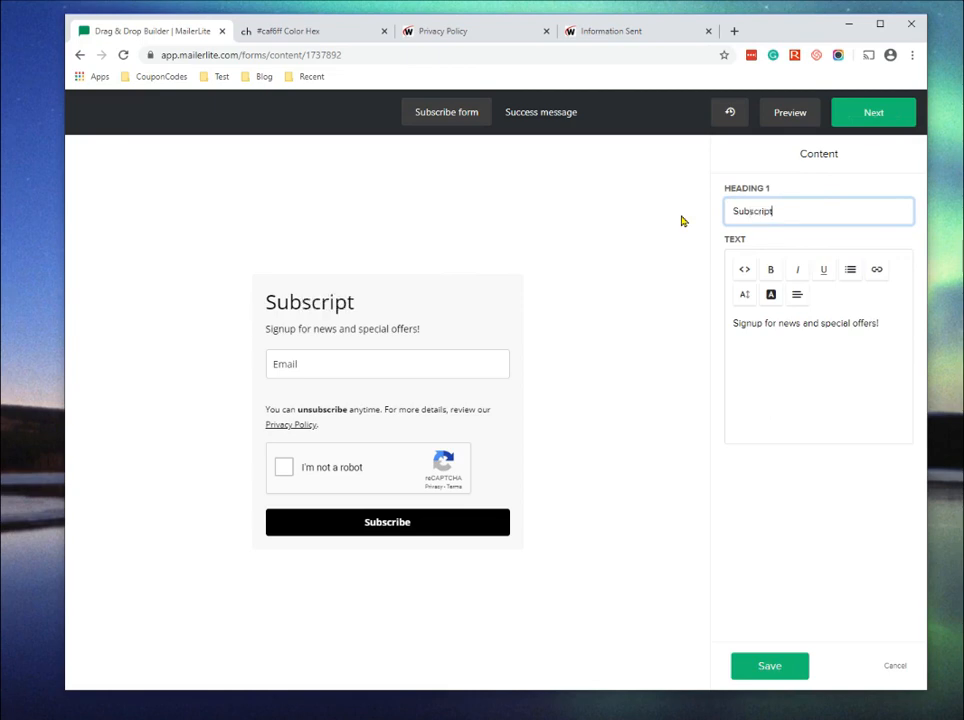
pyautogui.write('ion FOrm')
pyautogui.press('BackSpace')
pyautogui.press('BackSpace')
pyautogui.press('BackSpace')
pyautogui.write('orm')
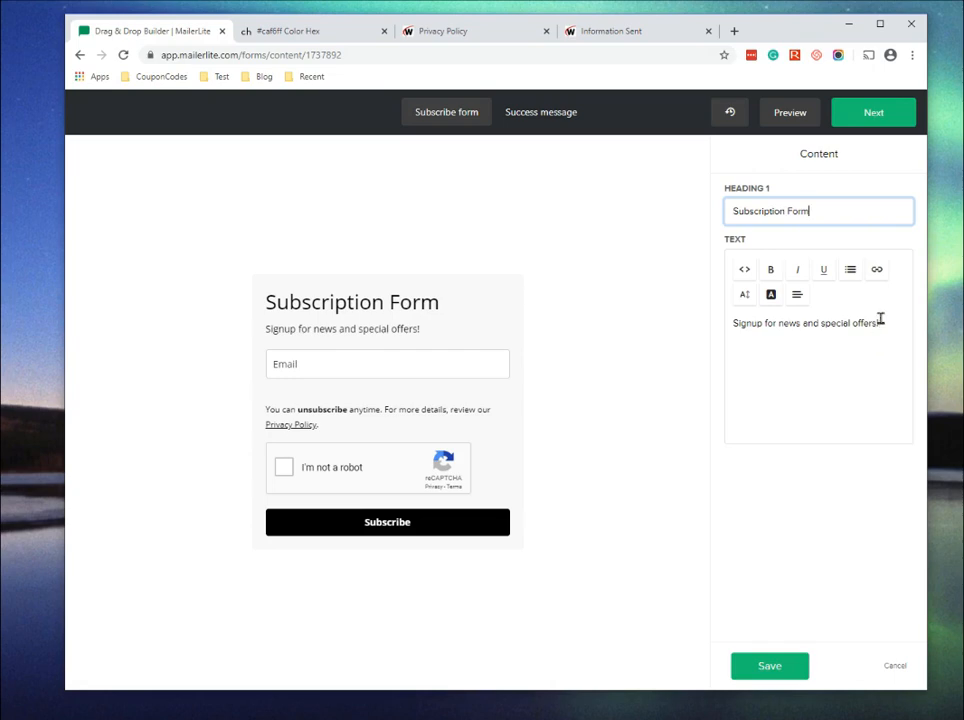
pyautogui.click(880, 319)
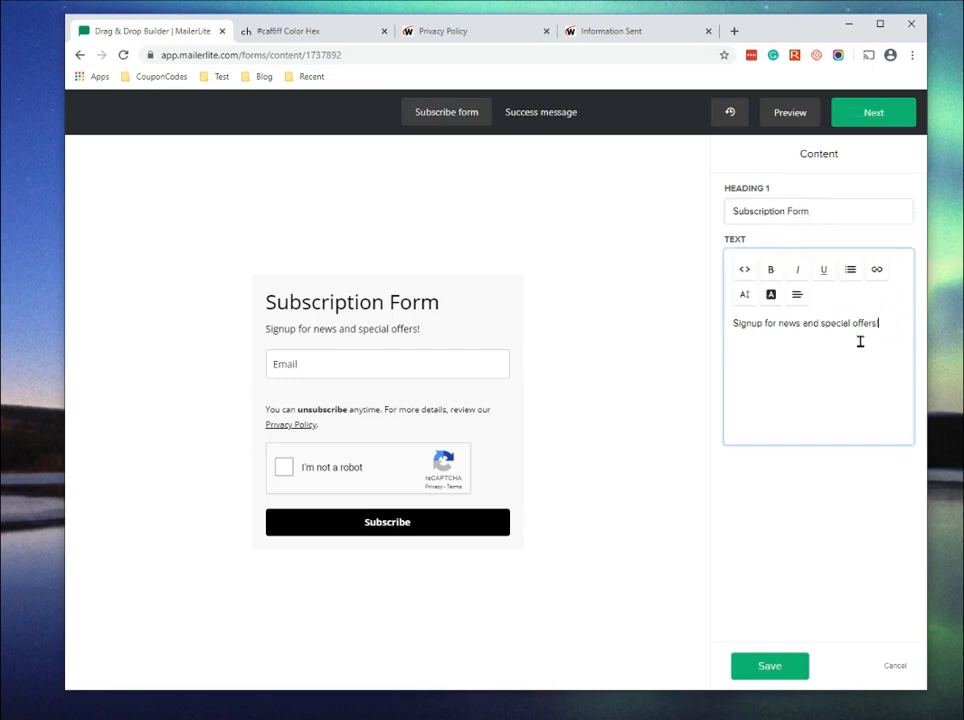
pyautogui.click(768, 681)
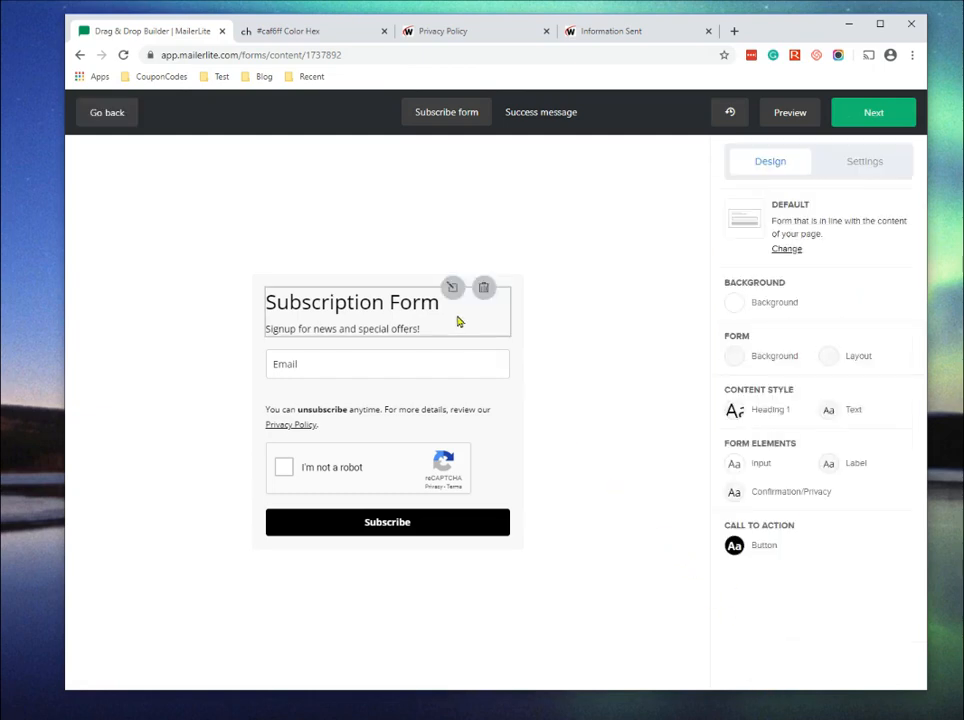
# Open the form's own background settings and clear the background color value
pyautogui.click(737, 360)
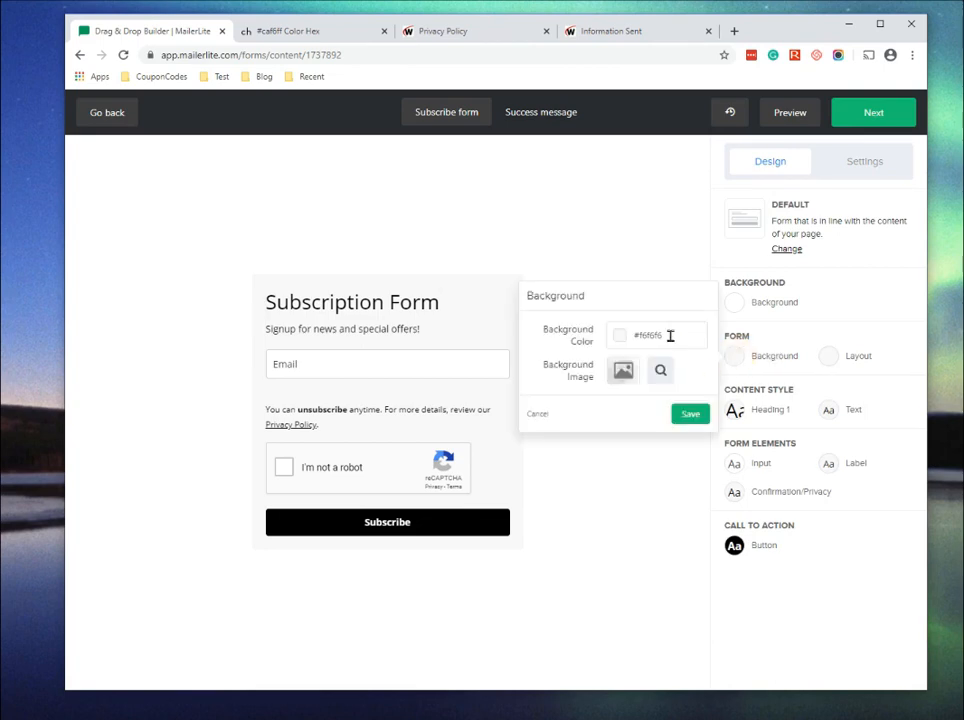
pyautogui.click(670, 335)
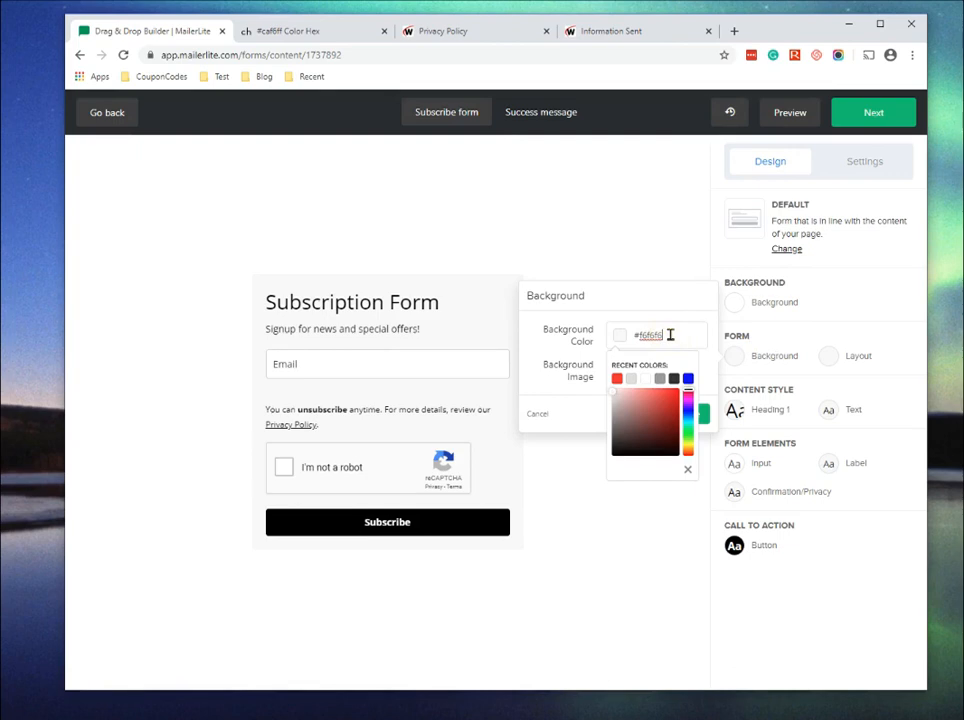
pyautogui.press('BackSpace')
pyautogui.press('BackSpace')
pyautogui.press('BackSpace')
pyautogui.press('BackSpace')
pyautogui.press('BackSpace')
pyautogui.press('BackSpace')
pyautogui.press('BackSpace')
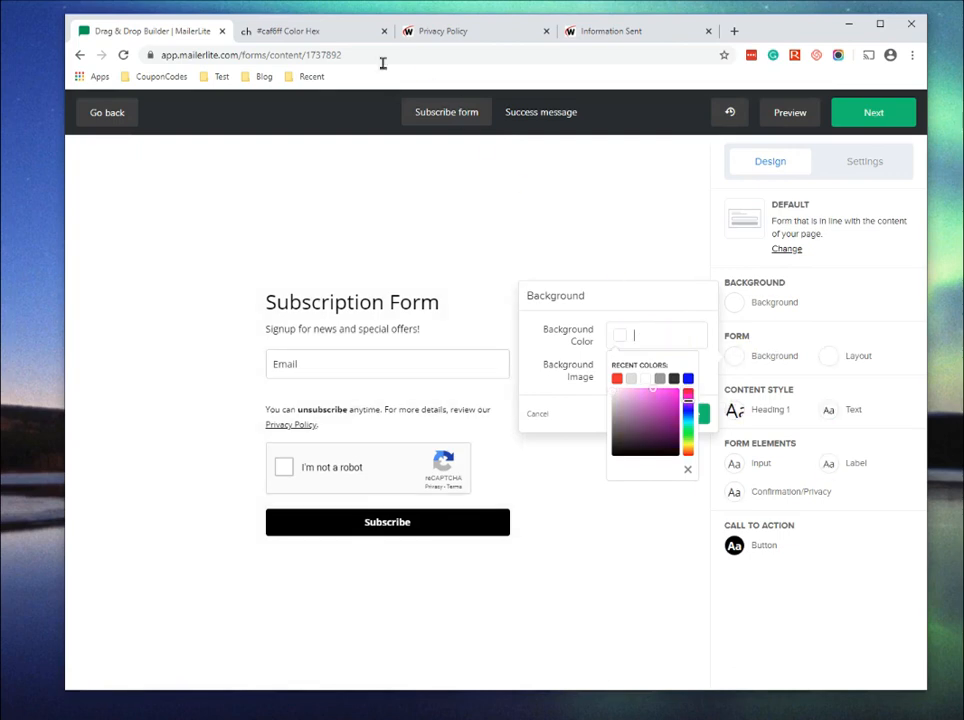
# Copy the hex code caf6ff from the open color-hex page, set it as the form's background color, and save
pyautogui.click(305, 38)
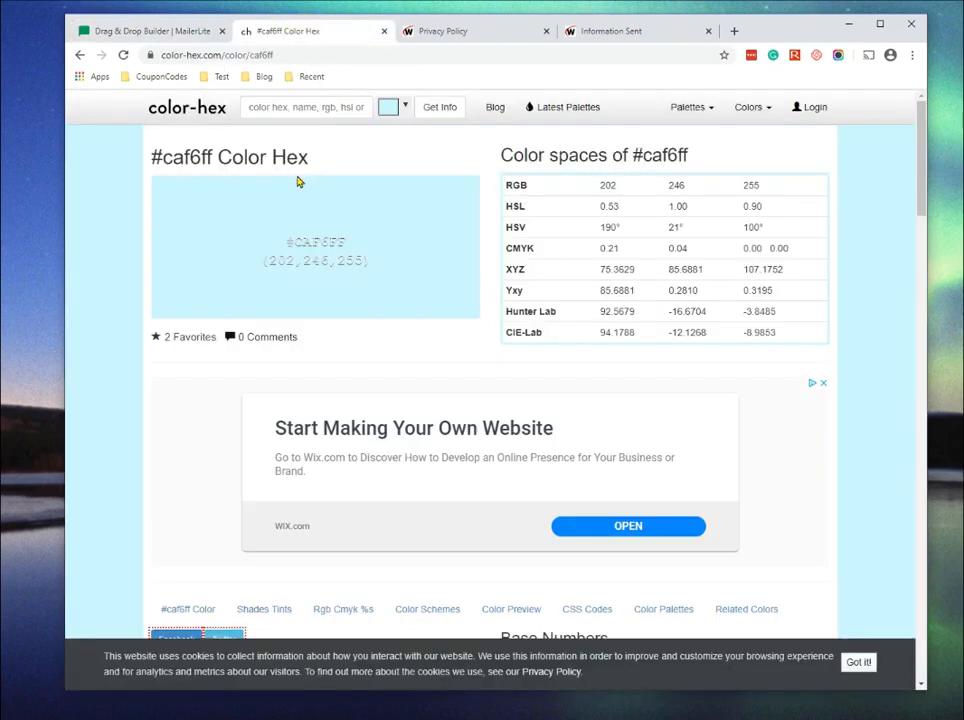
pyautogui.doubleClick(172, 162)
pyautogui.hotkey('ctrl', 'c')
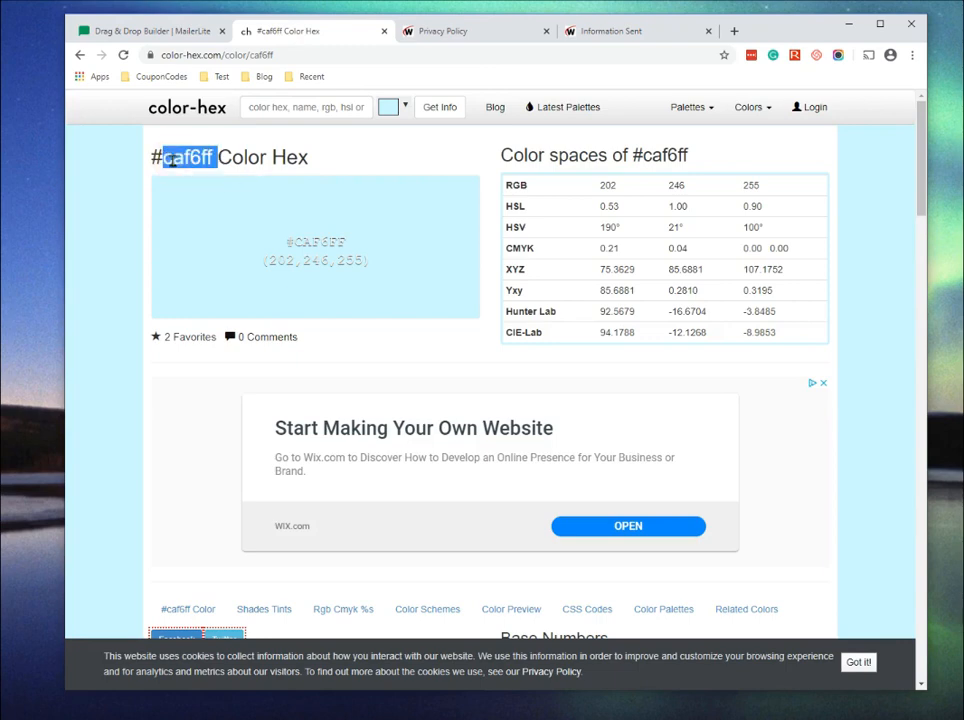
pyautogui.click(158, 35)
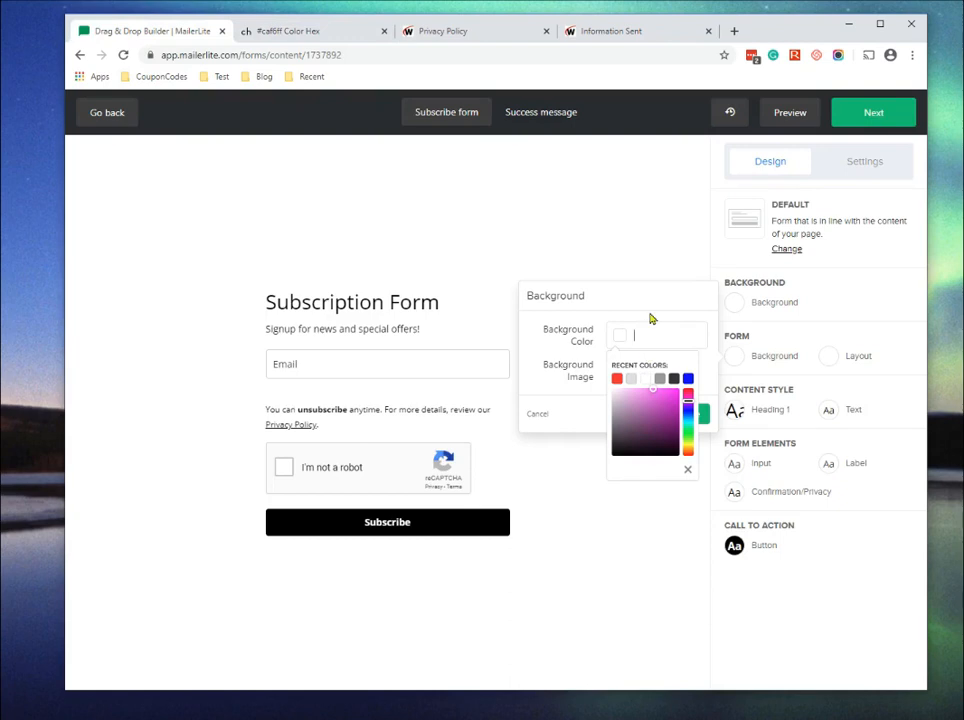
pyautogui.hotkey('ctrl', 'v')
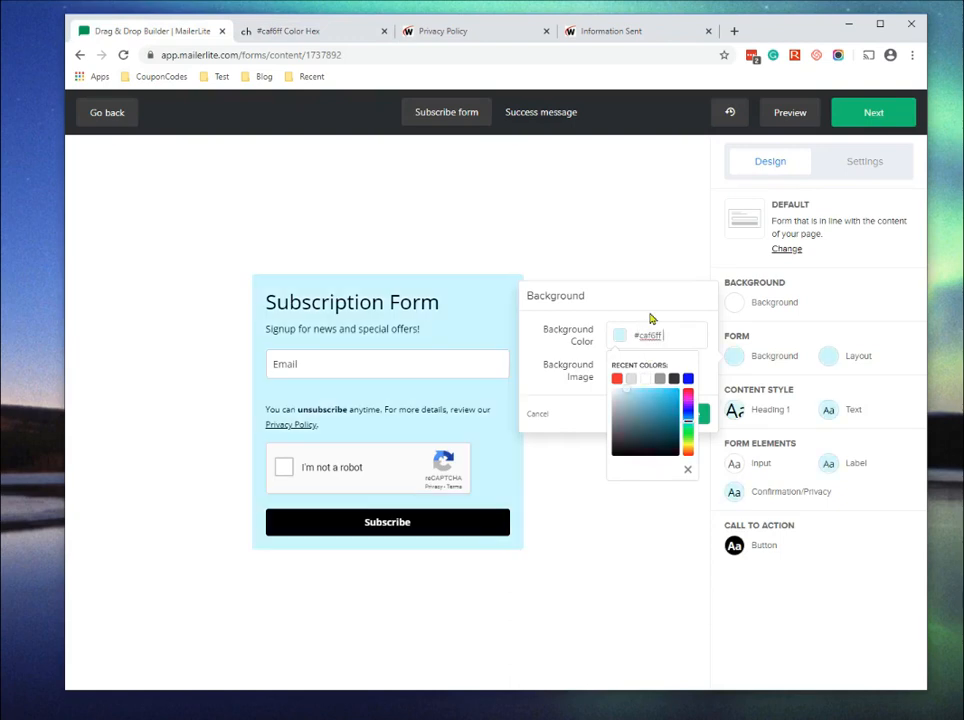
pyautogui.click(663, 310)
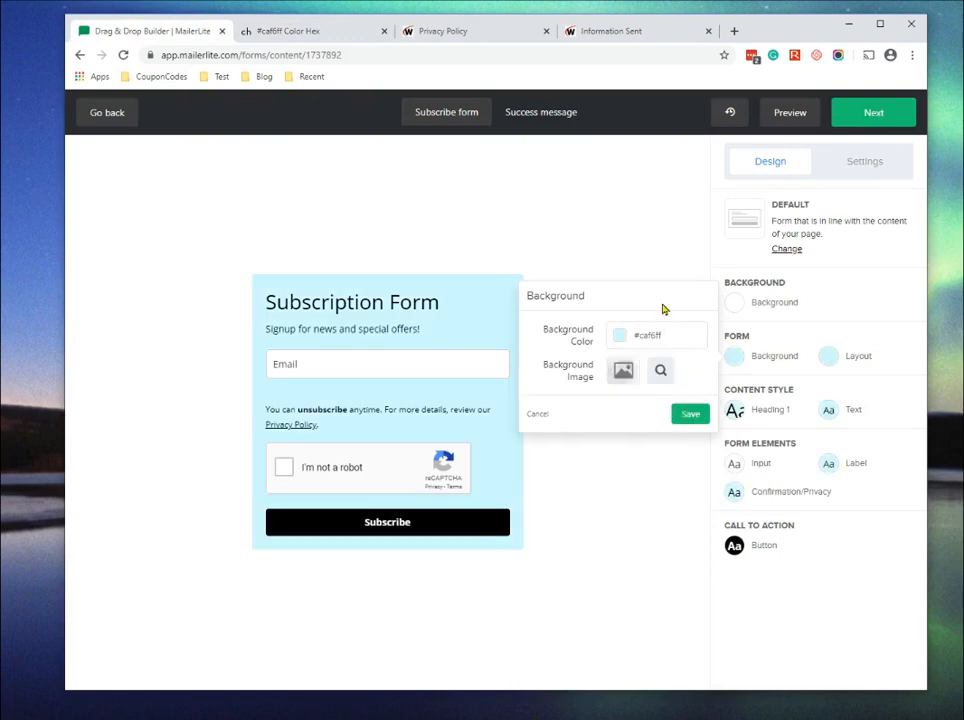
pyautogui.click(686, 416)
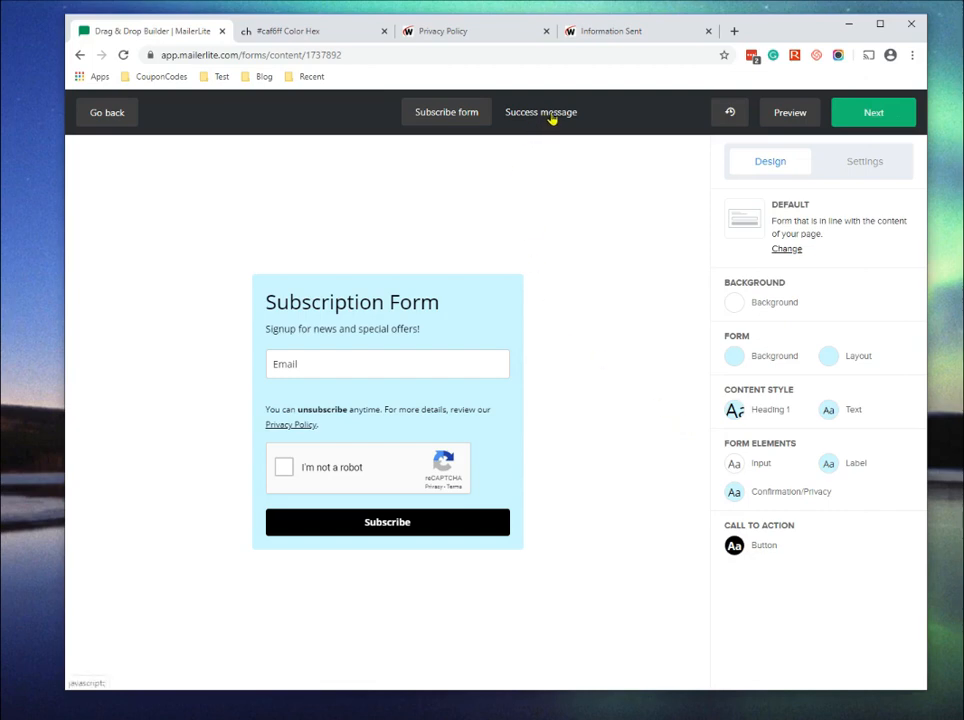
# View the form's success message design and return to the subscribe form
pyautogui.click(551, 117)
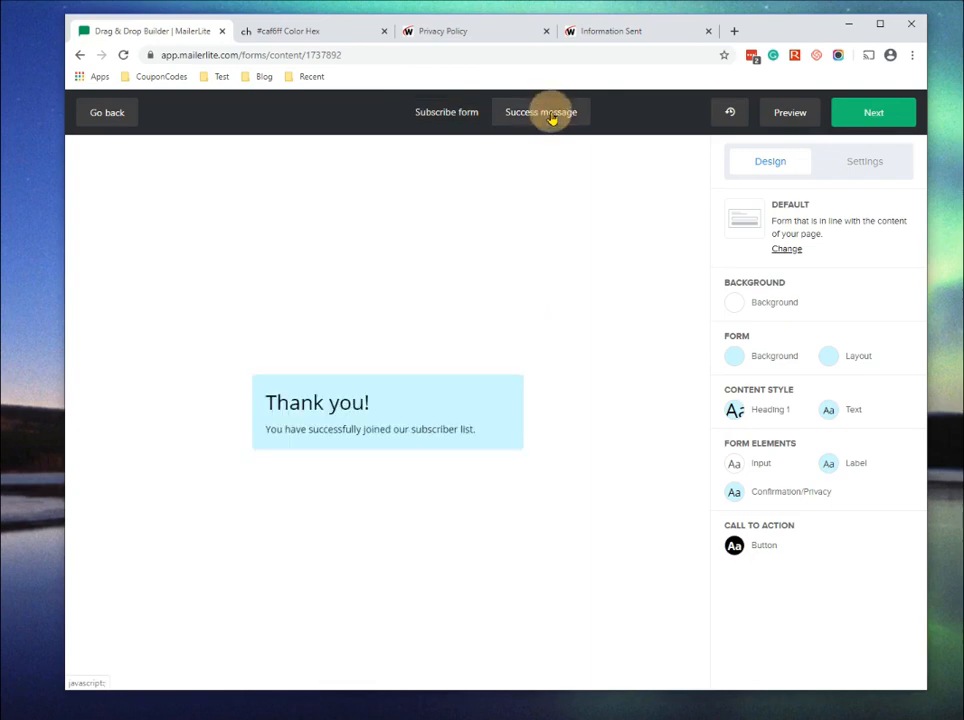
pyautogui.click(441, 119)
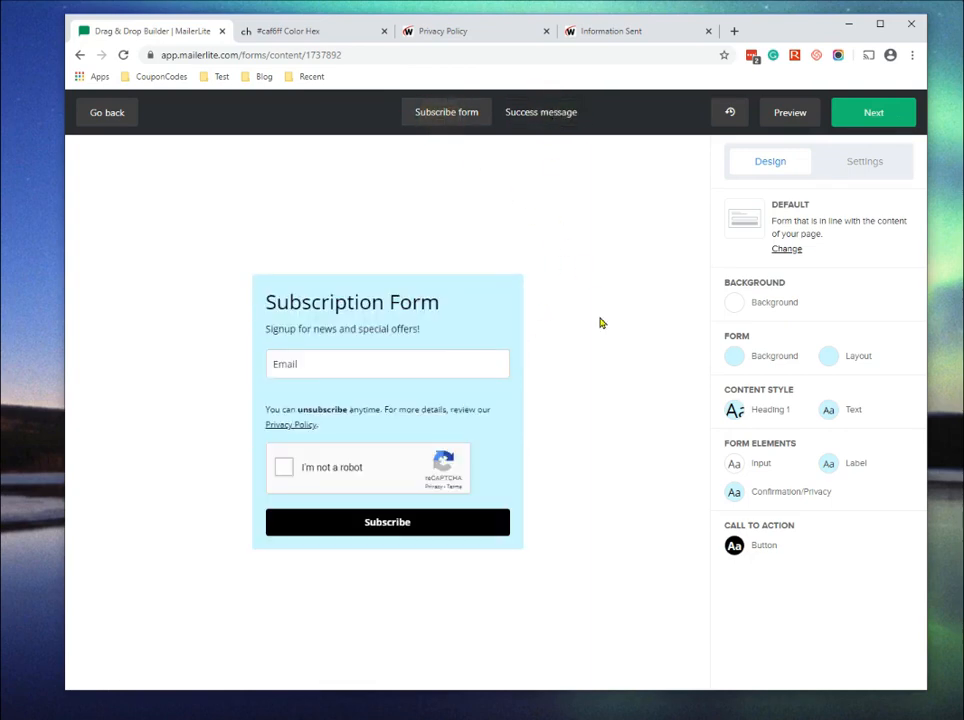
# Try the Fullwidth layout for the form, switch back to the Default layout, and set the form width to 450
pyautogui.click(832, 364)
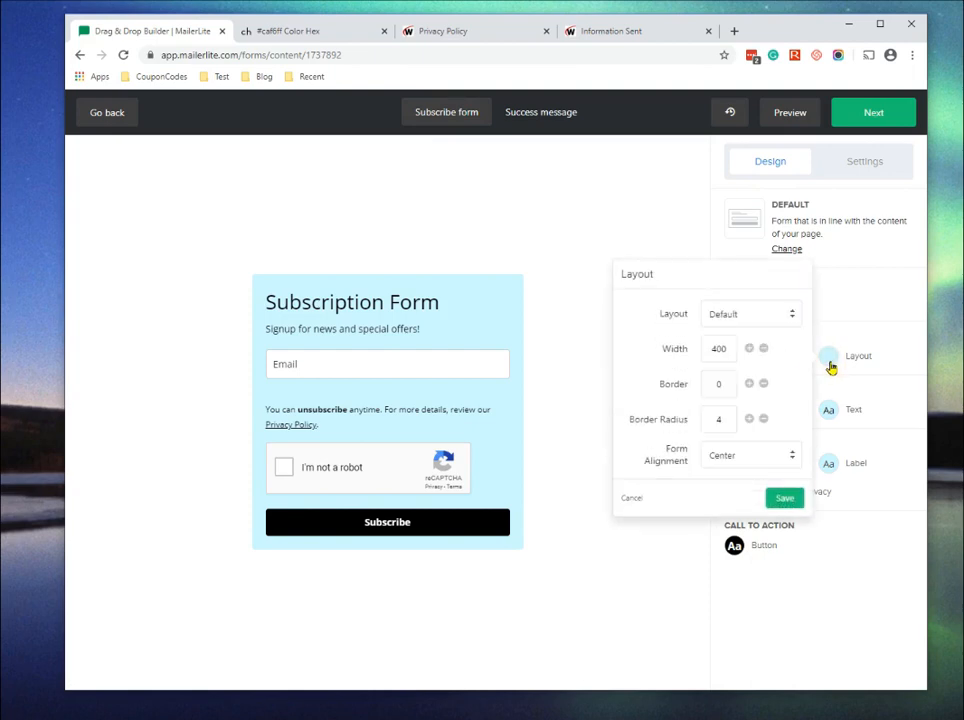
pyautogui.click(751, 318)
pyautogui.click(755, 348)
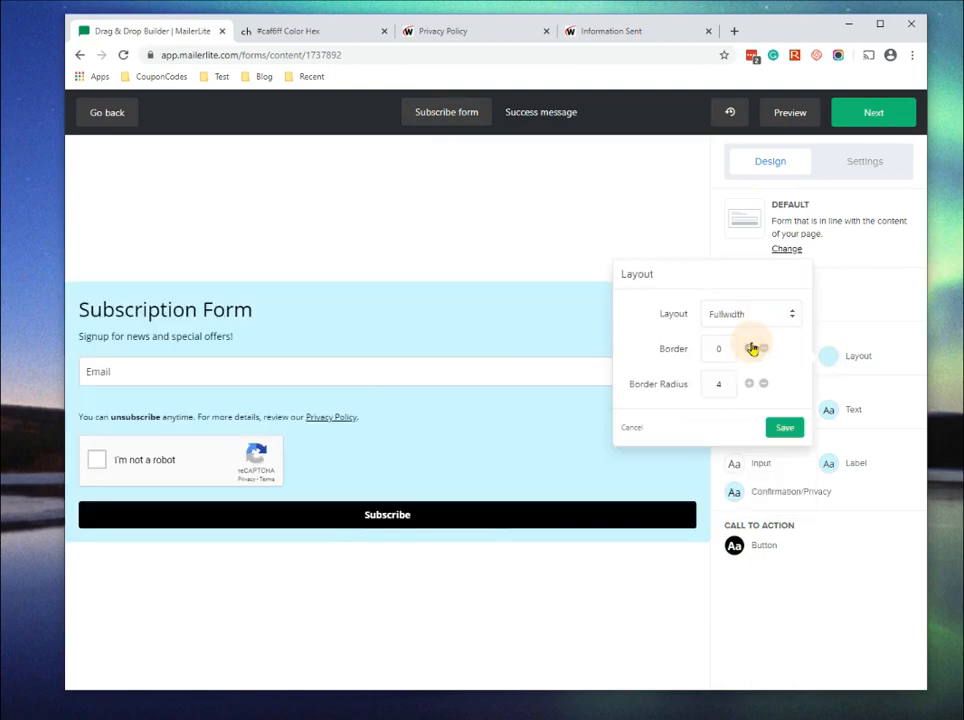
pyautogui.click(743, 322)
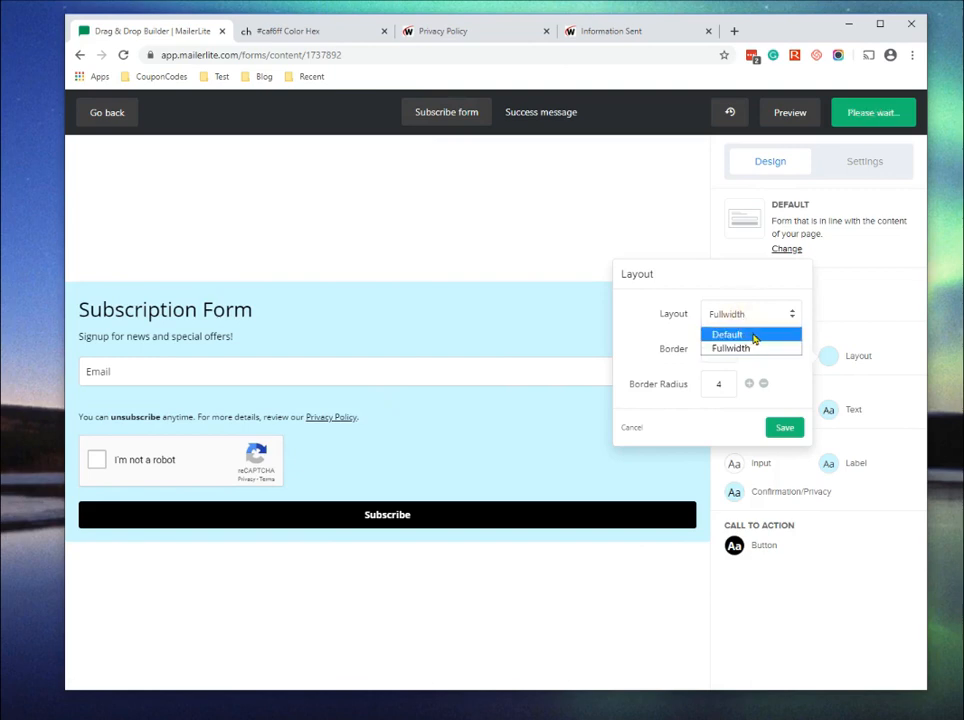
pyautogui.click(754, 337)
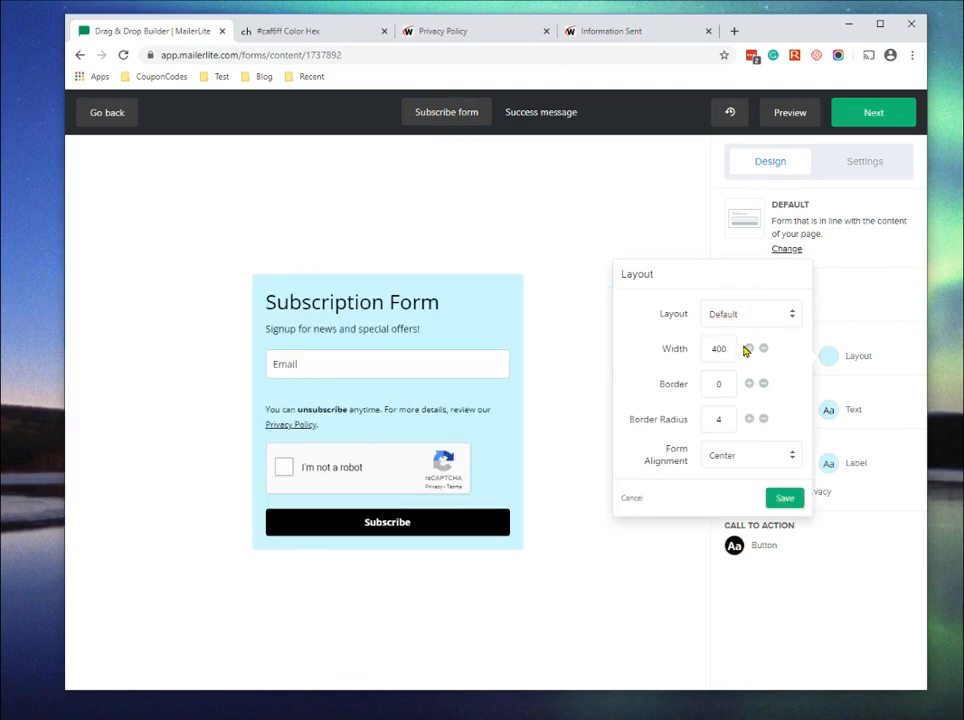
pyautogui.click(749, 349)
pyautogui.click(749, 349)
pyautogui.click(749, 349)
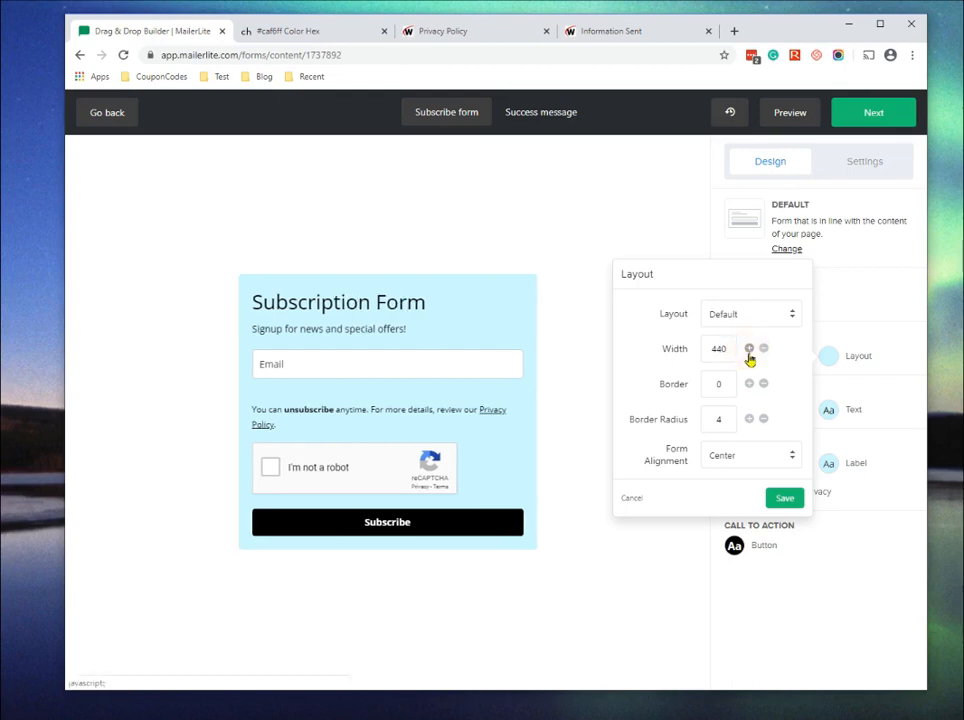
pyautogui.click(749, 349)
# Give the form a border of width 5 in the dark recent color #333333
pyautogui.moveTo(734, 390); pyautogui.dragTo(703, 389)
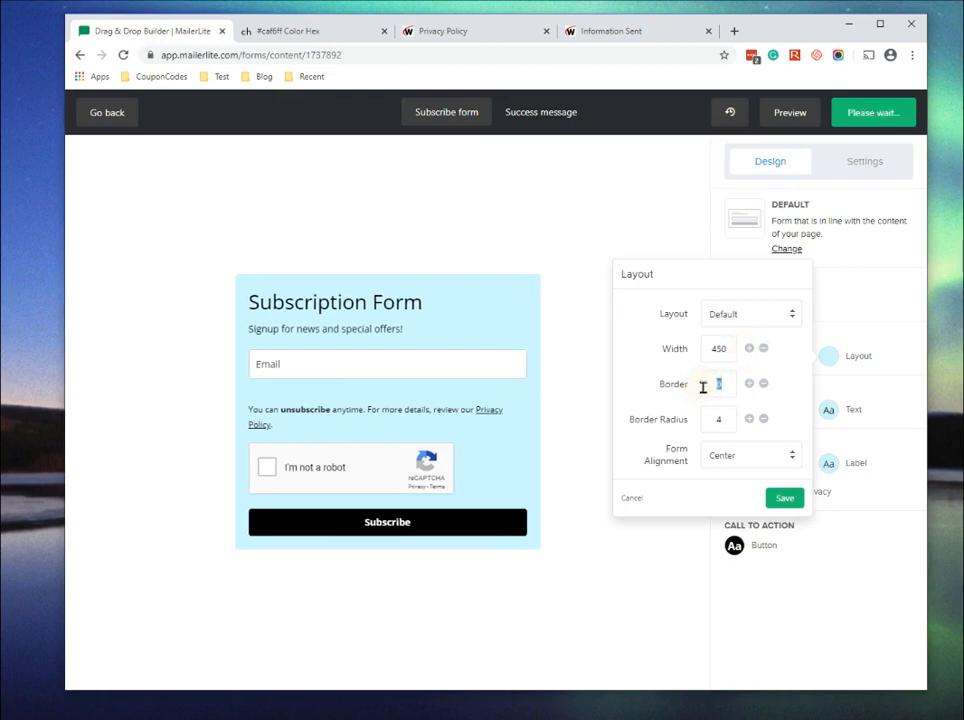
pyautogui.click(724, 385)
pyautogui.write('5')
pyautogui.click(682, 374)
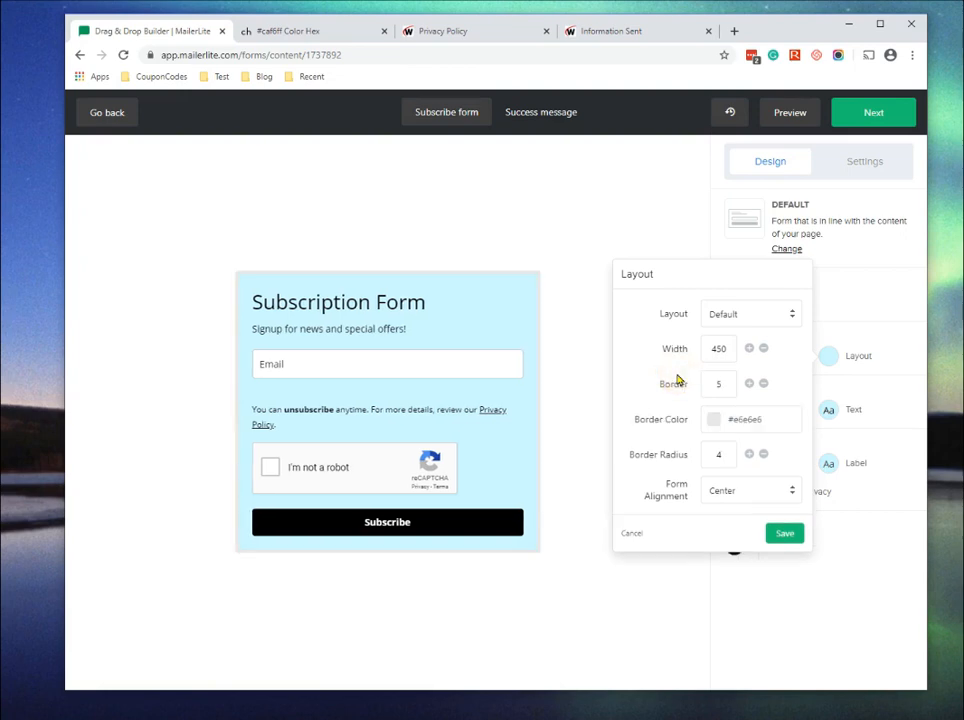
pyautogui.click(774, 418)
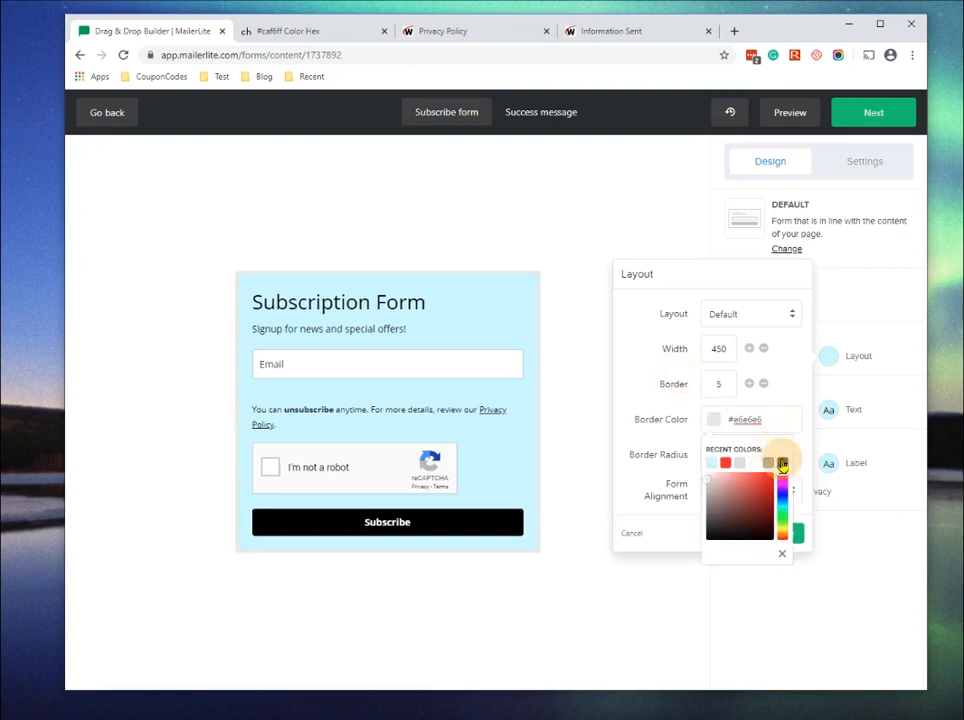
pyautogui.click(782, 463)
pyautogui.click(652, 420)
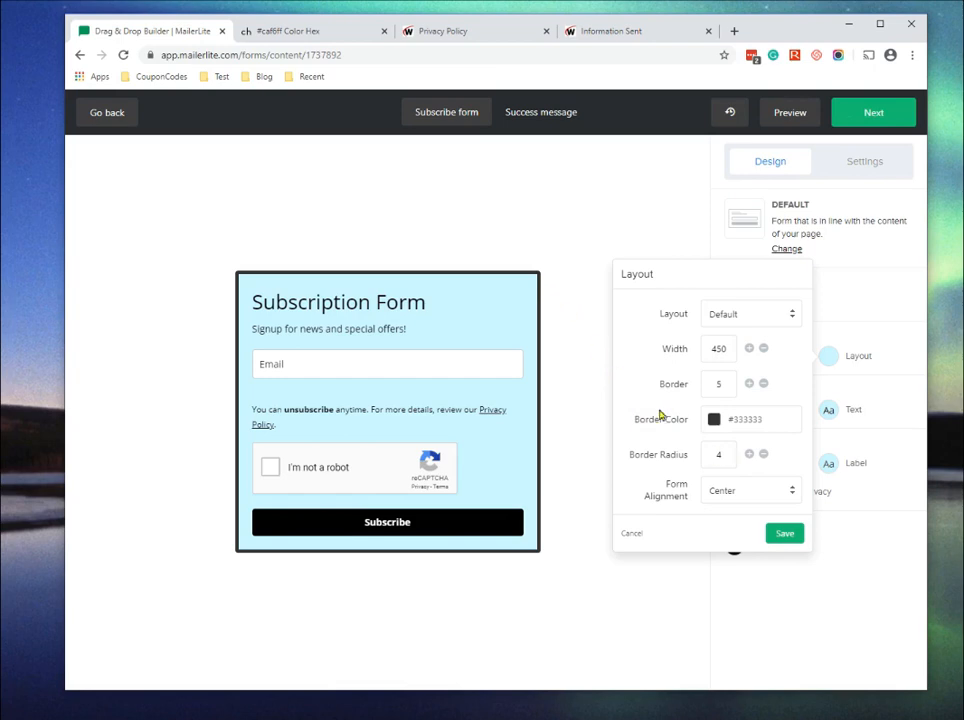
# Set the form's border radius to 5 and save the layout settings
pyautogui.doubleClick(721, 456)
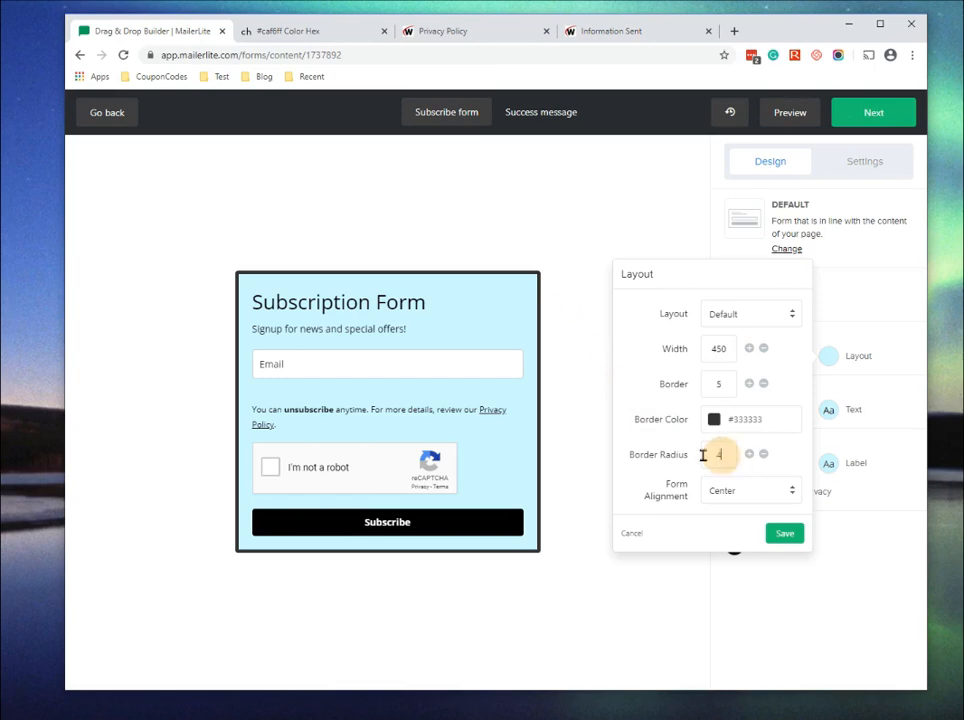
pyautogui.write('5')
pyautogui.press('Return')
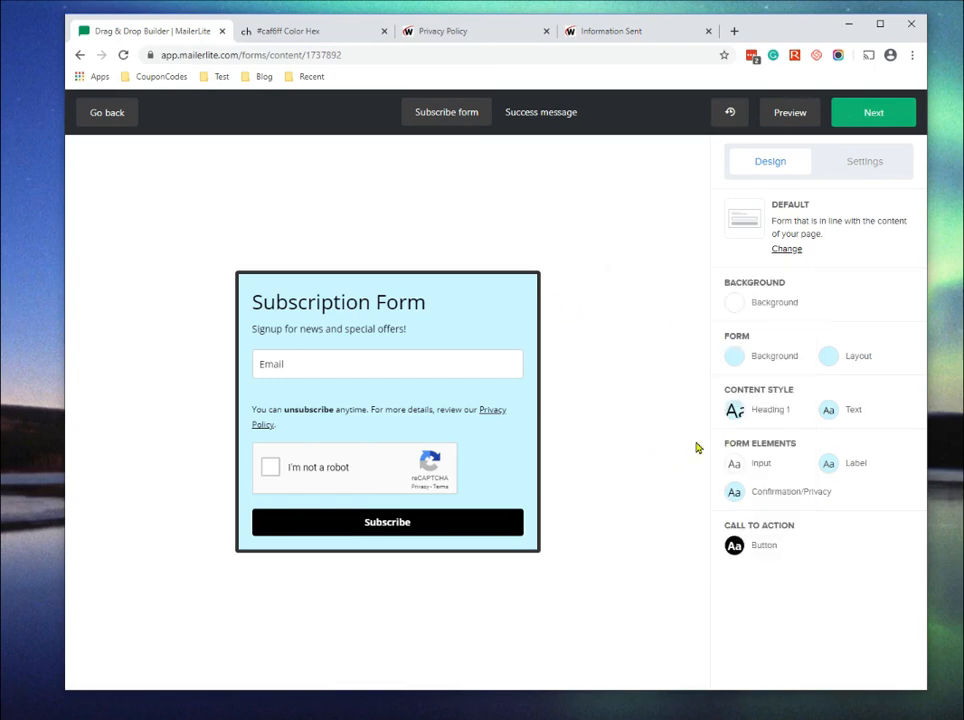
# Reopen the form's layout settings, set the border radius to 15, and save
pyautogui.click(826, 360)
pyautogui.doubleClick(712, 404)
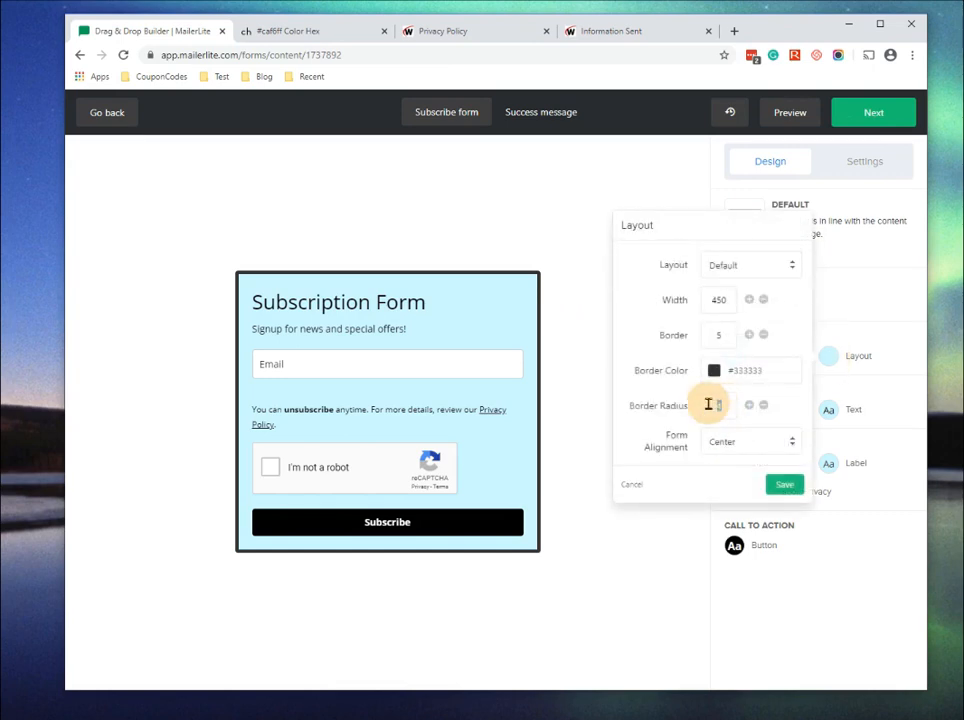
pyautogui.write('0')
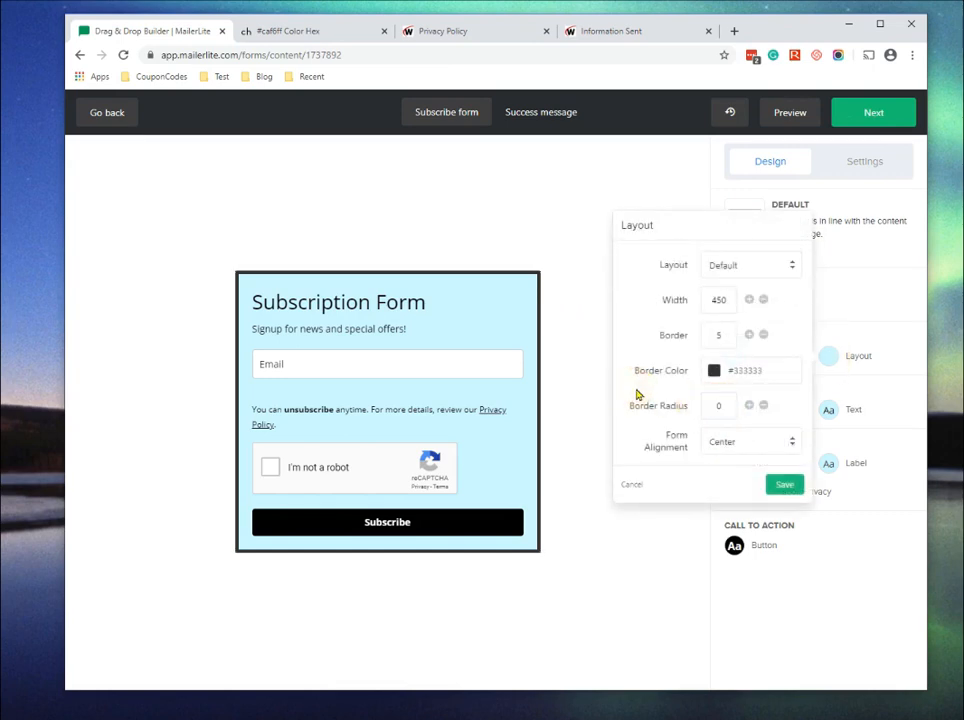
pyautogui.click(749, 405)
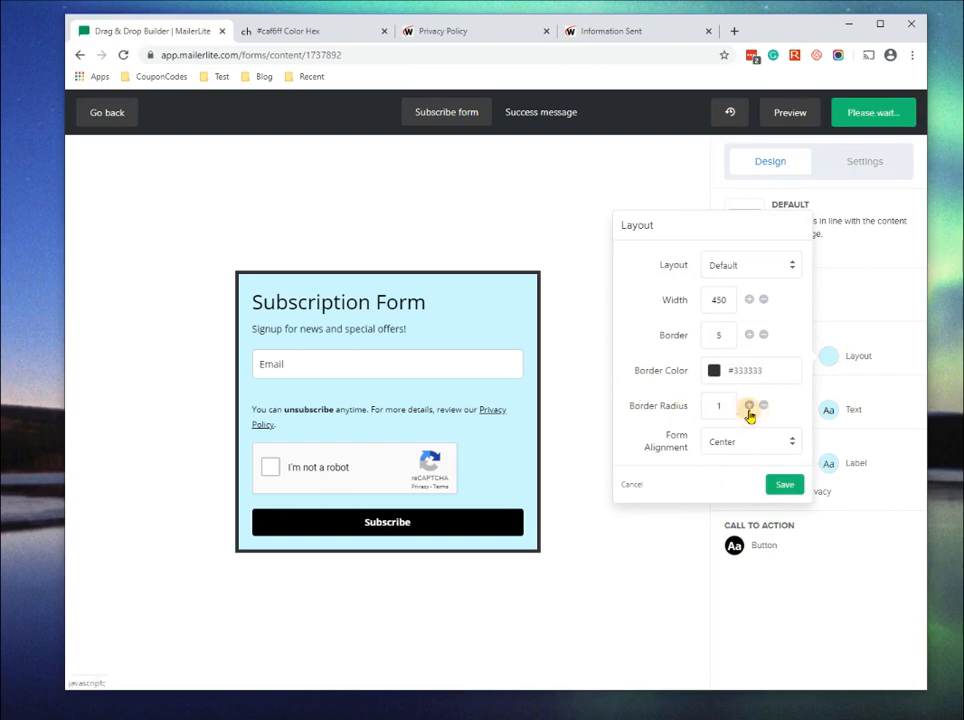
pyautogui.click(749, 405)
pyautogui.click(749, 405)
pyautogui.click(749, 405)
pyautogui.click(749, 405)
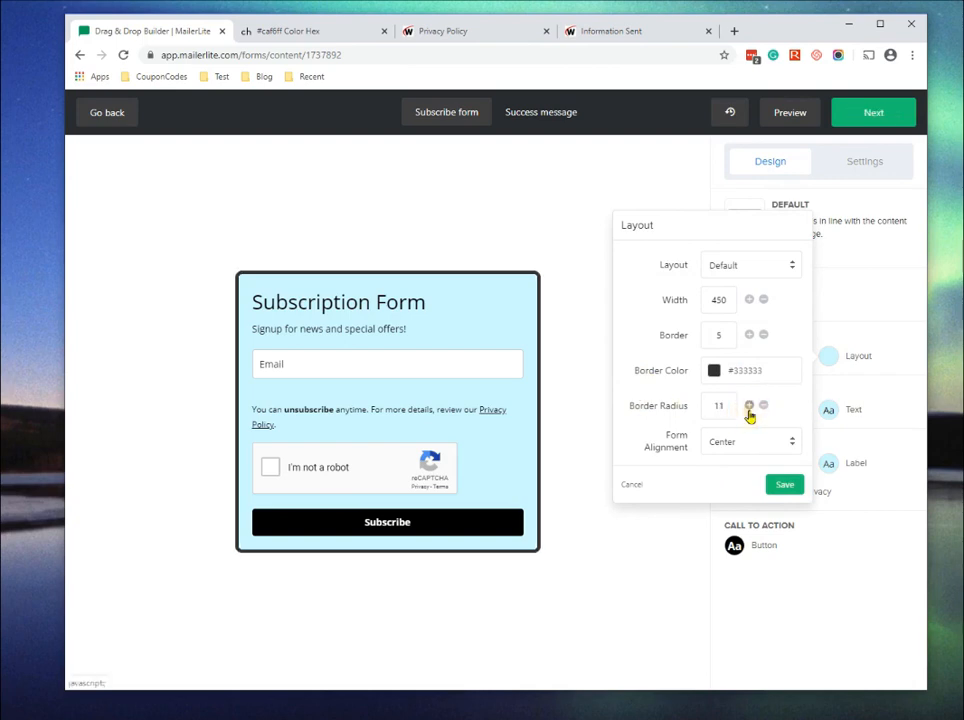
pyautogui.click(749, 405)
pyautogui.click(749, 405)
pyautogui.click(749, 405)
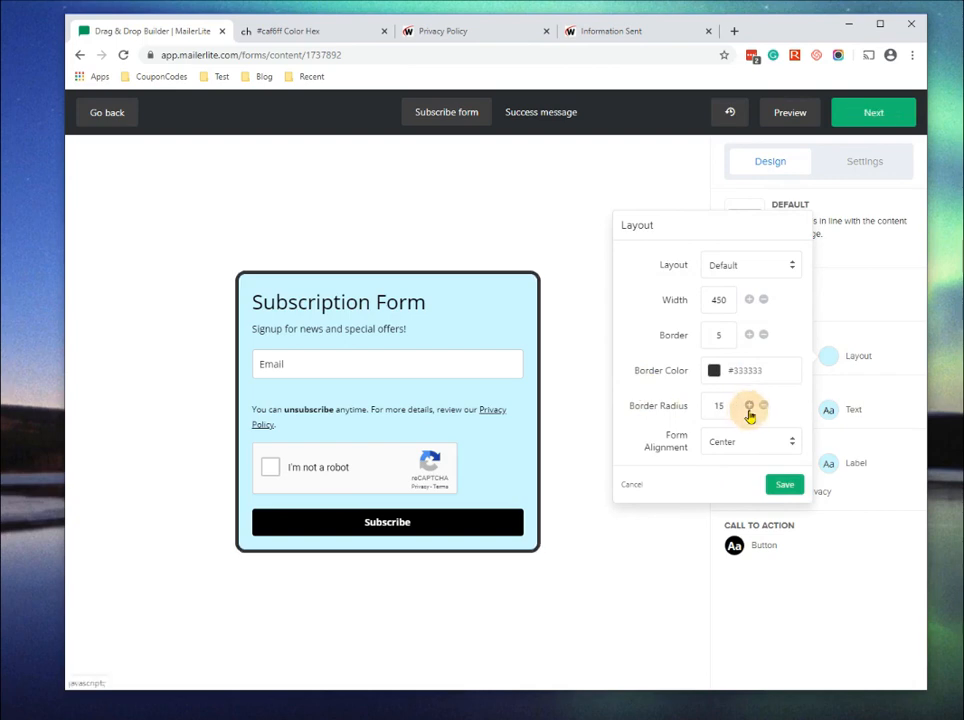
pyautogui.click(778, 486)
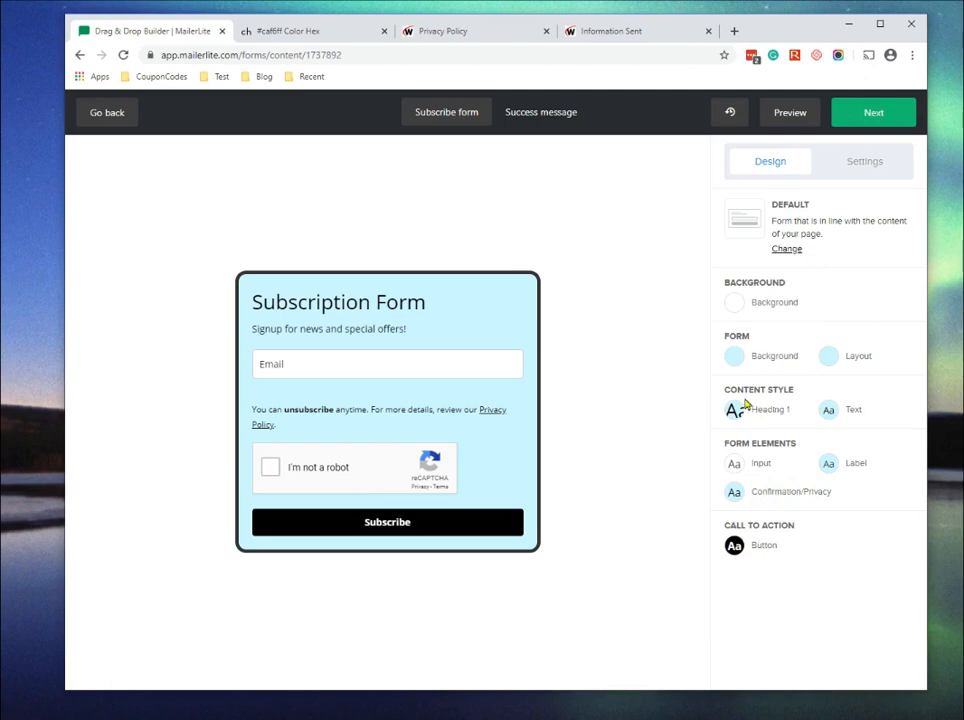
# Style the form's main heading with size 33, bold weight and centered alignment, and save
pyautogui.moveTo(407, 330)
pyautogui.click(736, 412)
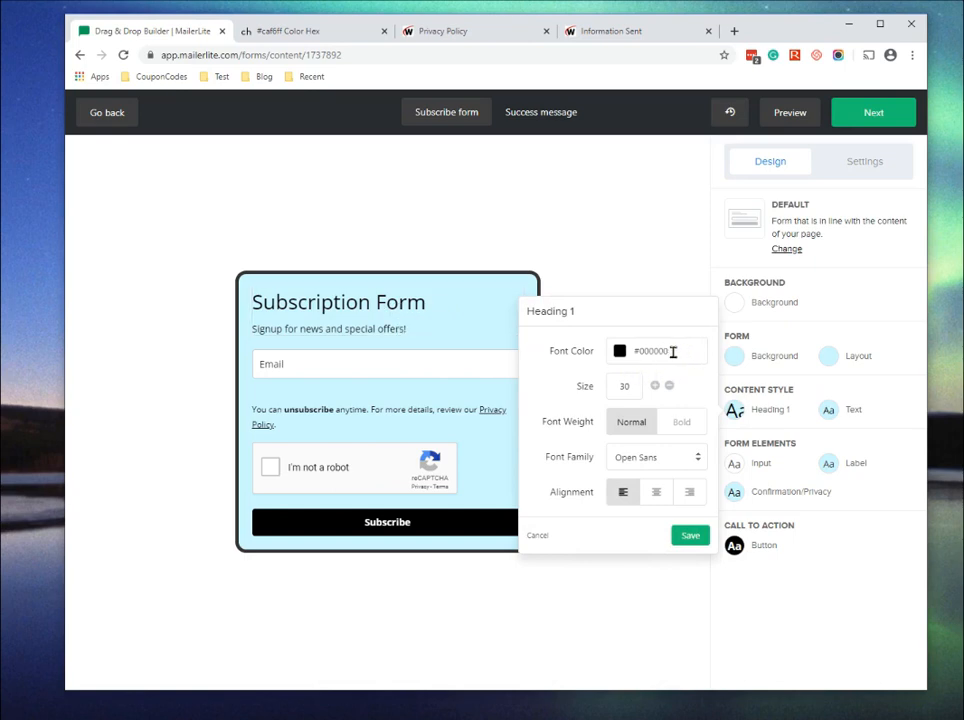
pyautogui.click(655, 386)
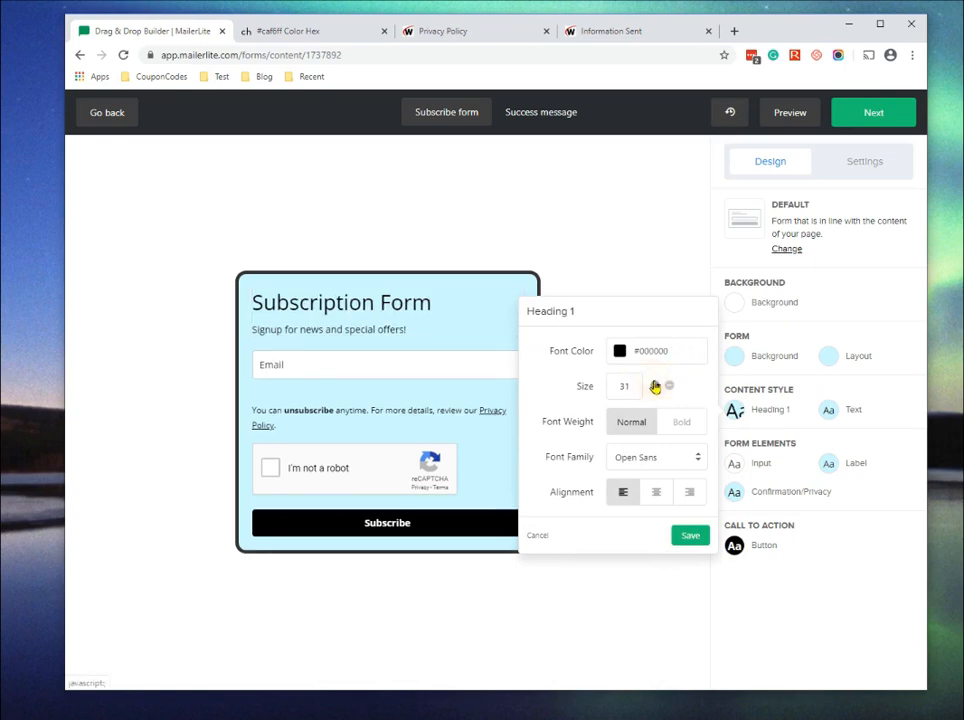
pyautogui.click(655, 386)
pyautogui.click(655, 386)
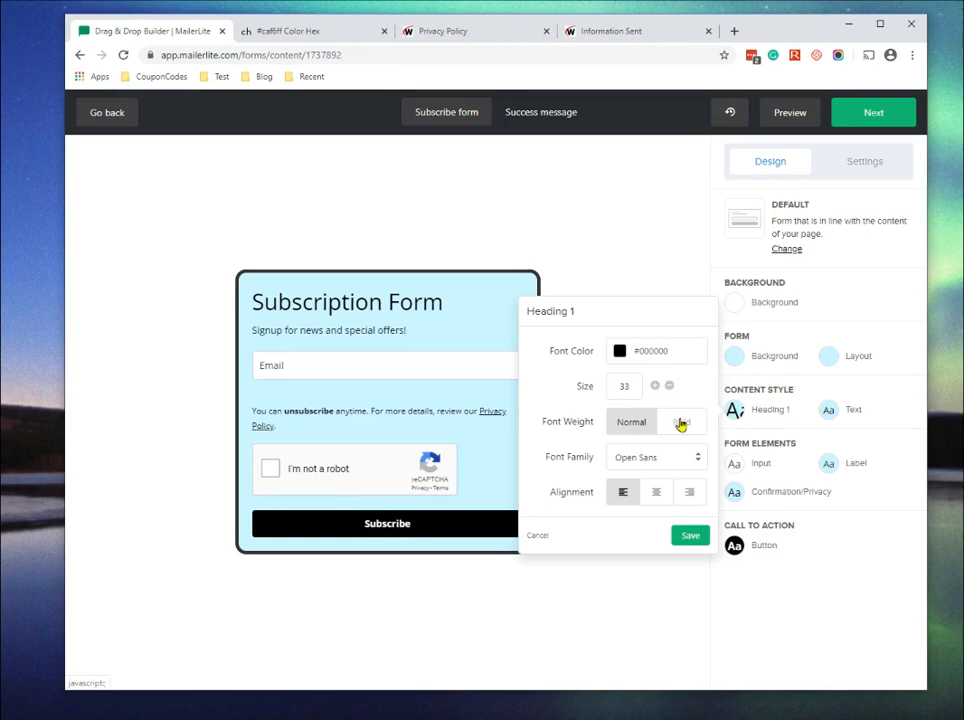
pyautogui.click(681, 423)
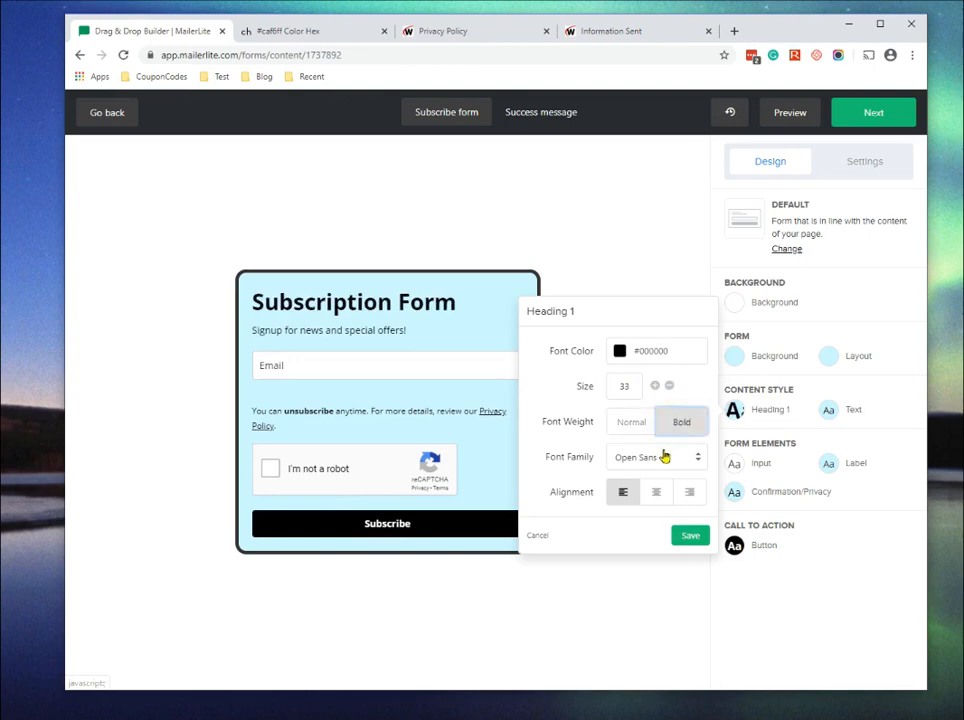
pyautogui.click(656, 494)
pyautogui.click(689, 535)
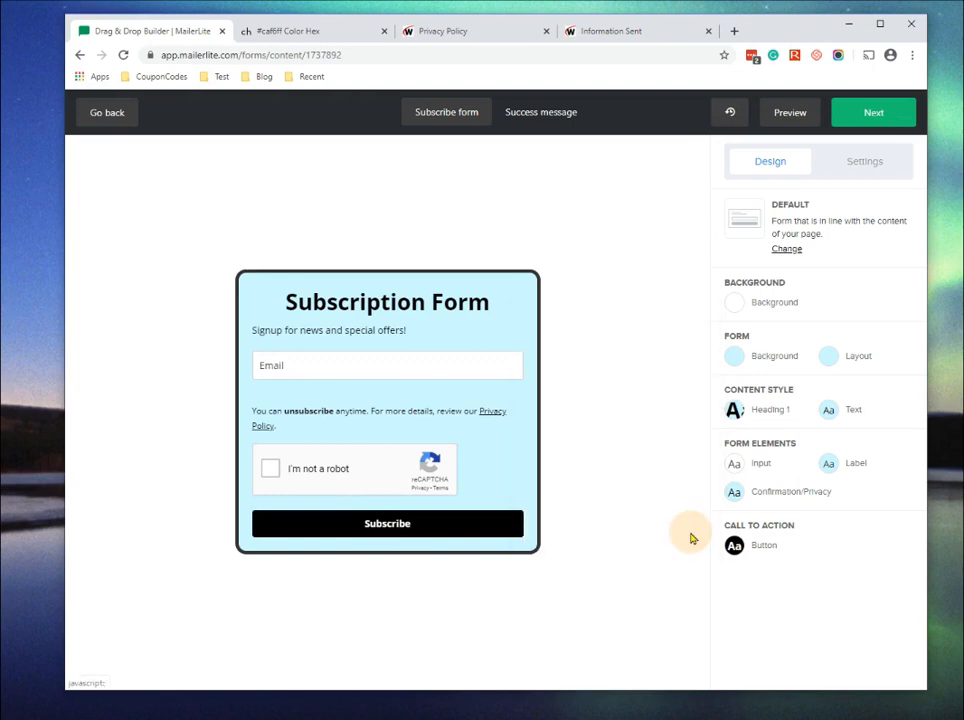
# Check the font color, link color, size and alignment options for the form's text, and close them without saving
pyautogui.click(830, 413)
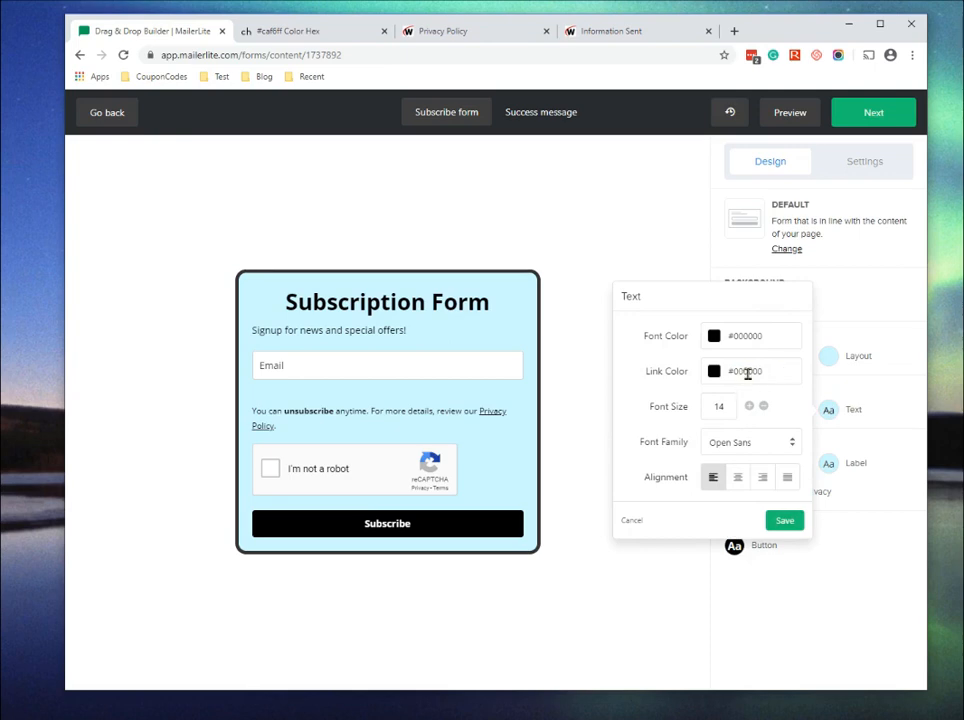
pyautogui.click(633, 520)
# Add the line "My link here." below the "Signup for news and special offers!" text in the form's content
pyautogui.click(465, 297)
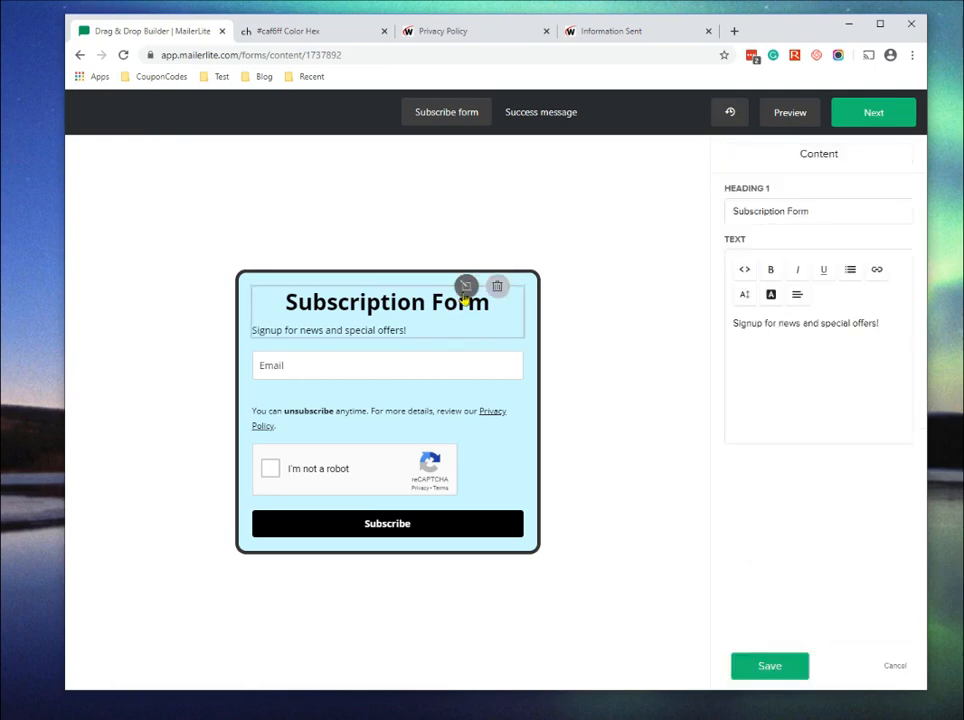
pyautogui.click(888, 326)
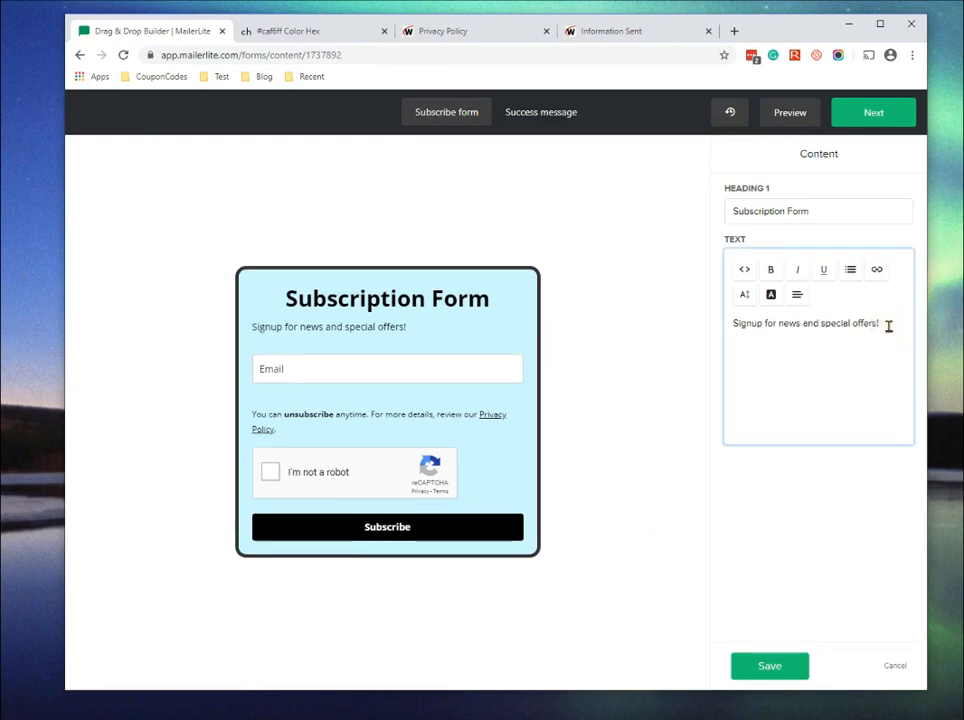
pyautogui.write('M')
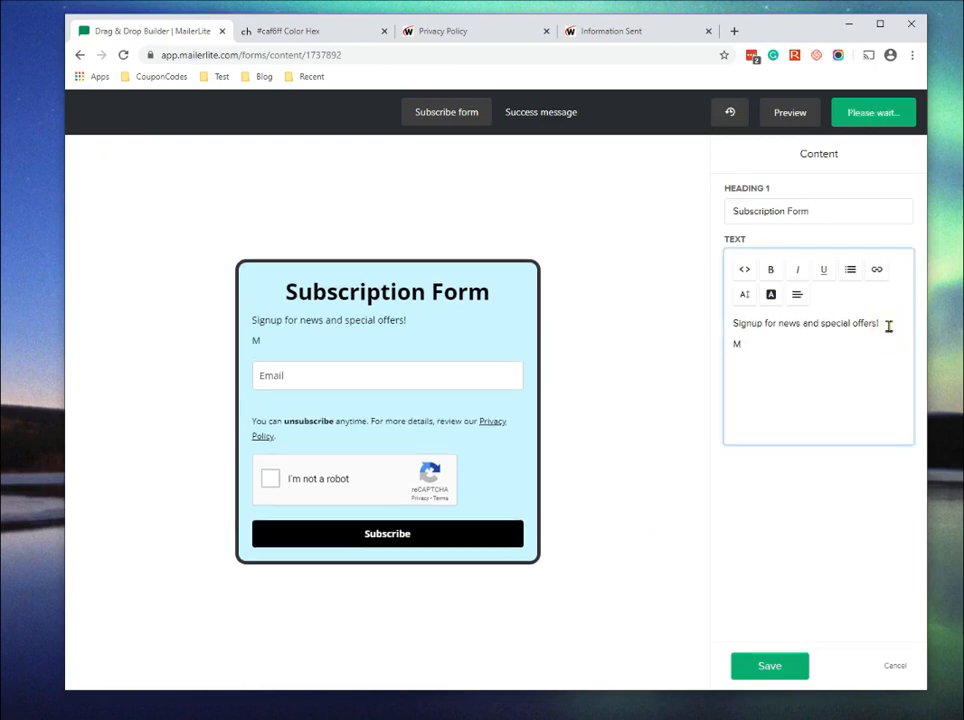
pyautogui.write('y link here.')
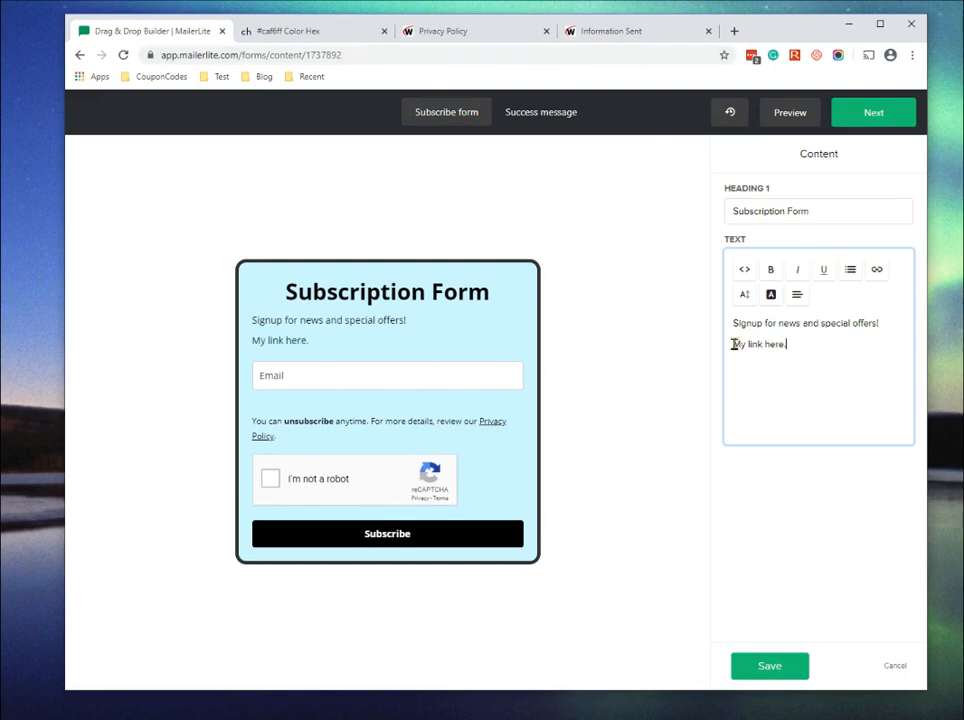
# Select the words "My link here." and start inserting a link on them
pyautogui.moveTo(733, 344); pyautogui.dragTo(787, 346)
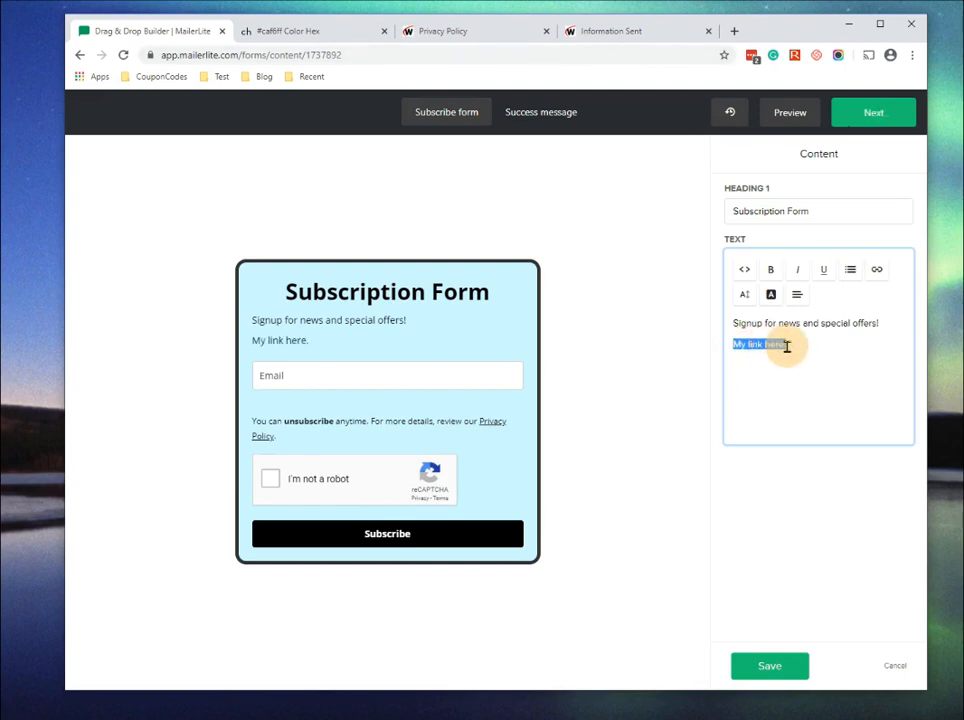
pyautogui.click(879, 272)
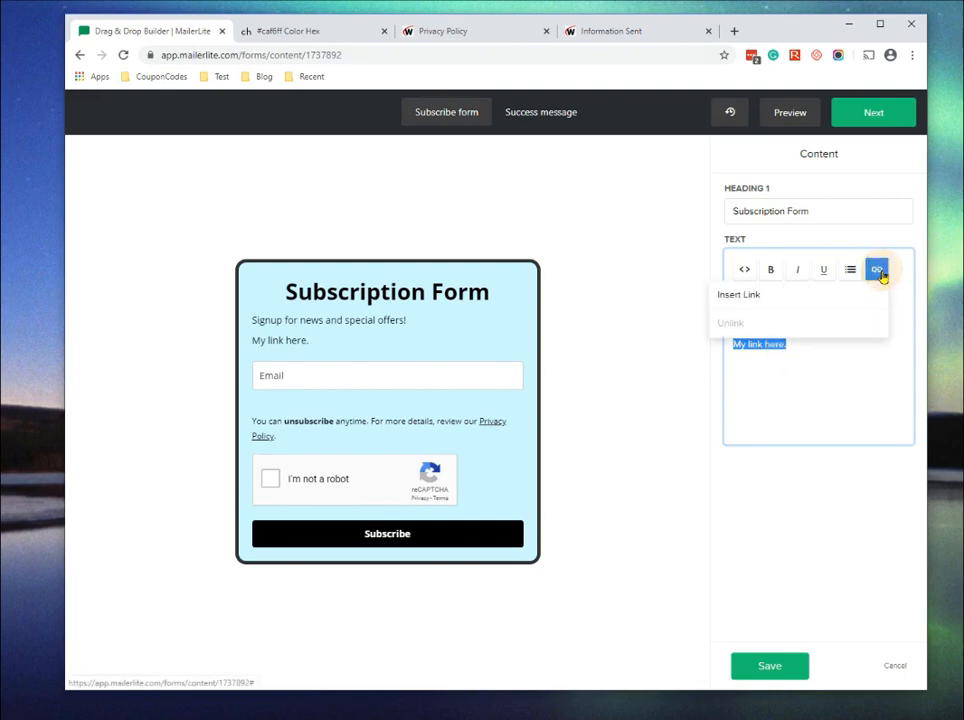
pyautogui.click(780, 294)
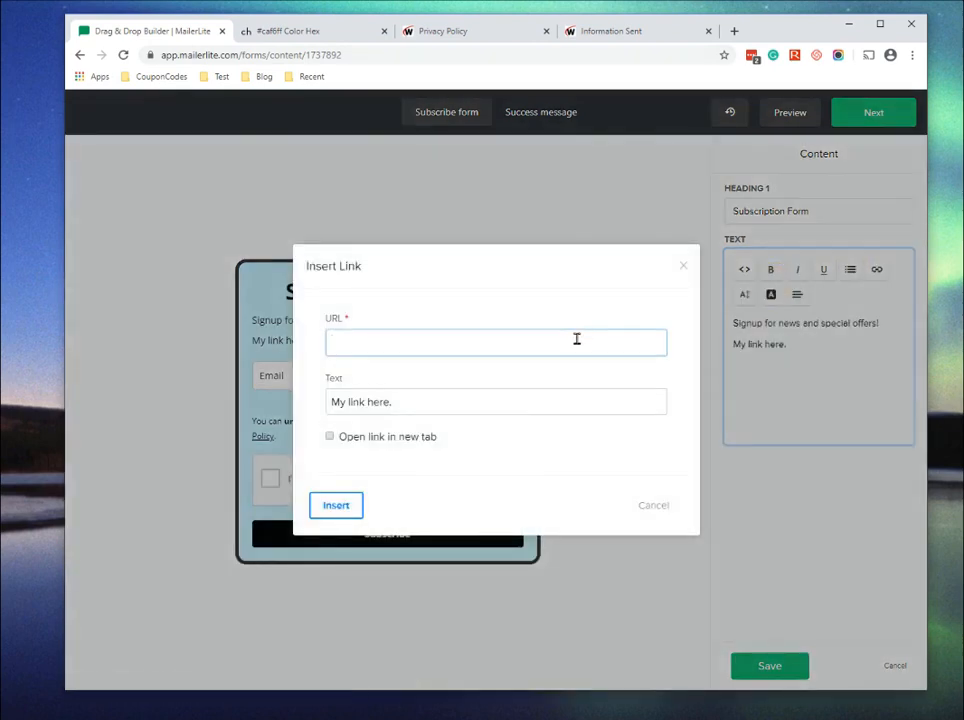
pyautogui.write('caf6ff')
pyautogui.hotkey('ctrl', 'a')
pyautogui.press('BackSpace')
pyautogui.click(436, 34)
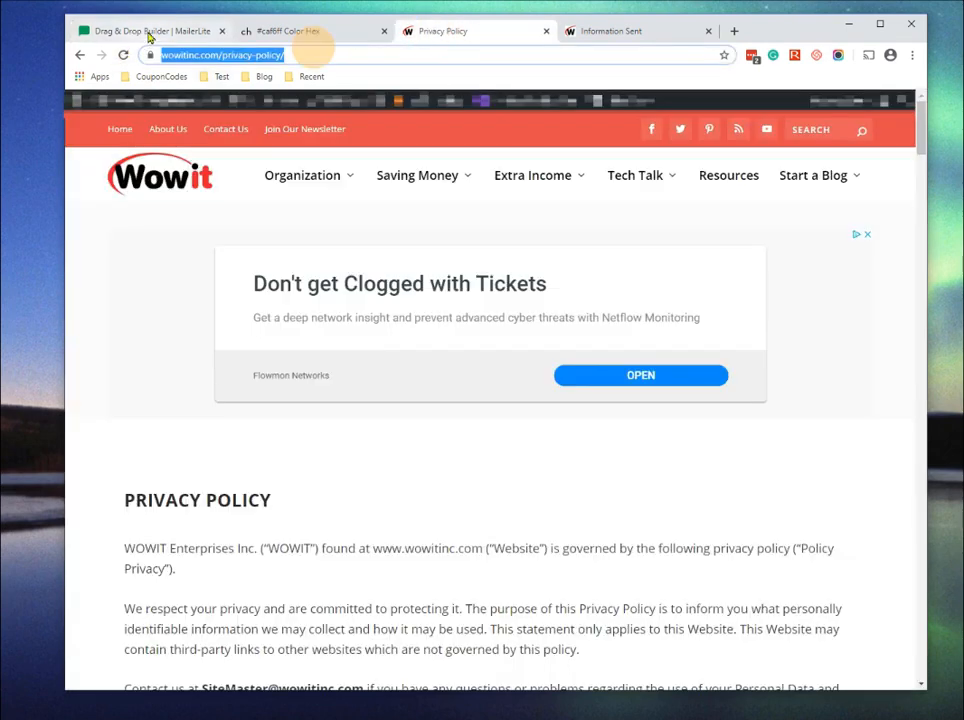
pyautogui.hotkey('ctrl', '1')
pyautogui.write('https://wowitinc.com/privacy-policy/')
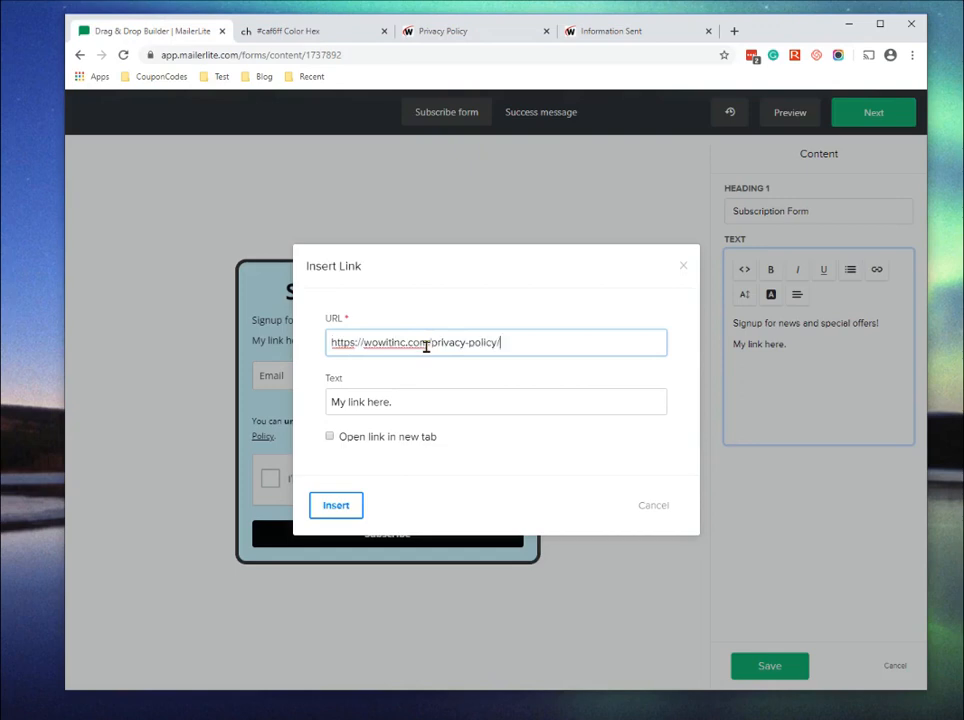
pyautogui.click(329, 438)
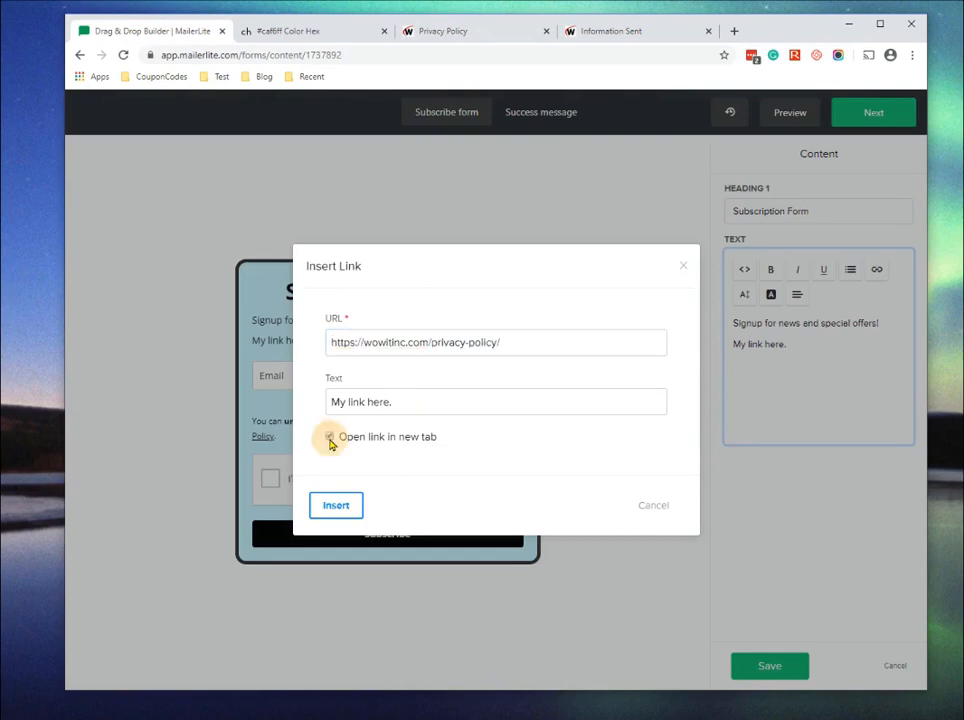
pyautogui.click(337, 507)
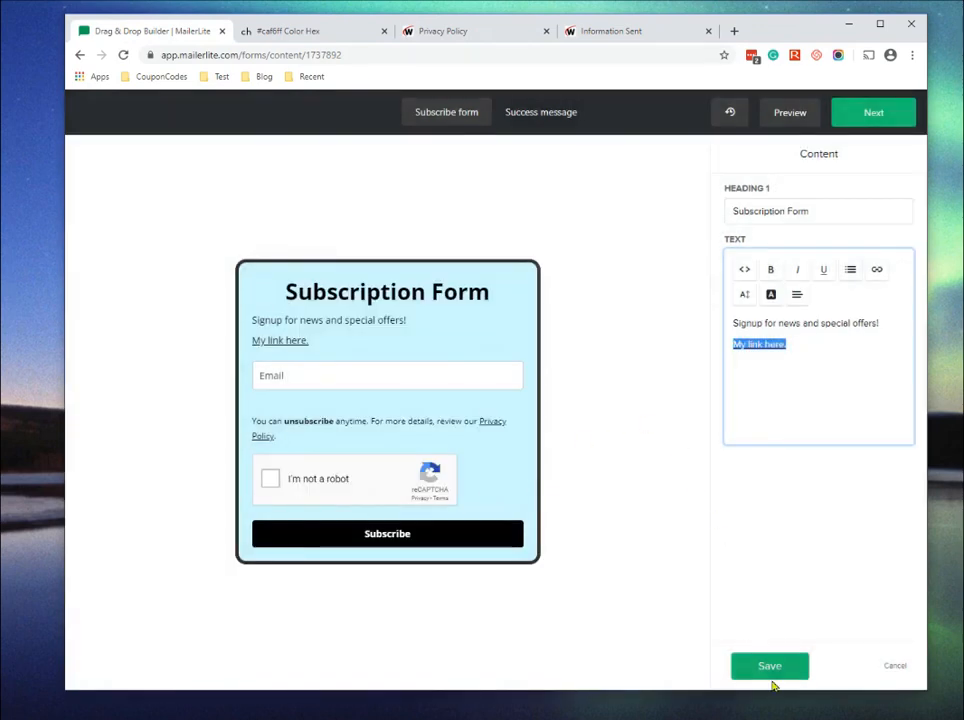
pyautogui.click(768, 670)
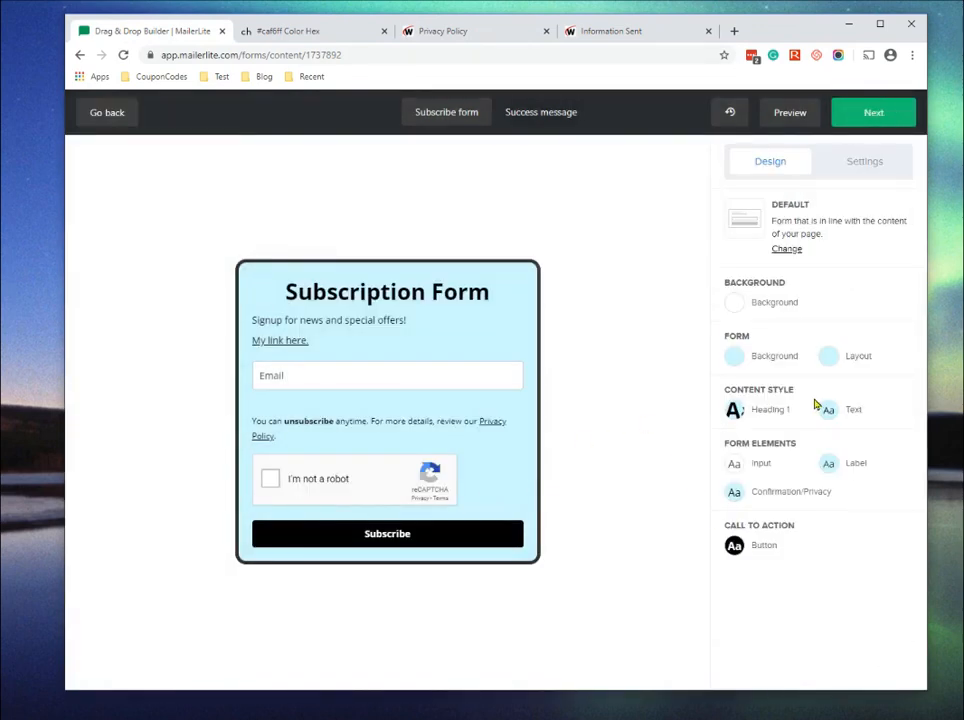
# Set the form text's link color to the blue #3446e3 and its font size to 16, and save the style
pyautogui.click(828, 410)
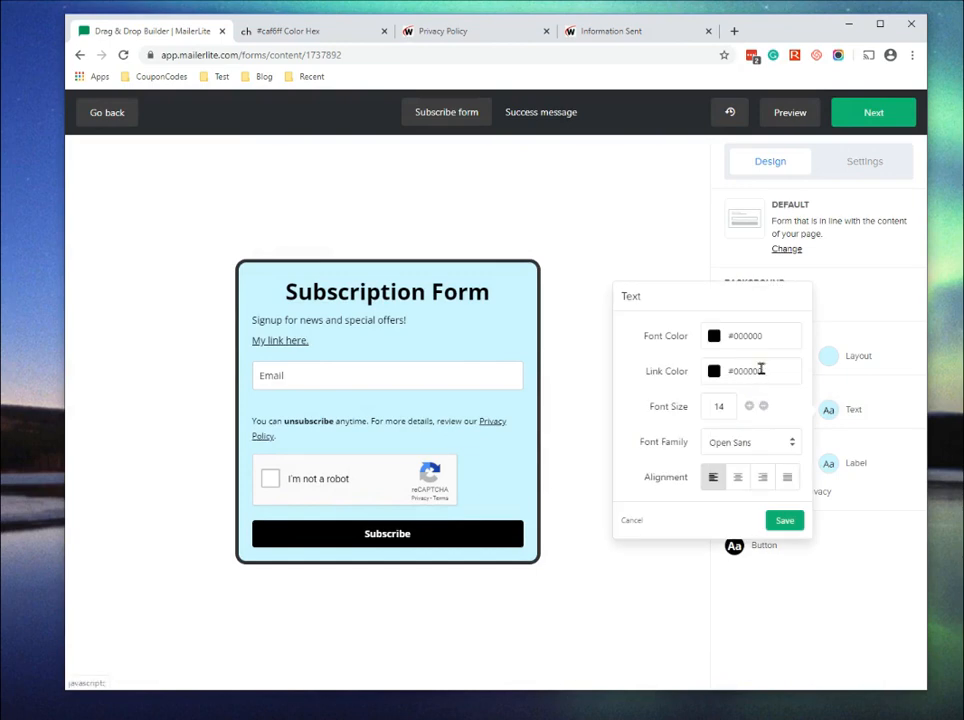
pyautogui.moveTo(762, 371); pyautogui.dragTo(731, 375)
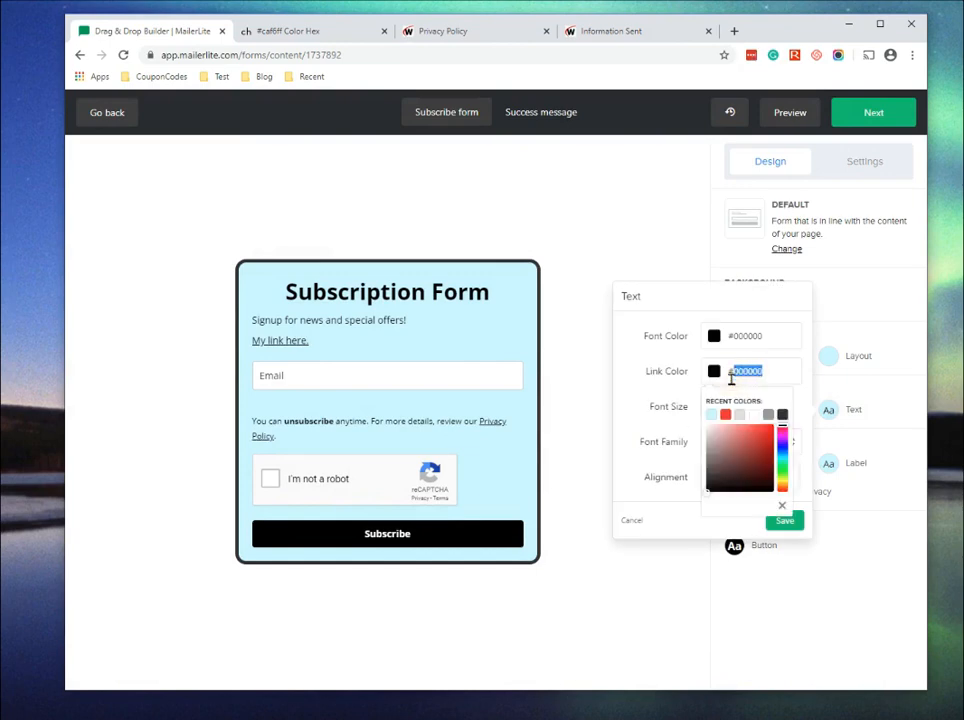
pyautogui.click(784, 440)
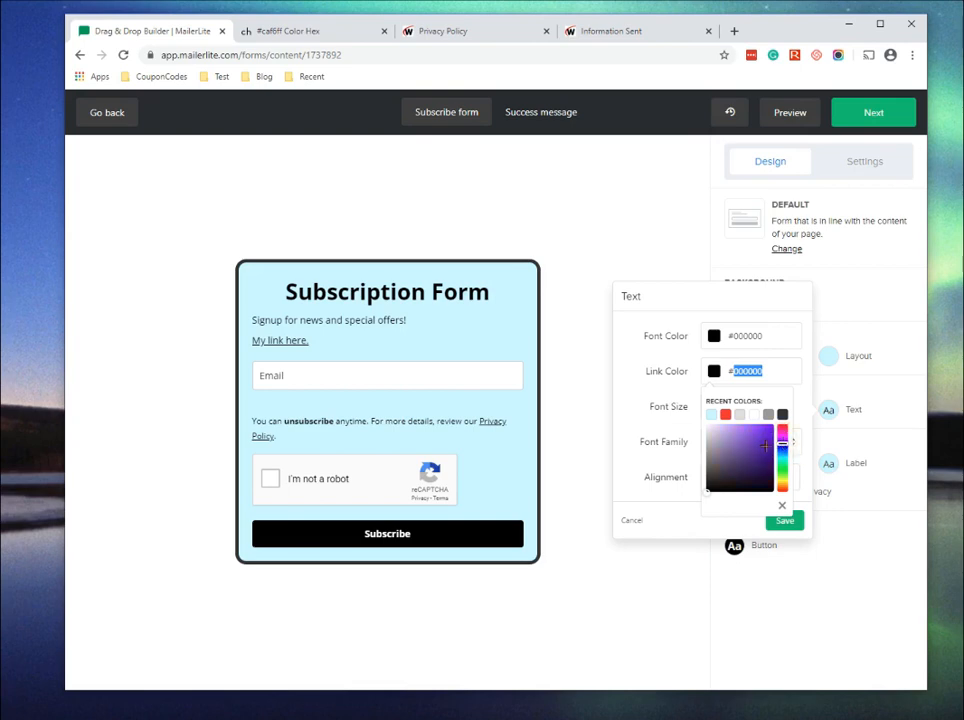
pyautogui.click(782, 449)
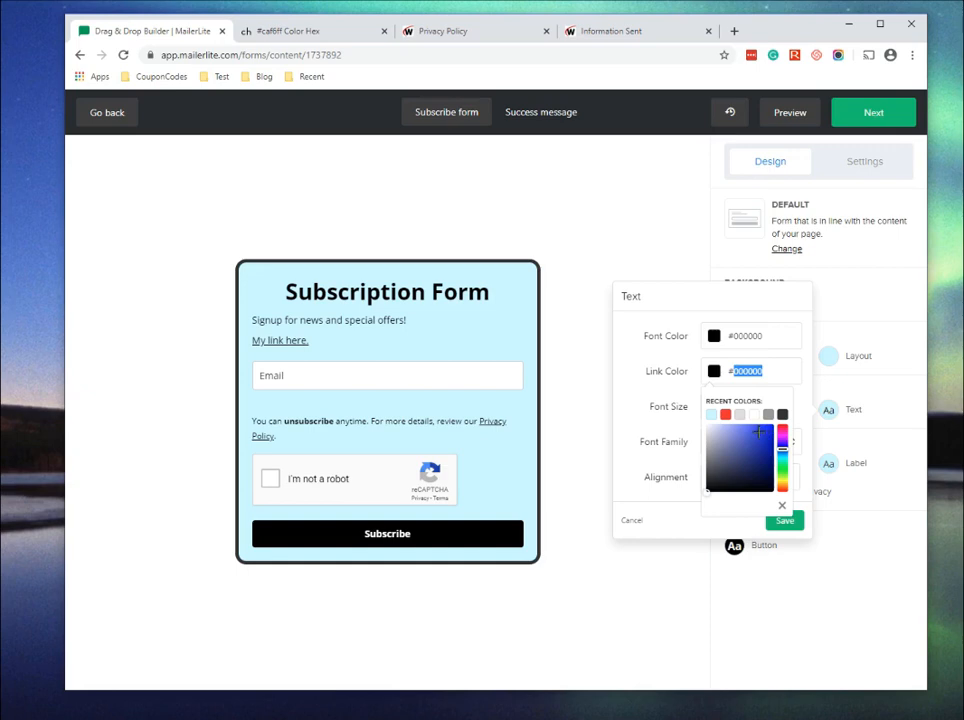
pyautogui.click(758, 432)
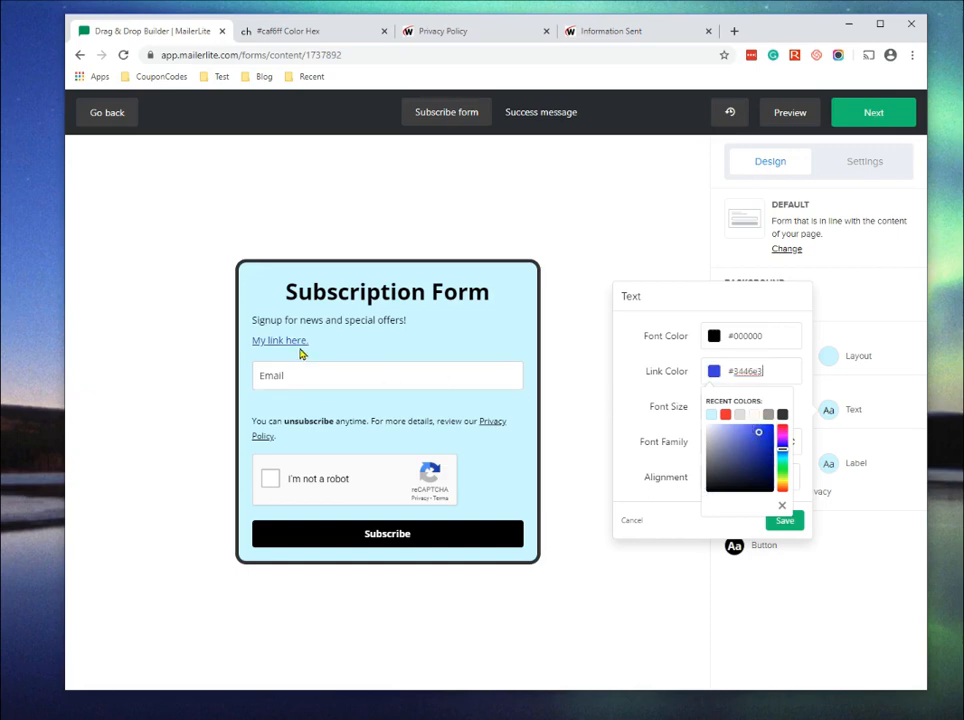
pyautogui.click(685, 330)
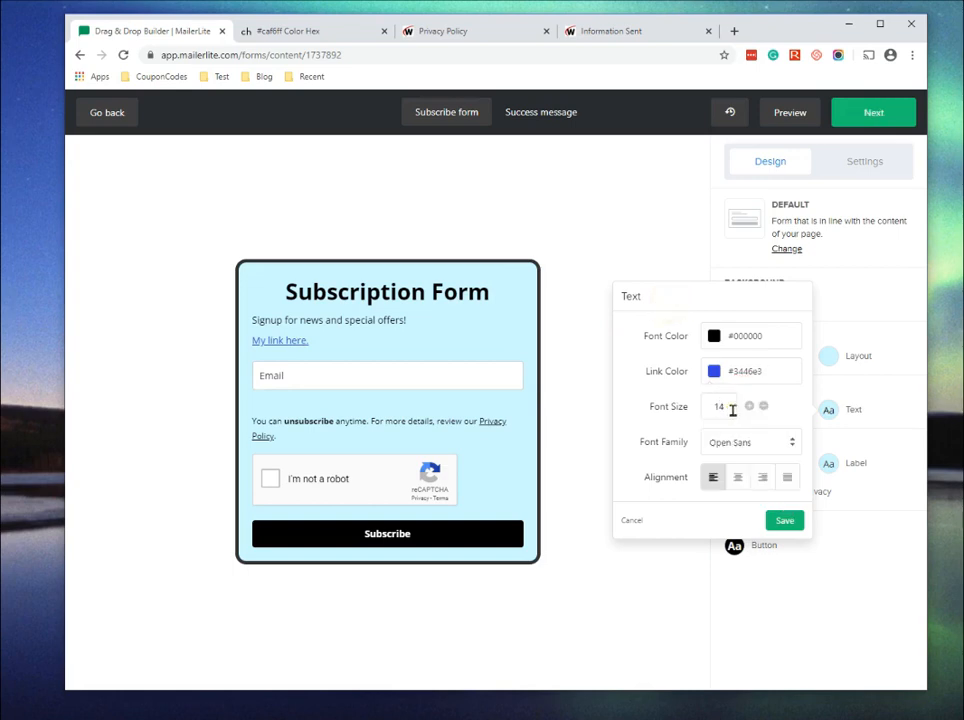
pyautogui.click(748, 407)
pyautogui.click(748, 407)
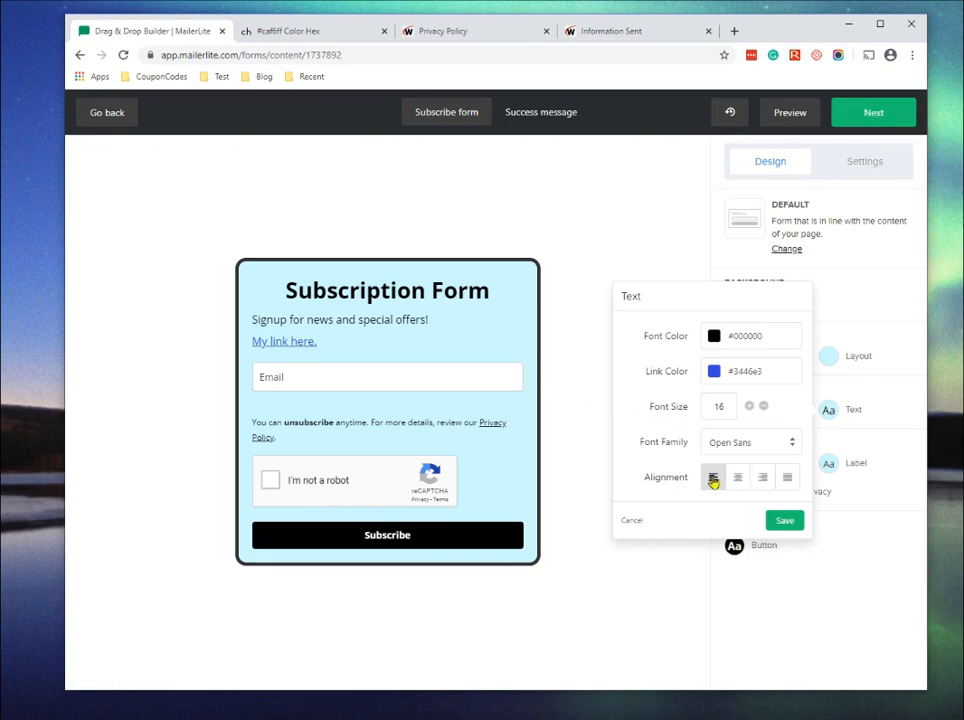
pyautogui.click(782, 521)
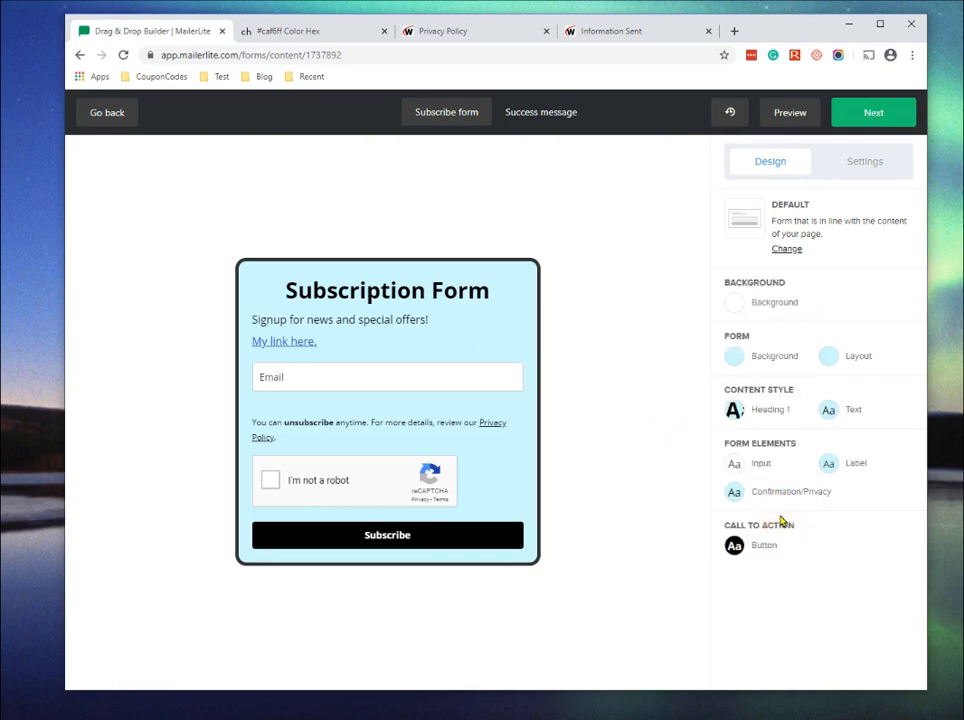
# Check the input style options without saving, and open the signup form fields to check the Email field's label
pyautogui.click(736, 465)
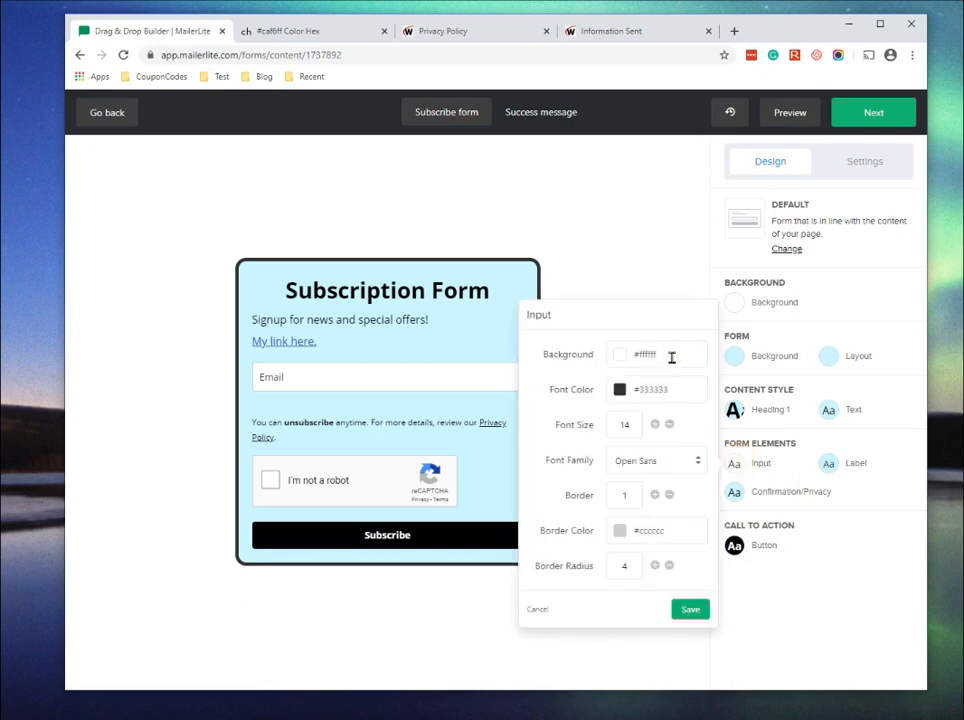
pyautogui.click(537, 610)
pyautogui.moveTo(447, 374)
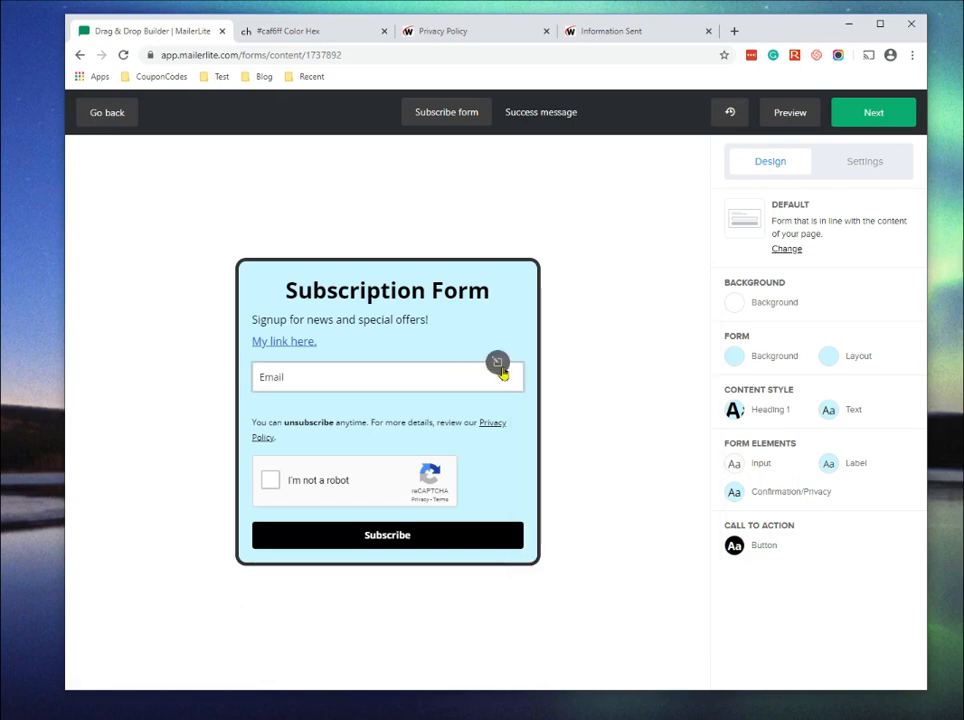
pyautogui.click(497, 363)
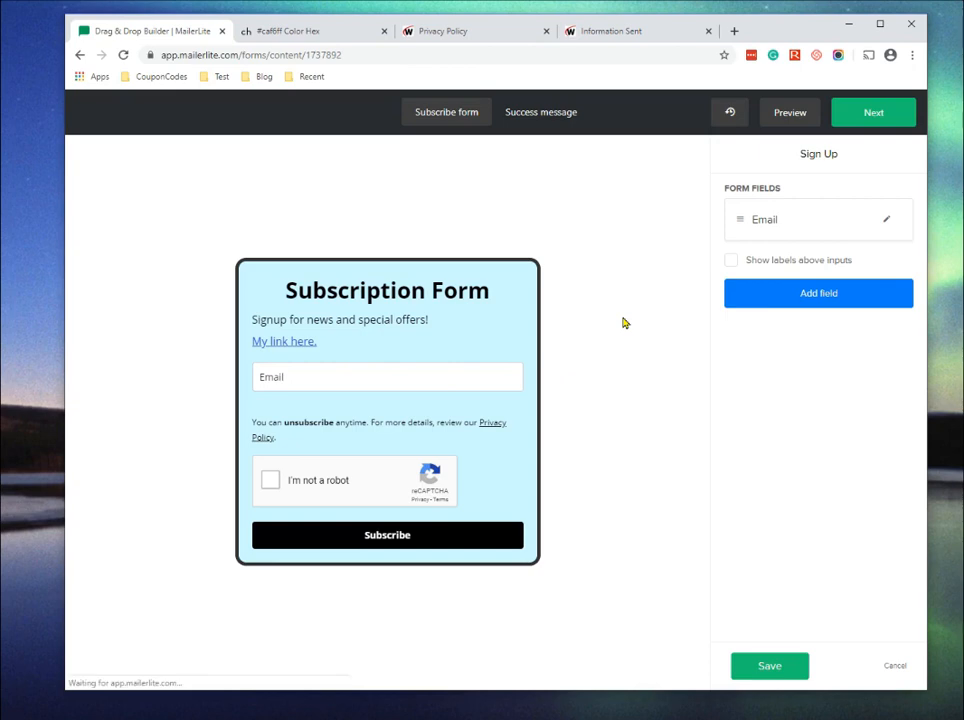
pyautogui.click(887, 226)
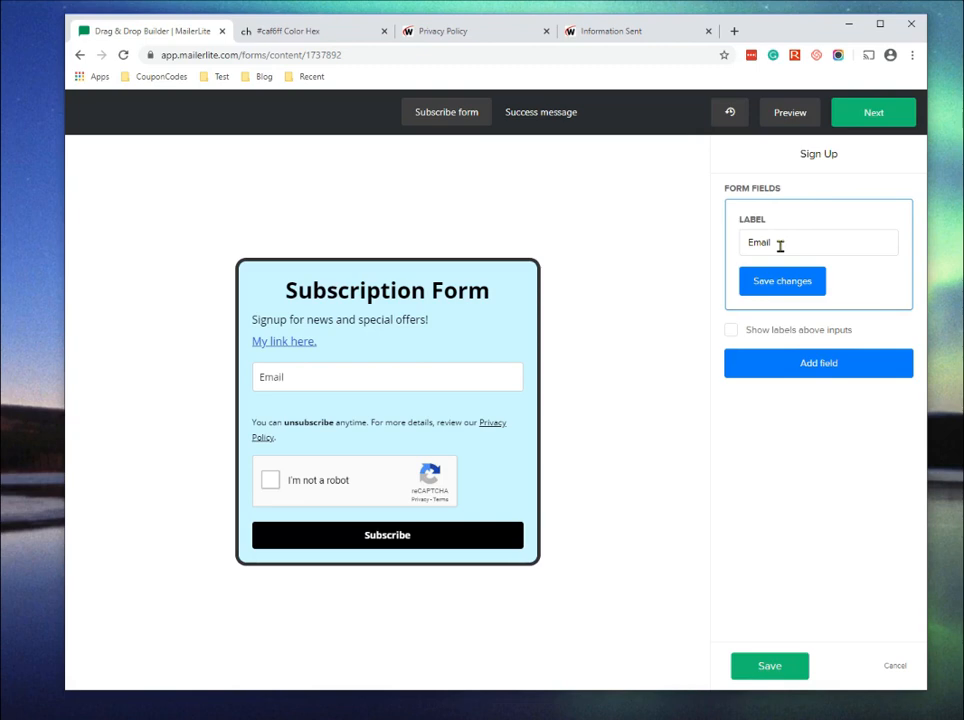
pyautogui.click(781, 281)
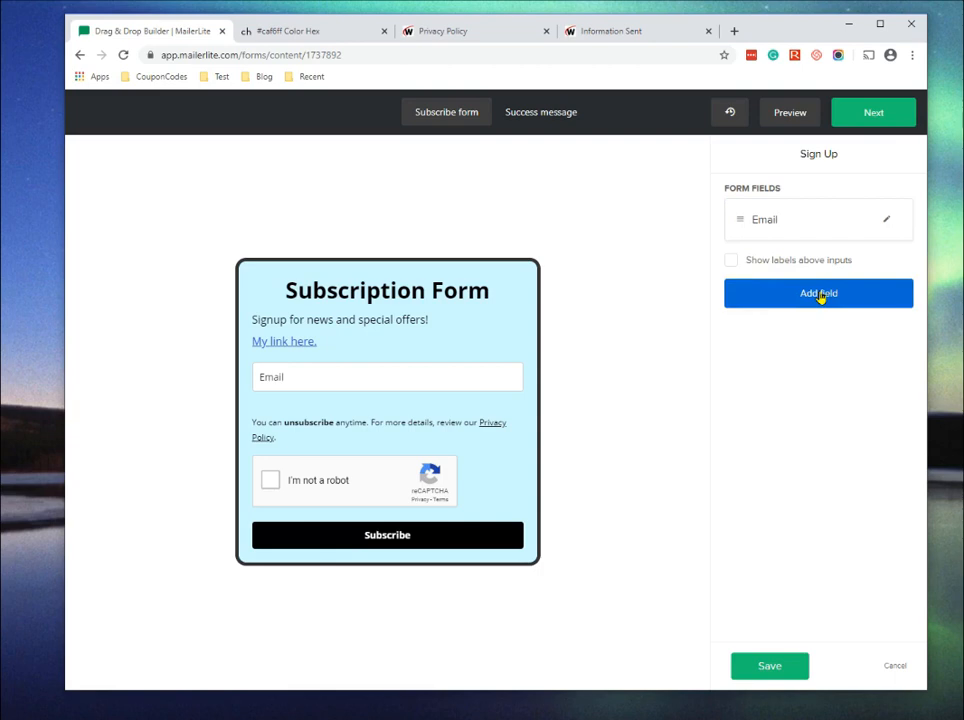
# Add a Name field labeled "Enter your name here", check its field and type choices, and save the field's changes
pyautogui.click(821, 295)
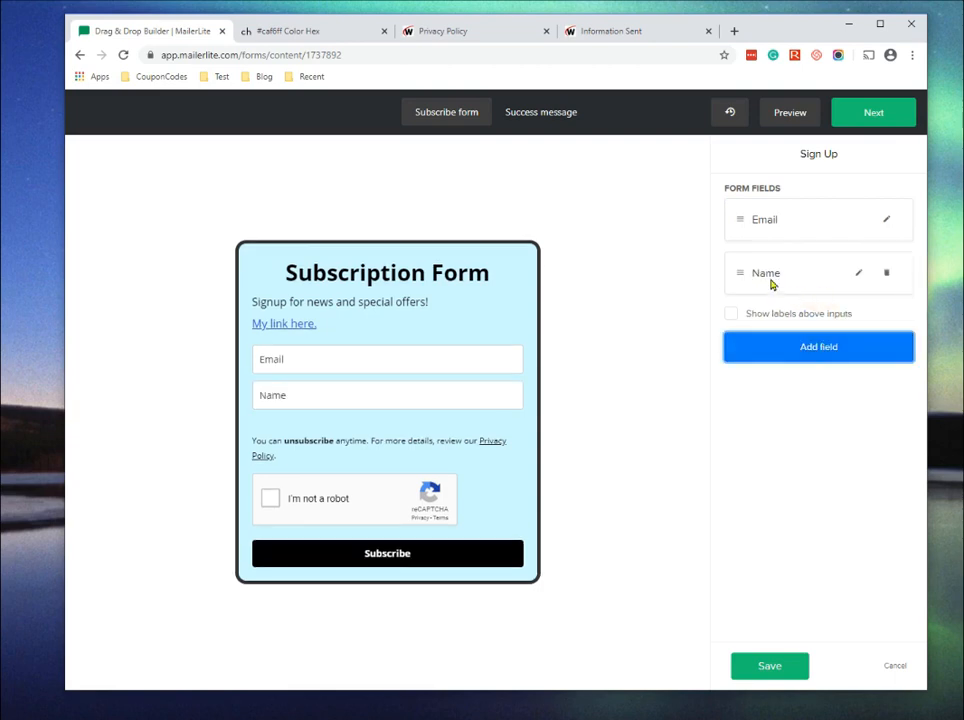
pyautogui.click(859, 274)
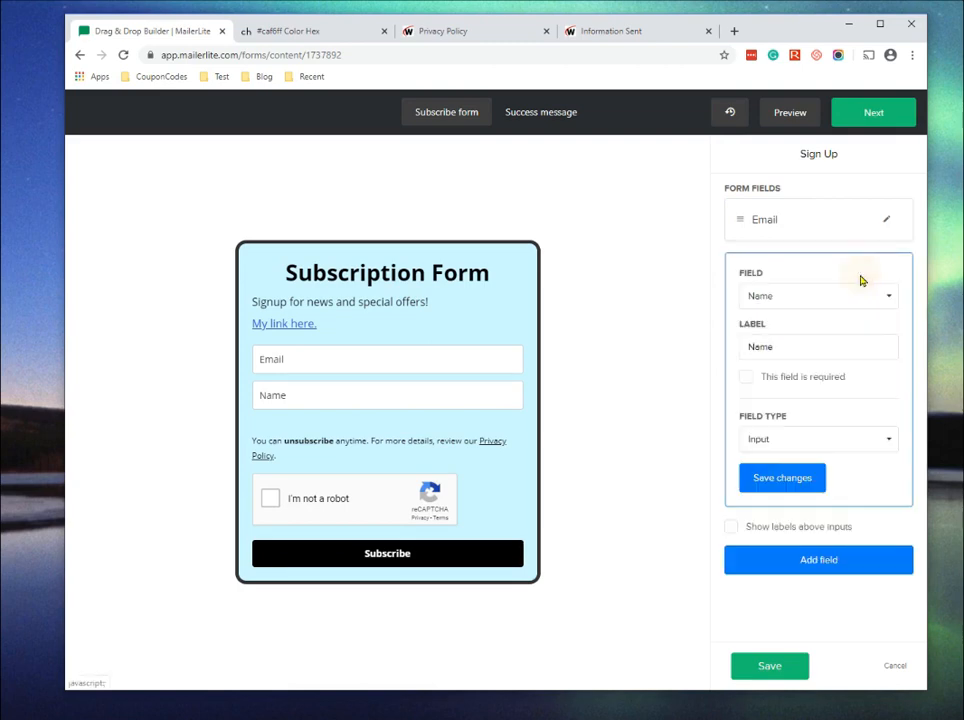
pyautogui.click(833, 295)
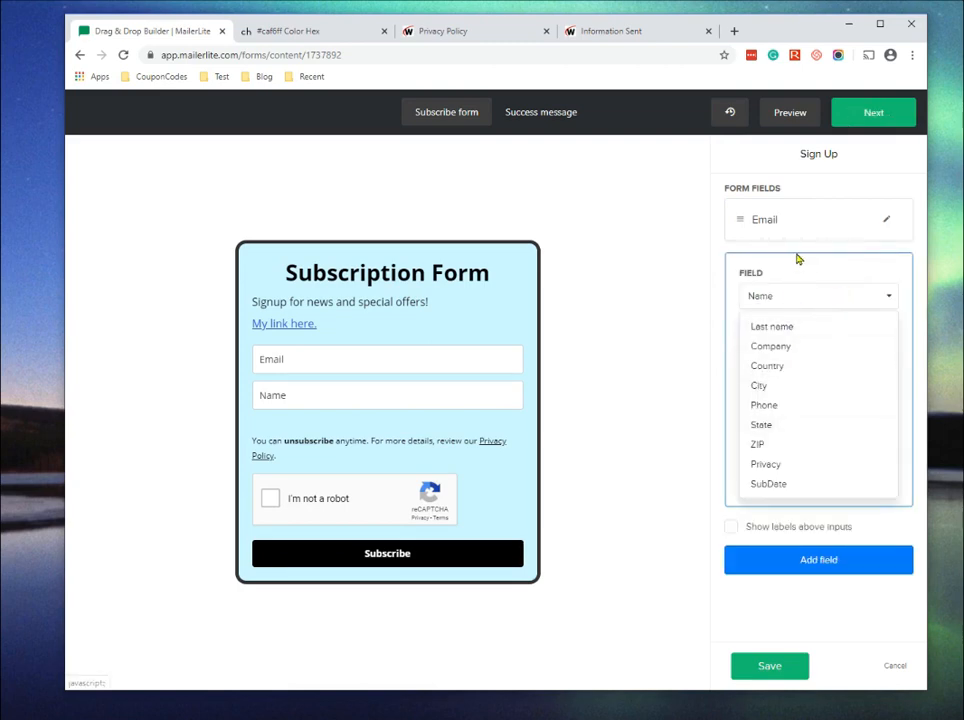
pyautogui.click(802, 271)
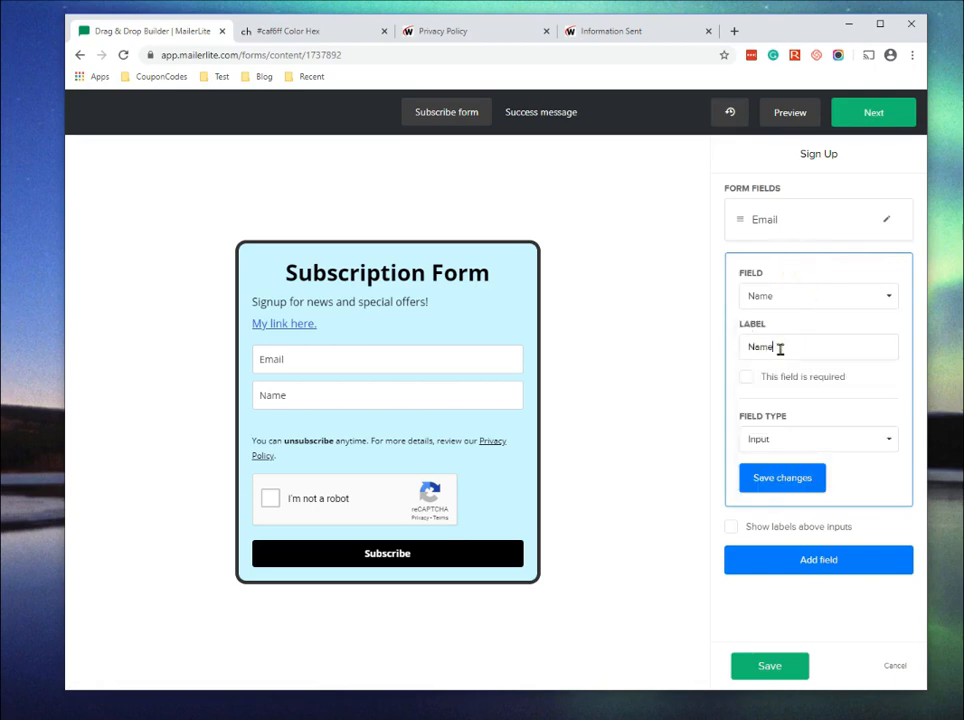
pyautogui.moveTo(780, 347); pyautogui.dragTo(728, 342)
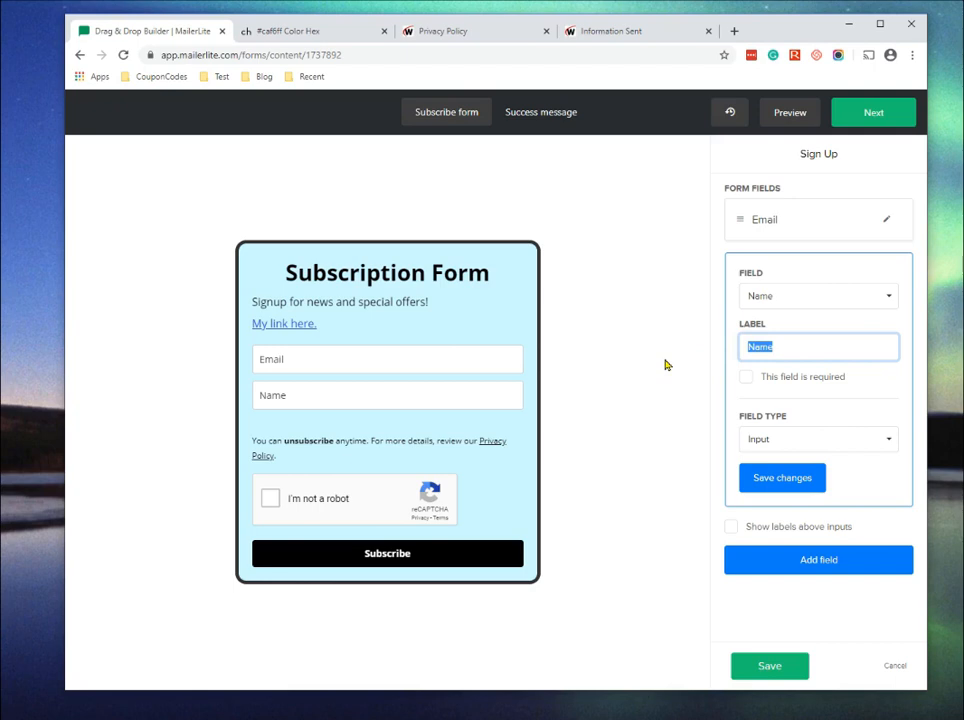
pyautogui.write('Enter your name here')
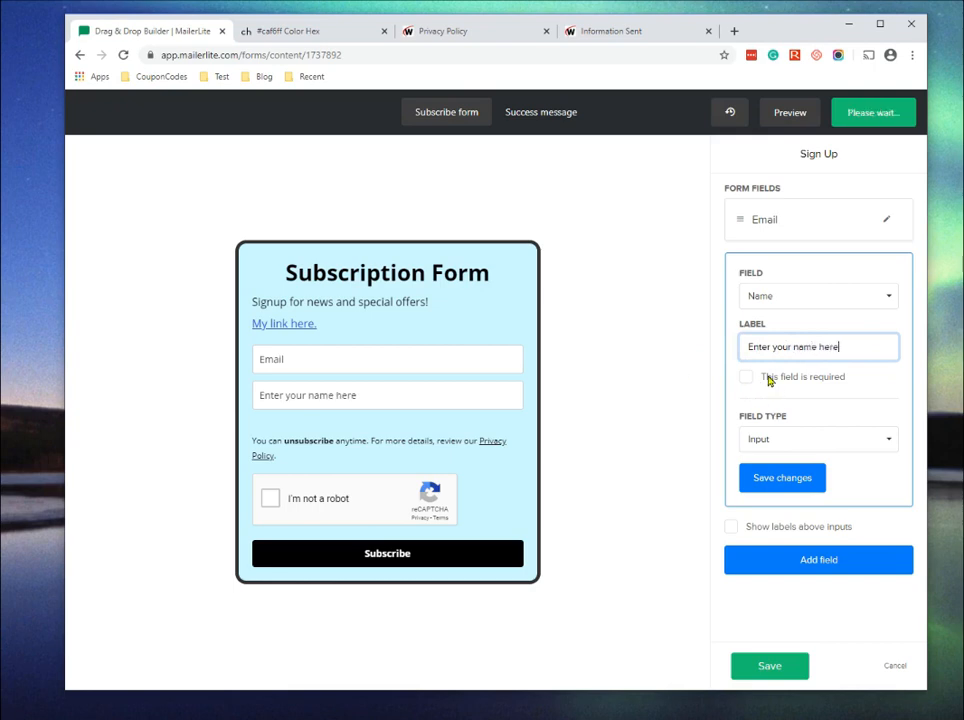
pyautogui.click(797, 441)
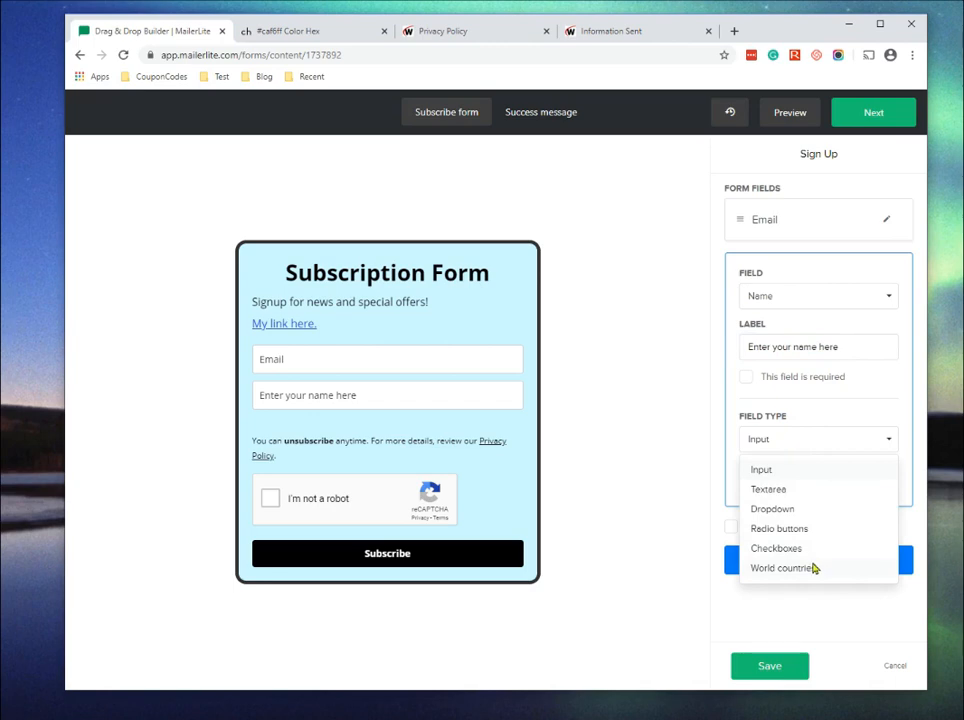
pyautogui.click(799, 416)
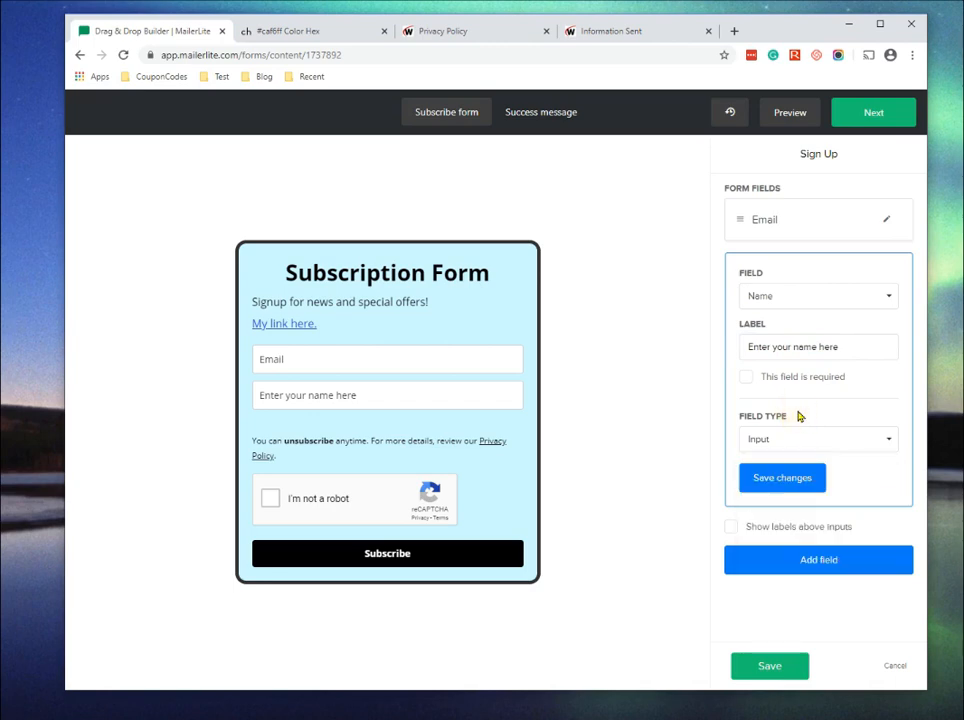
pyautogui.click(782, 479)
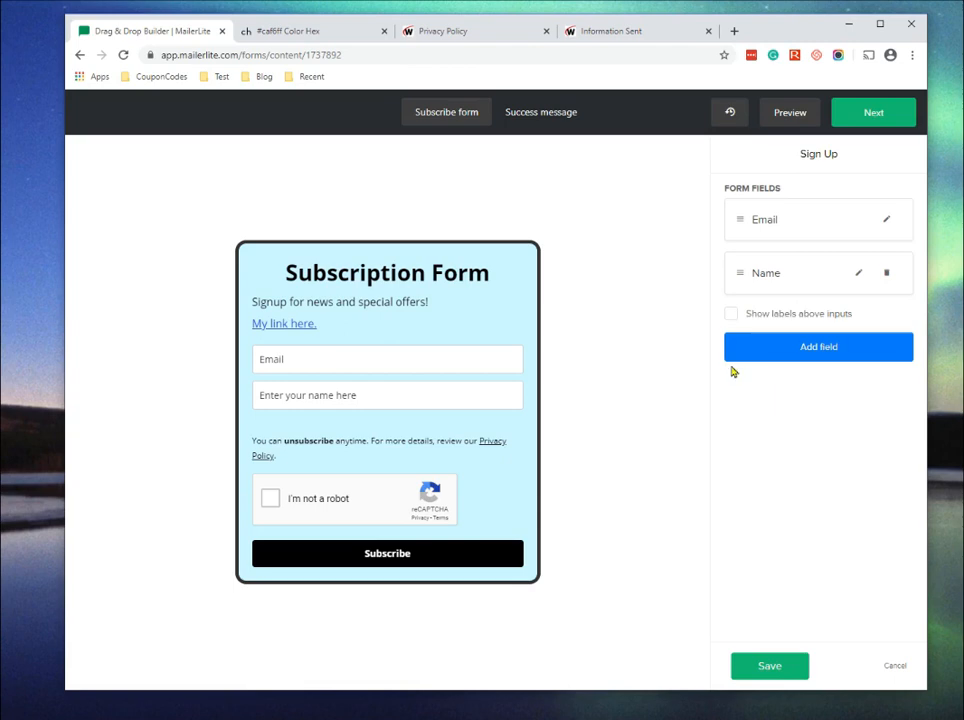
# Try showing labels above the inputs, and move the Name field above the Email field and save
pyautogui.click(731, 315)
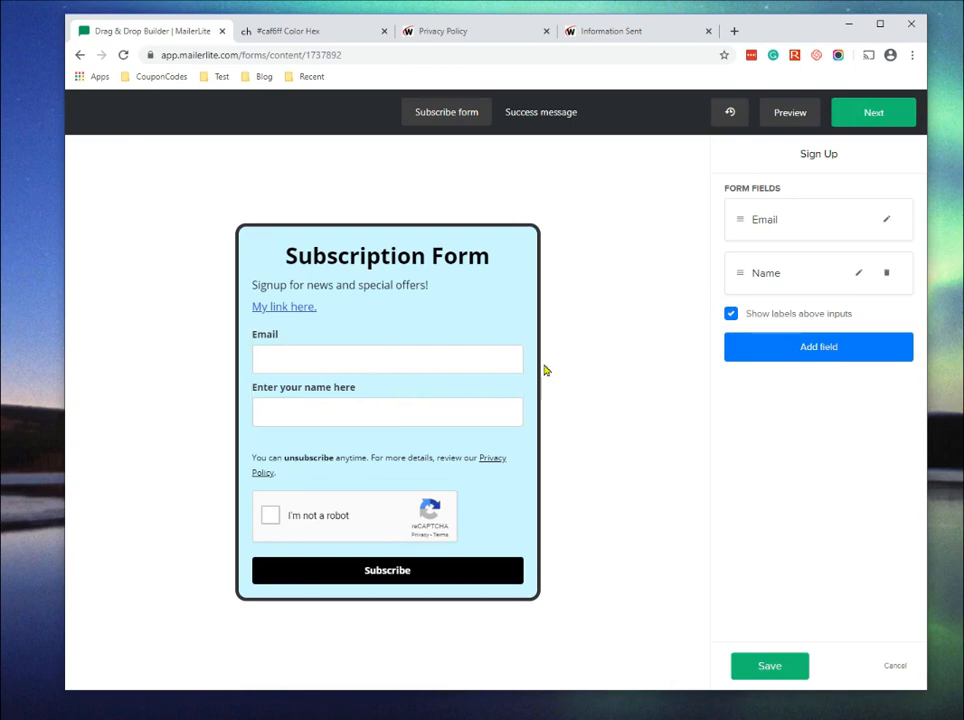
pyautogui.click(730, 315)
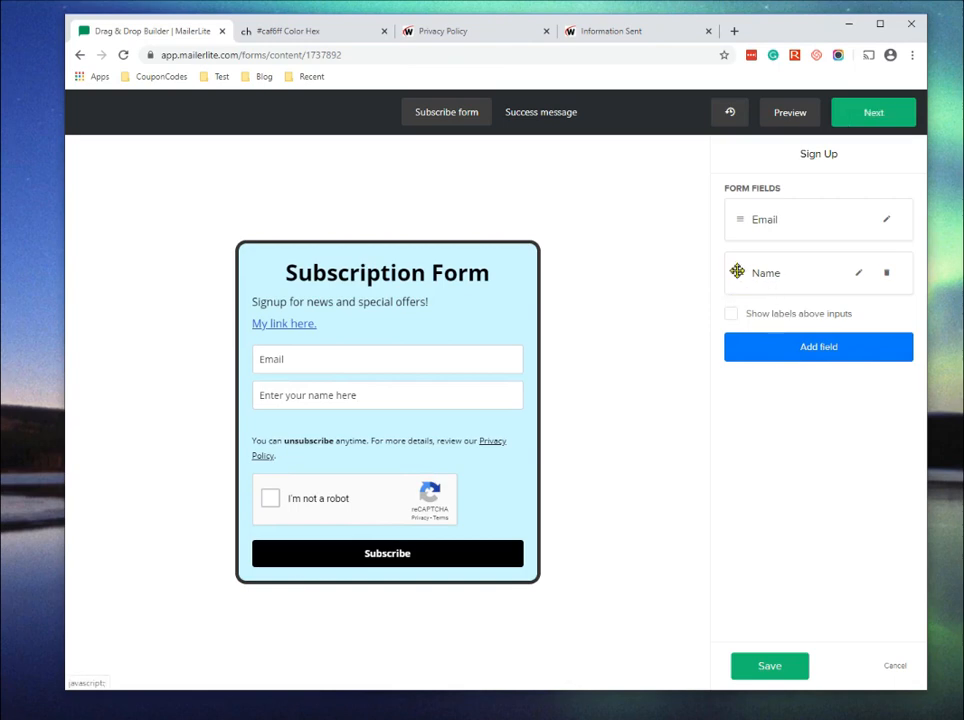
pyautogui.moveTo(738, 272); pyautogui.dragTo(742, 202)
pyautogui.moveTo(741, 273); pyautogui.dragTo(745, 215)
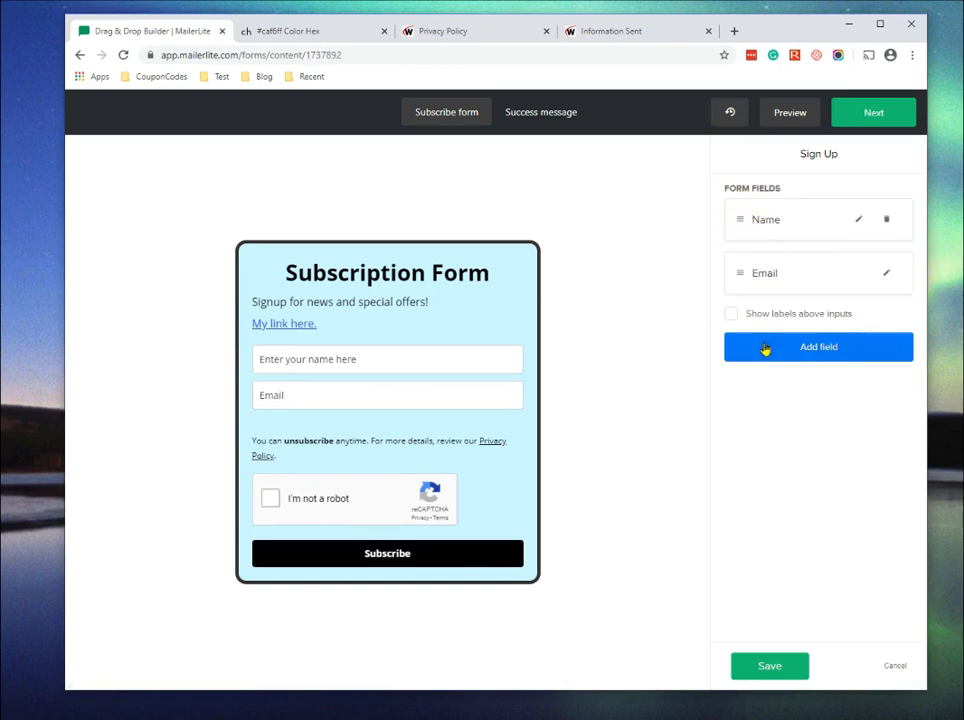
pyautogui.click(783, 664)
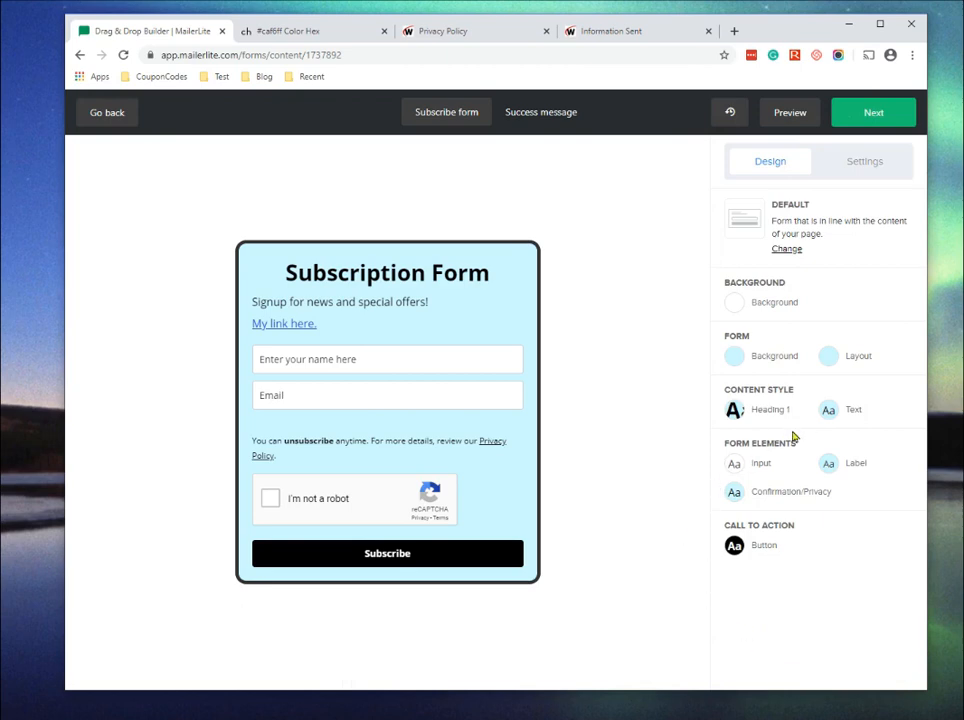
# Set the form input fields' background color to the light gray #f0f0f0
pyautogui.click(736, 466)
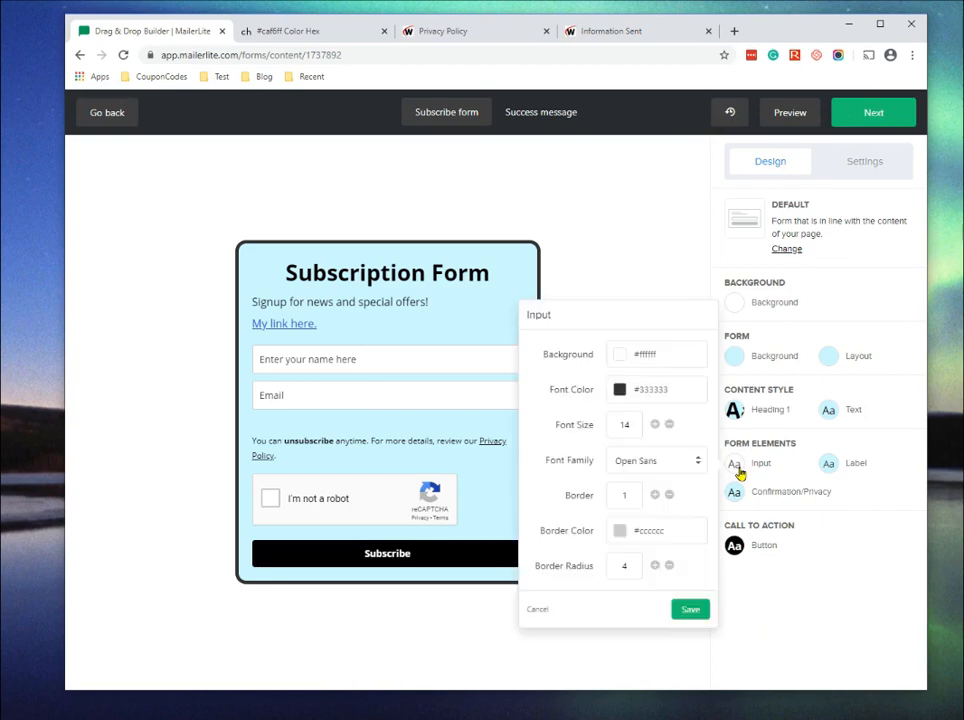
pyautogui.click(669, 358)
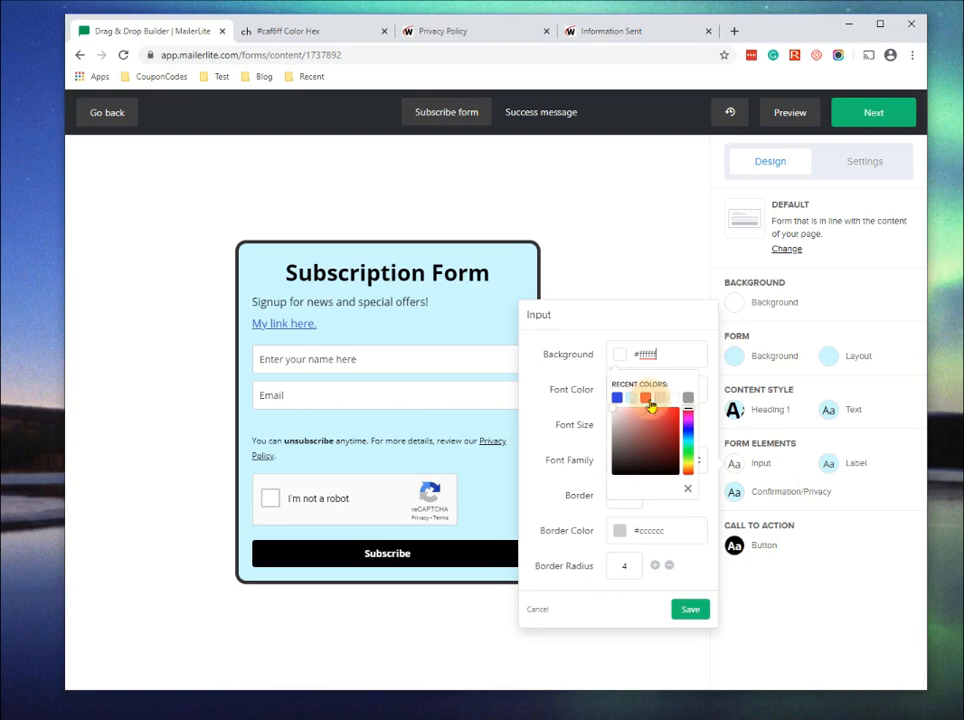
pyautogui.click(645, 398)
pyautogui.click(659, 399)
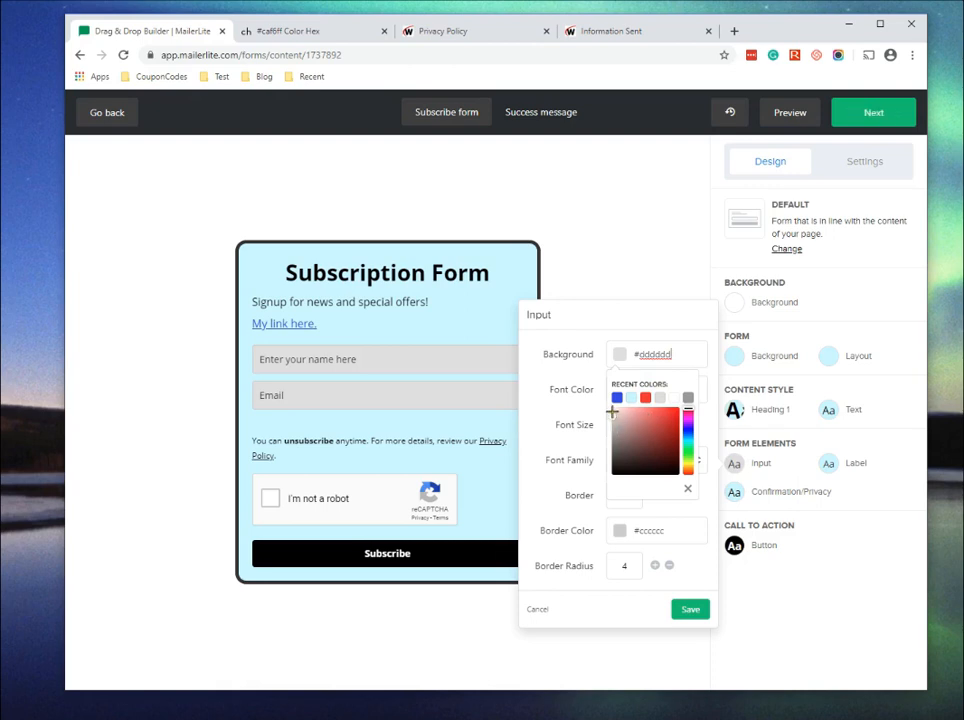
pyautogui.click(612, 411)
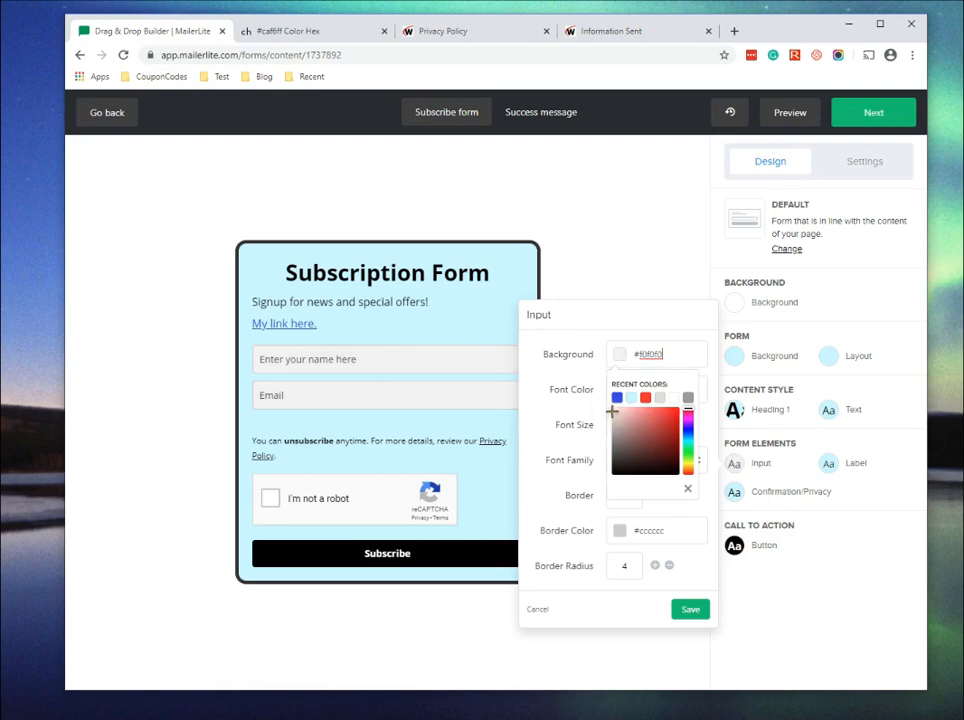
pyautogui.click(615, 331)
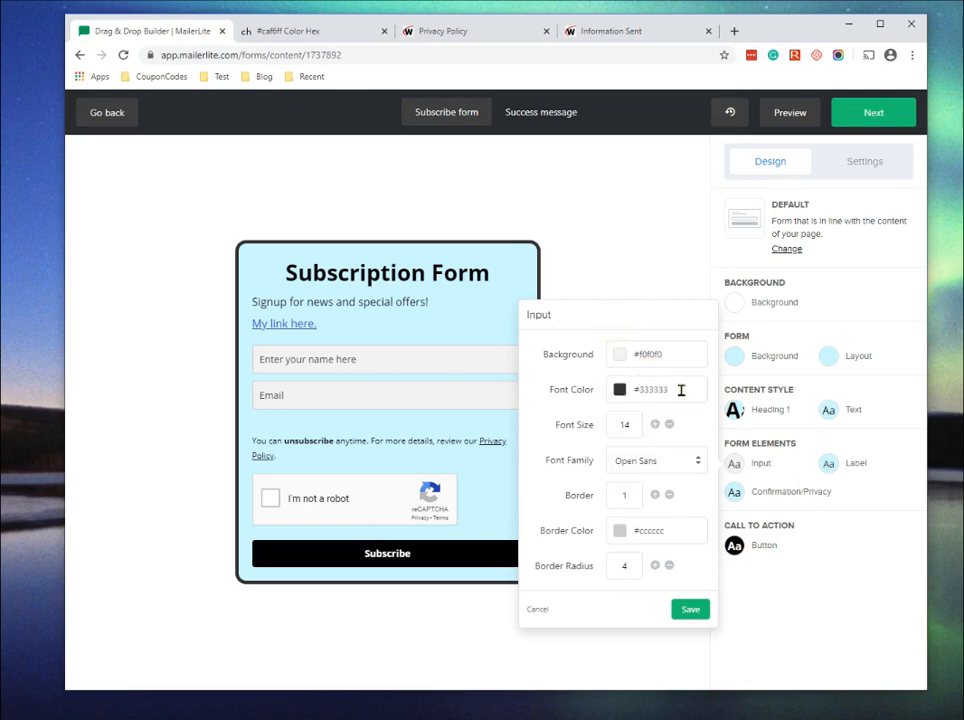
# Set the input fields' font size to 12 and border to 3, check their font and border color choices, and save the style
pyautogui.click(681, 390)
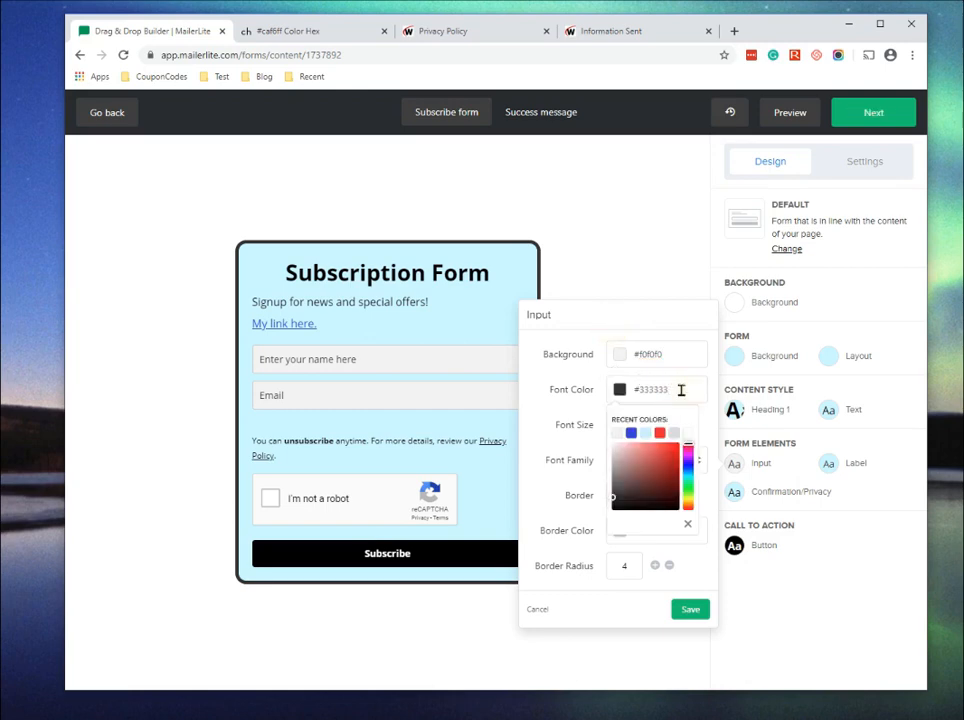
pyautogui.click(591, 329)
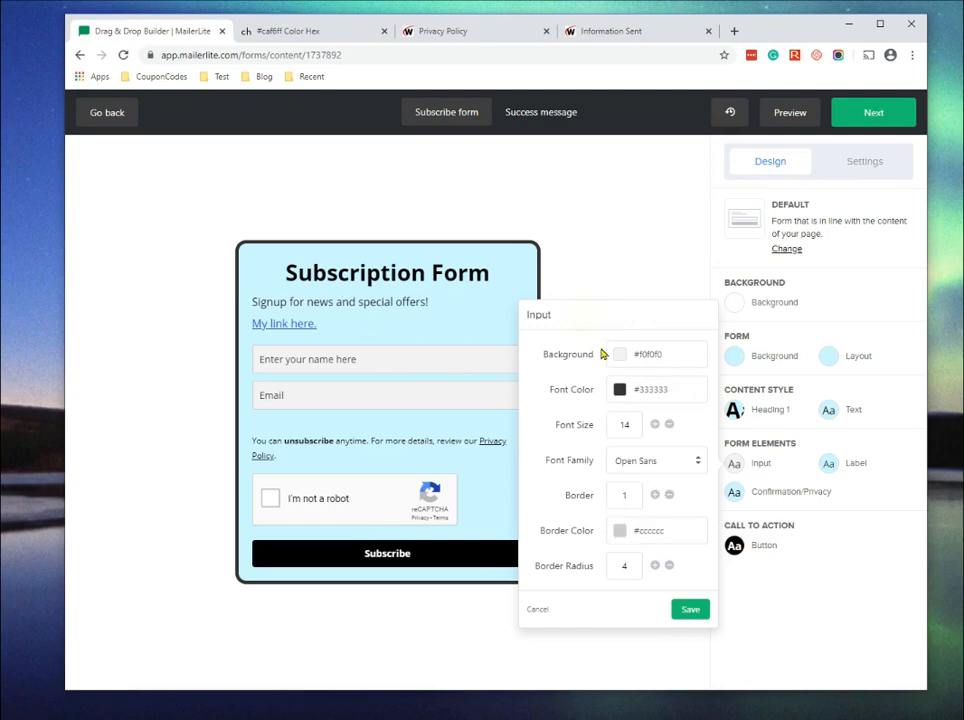
pyautogui.click(669, 425)
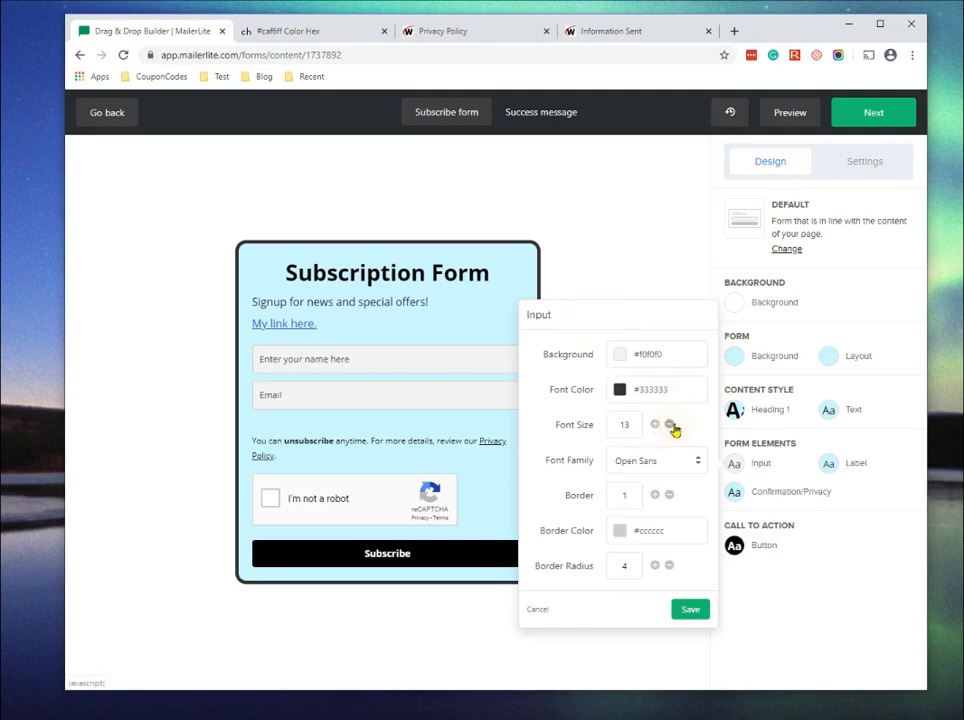
pyautogui.click(670, 425)
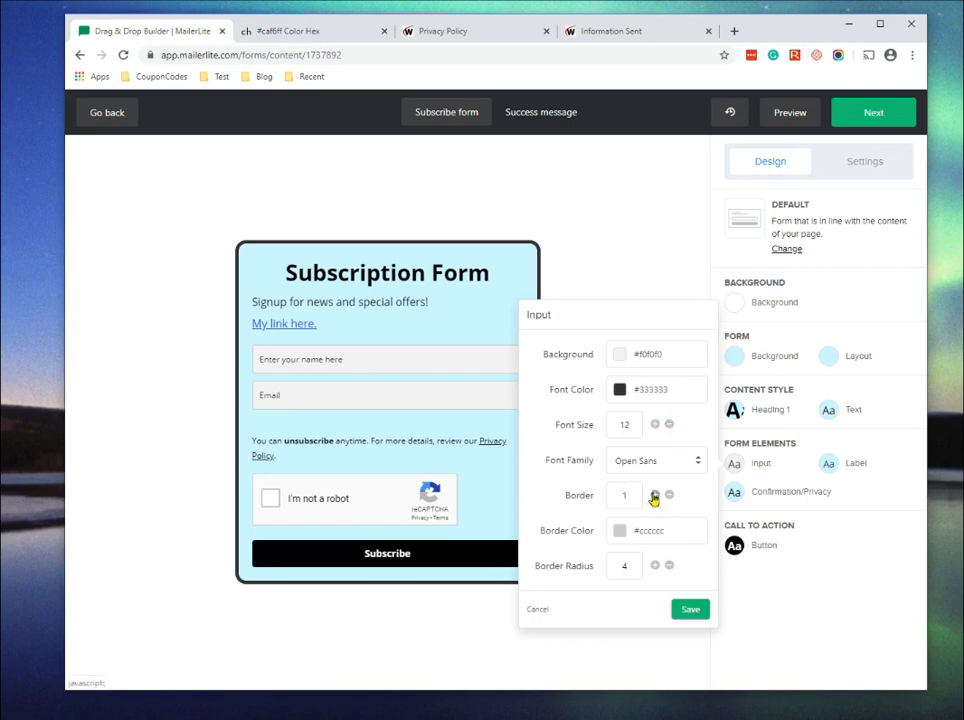
pyautogui.click(654, 495)
pyautogui.click(654, 495)
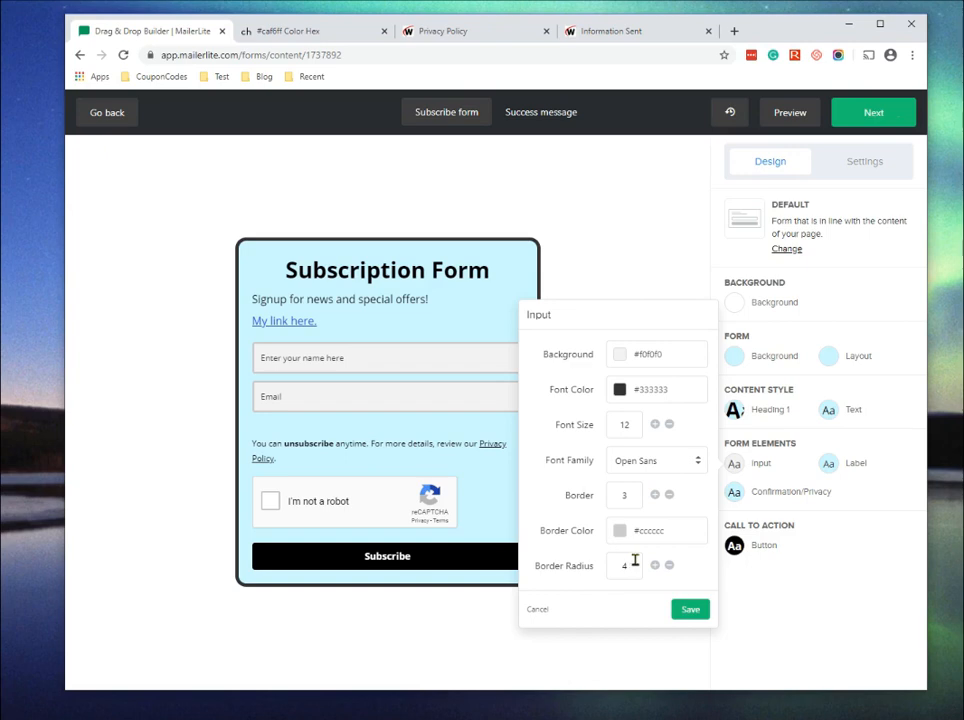
pyautogui.click(672, 526)
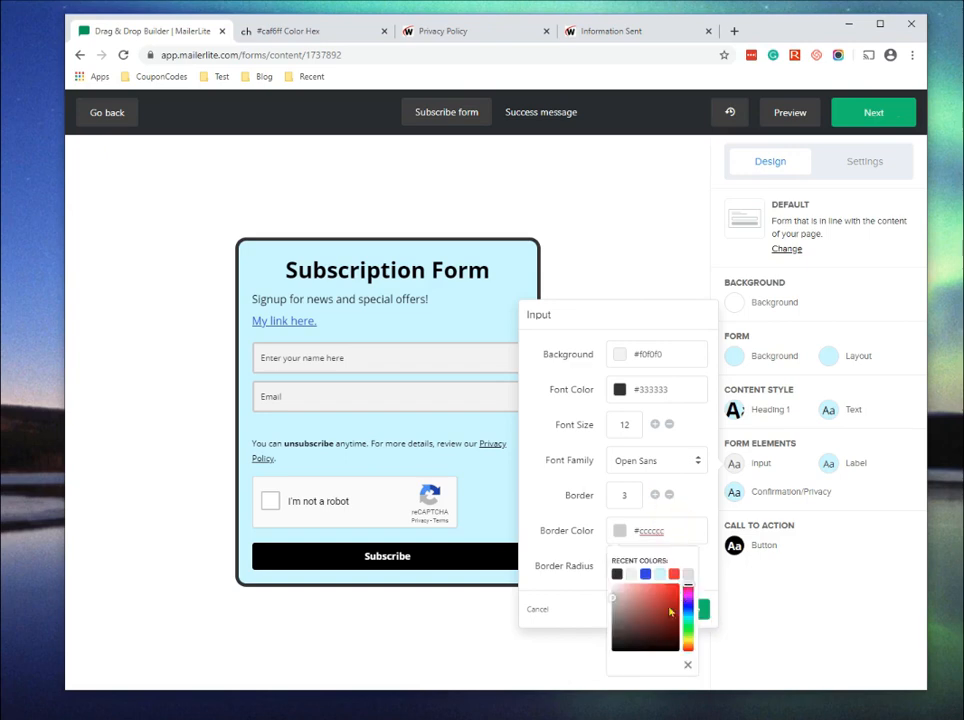
pyautogui.click(568, 605)
pyautogui.click(684, 613)
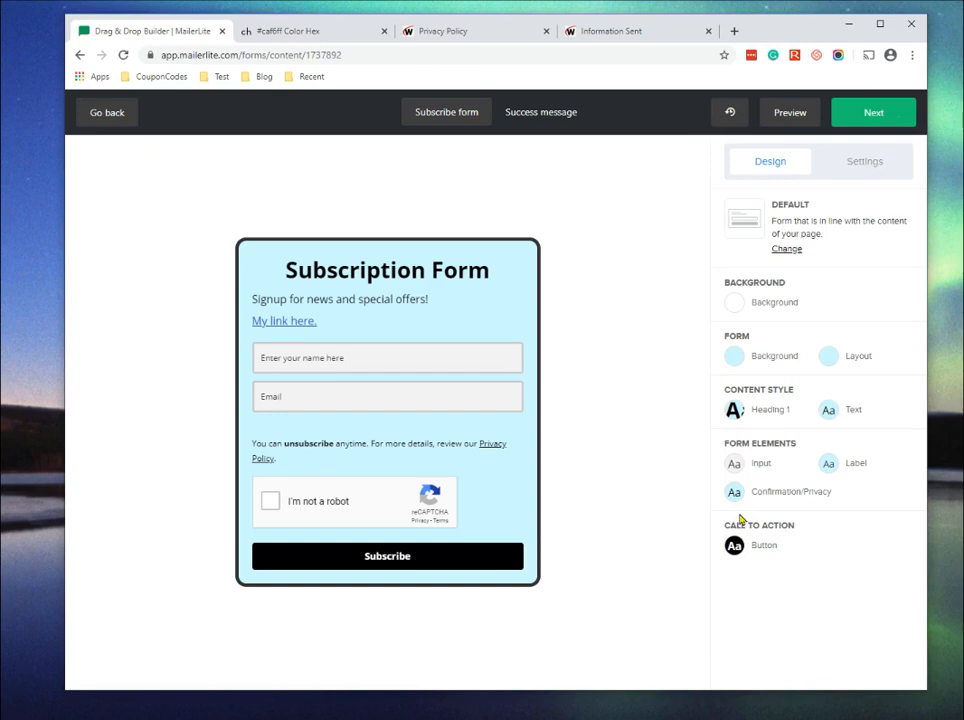
# Check the label style options without saving, and try a font size of 14 for the confirmation/privacy text
pyautogui.click(824, 465)
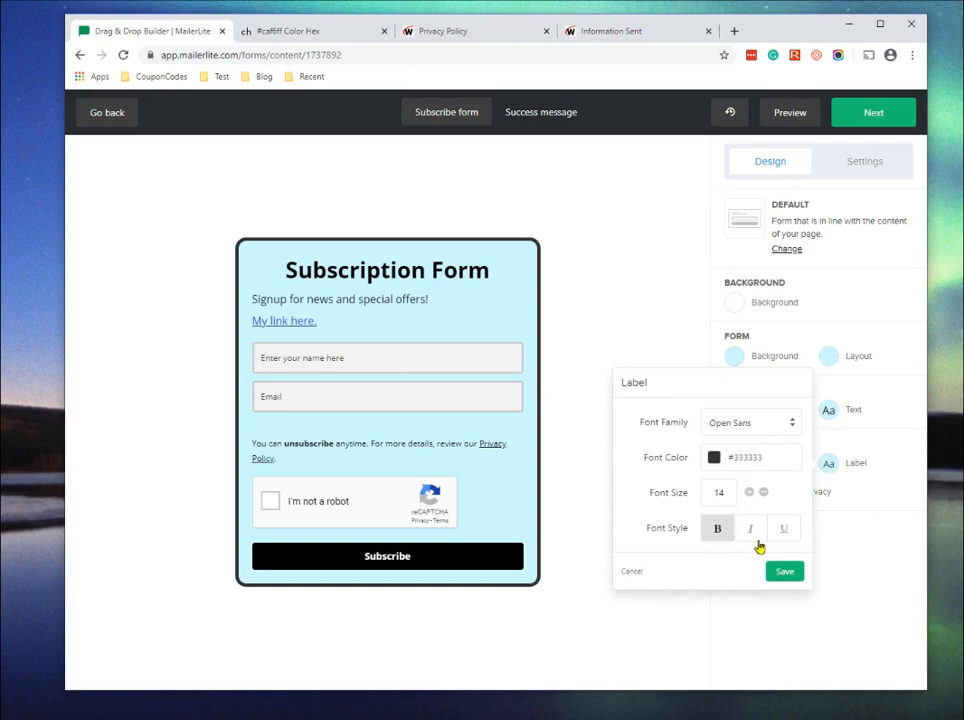
pyautogui.click(632, 574)
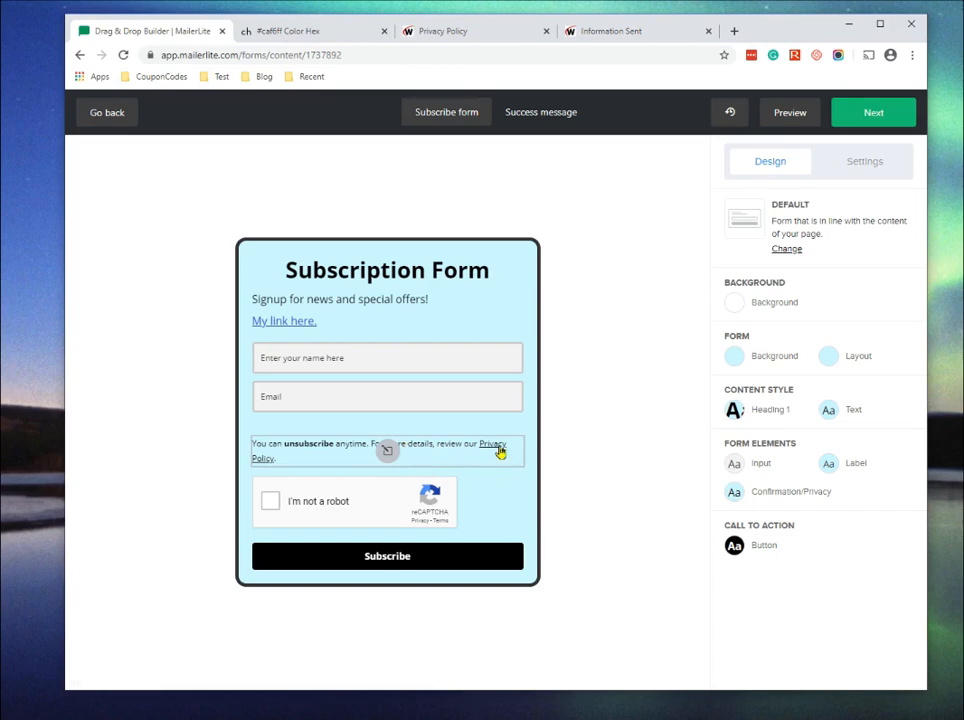
pyautogui.click(733, 493)
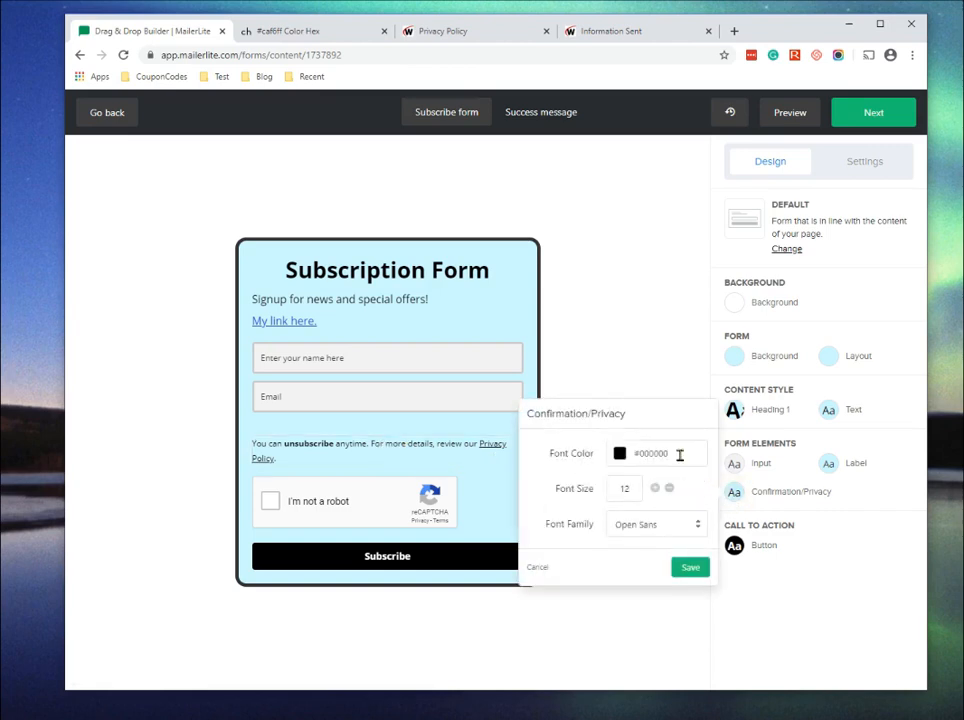
pyautogui.click(678, 455)
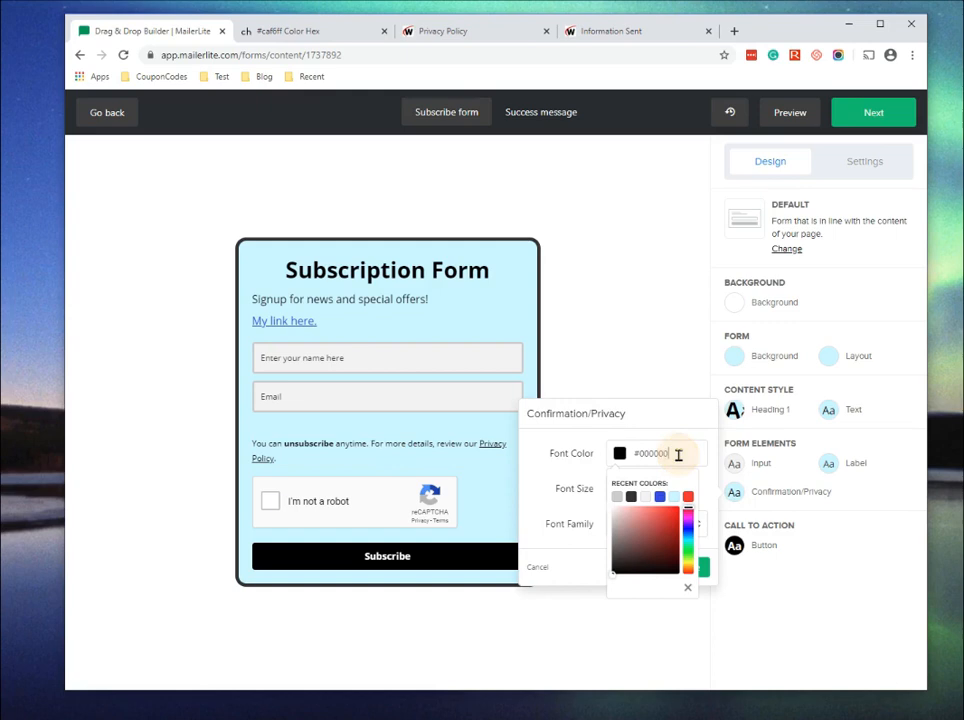
pyautogui.click(626, 416)
pyautogui.click(656, 488)
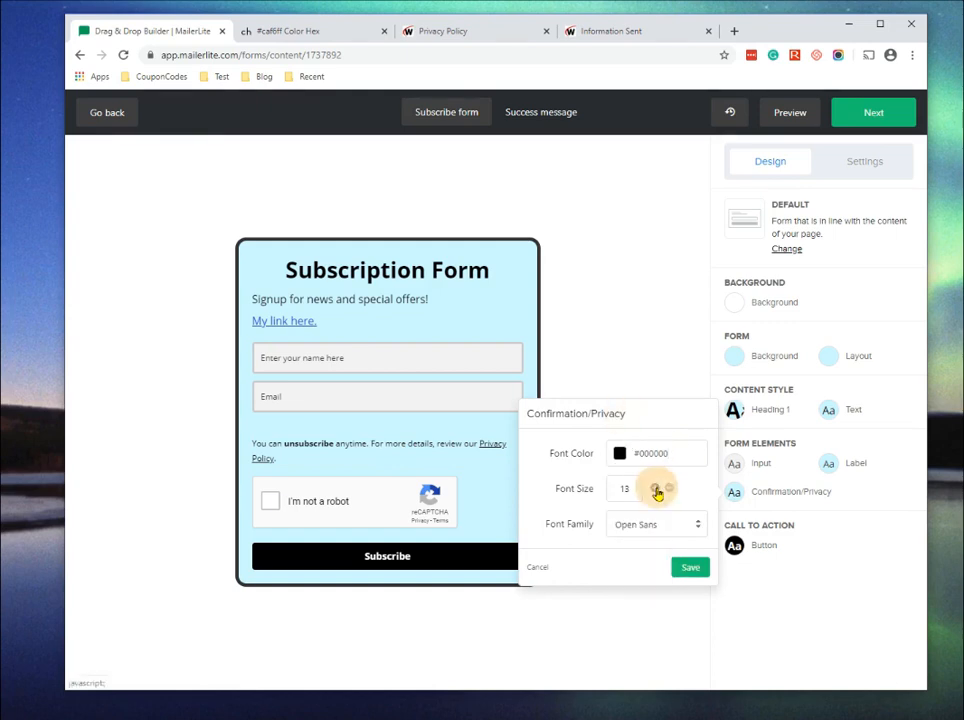
pyautogui.click(656, 489)
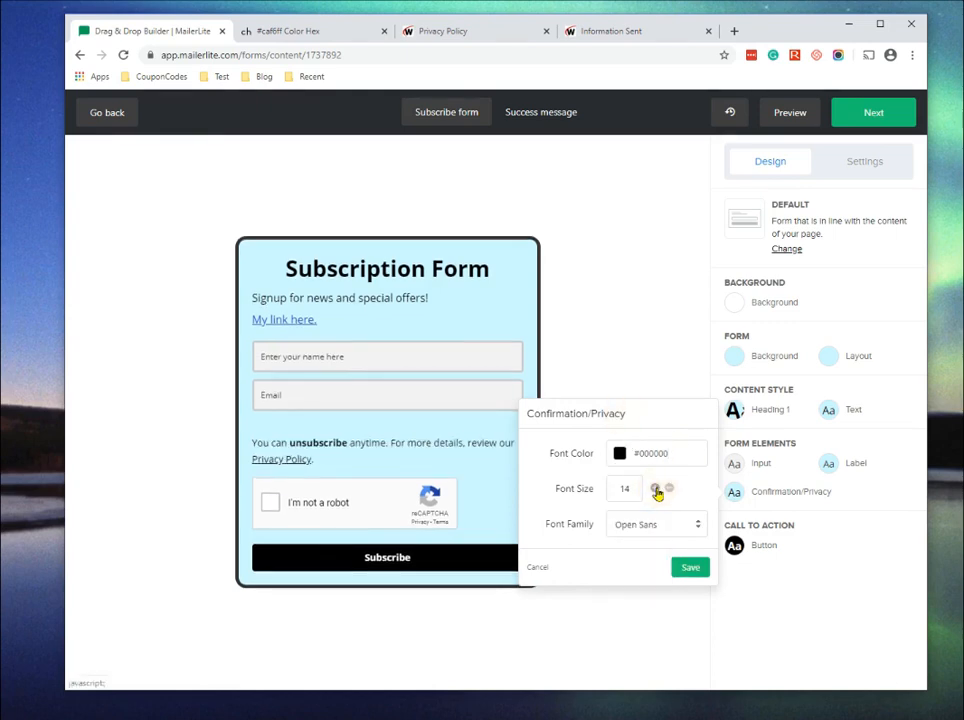
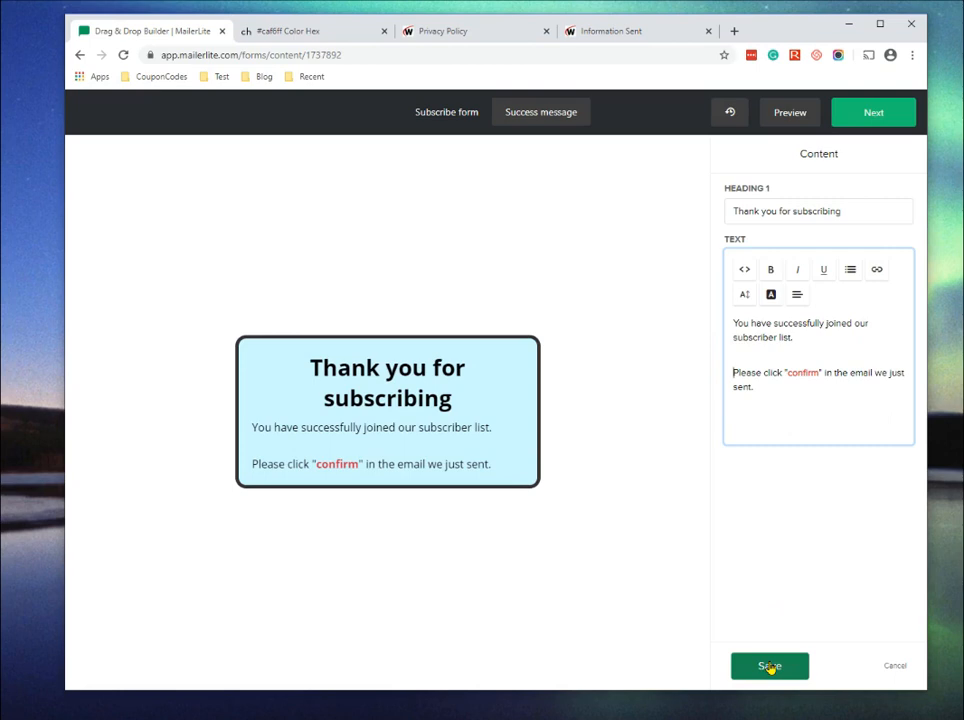
# Save the success message content, and finish the form design to preview the completed FM Demo form
pyautogui.click(770, 667)
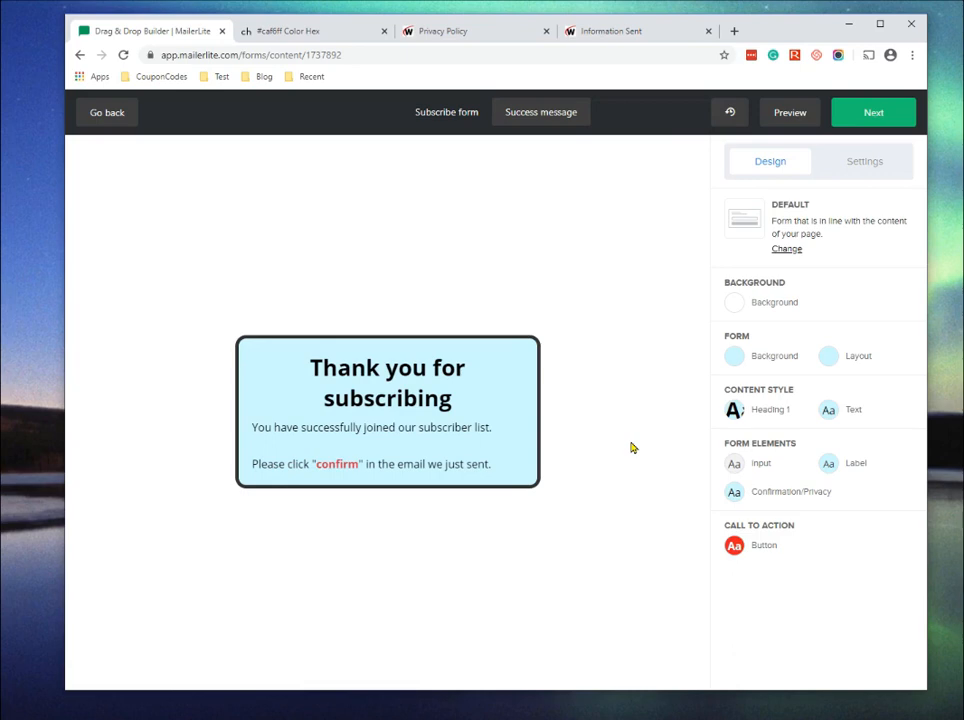
pyautogui.click(873, 114)
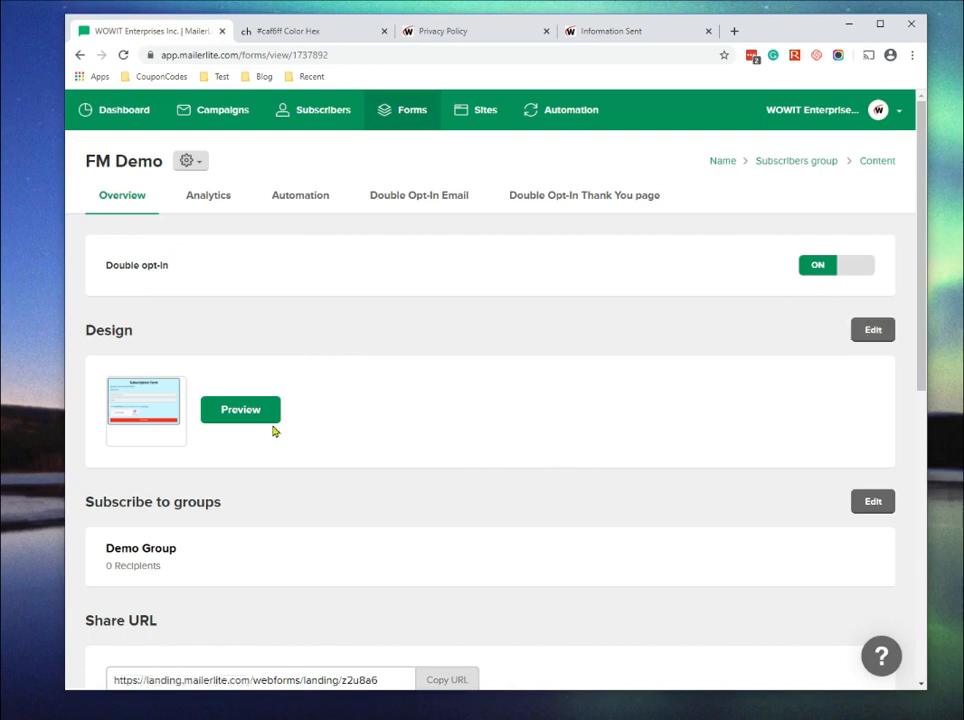
pyautogui.click(245, 412)
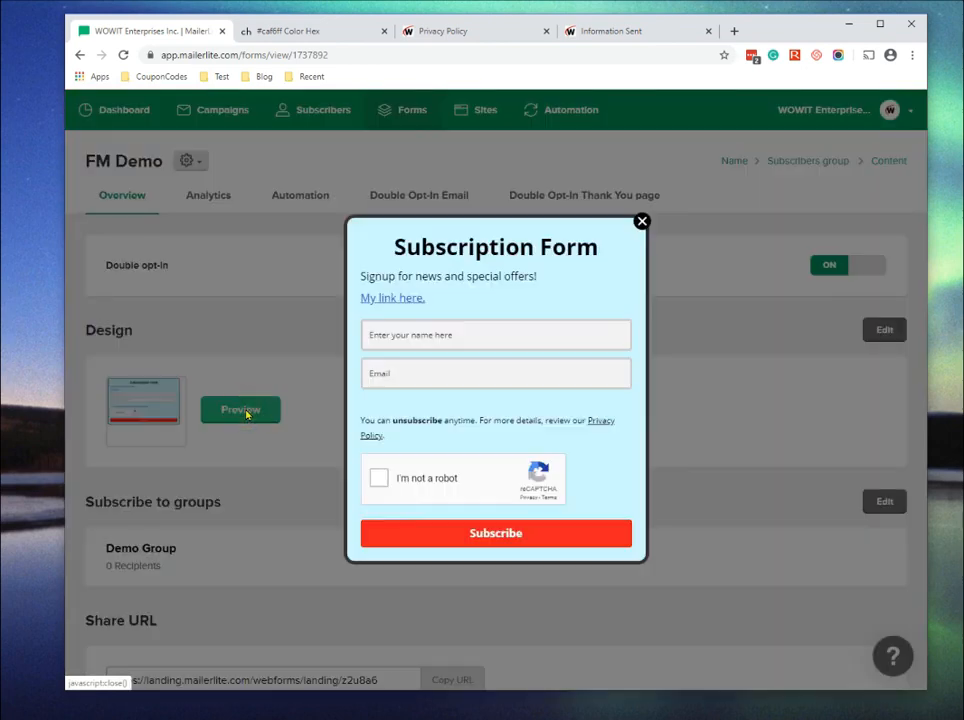
pyautogui.click(642, 222)
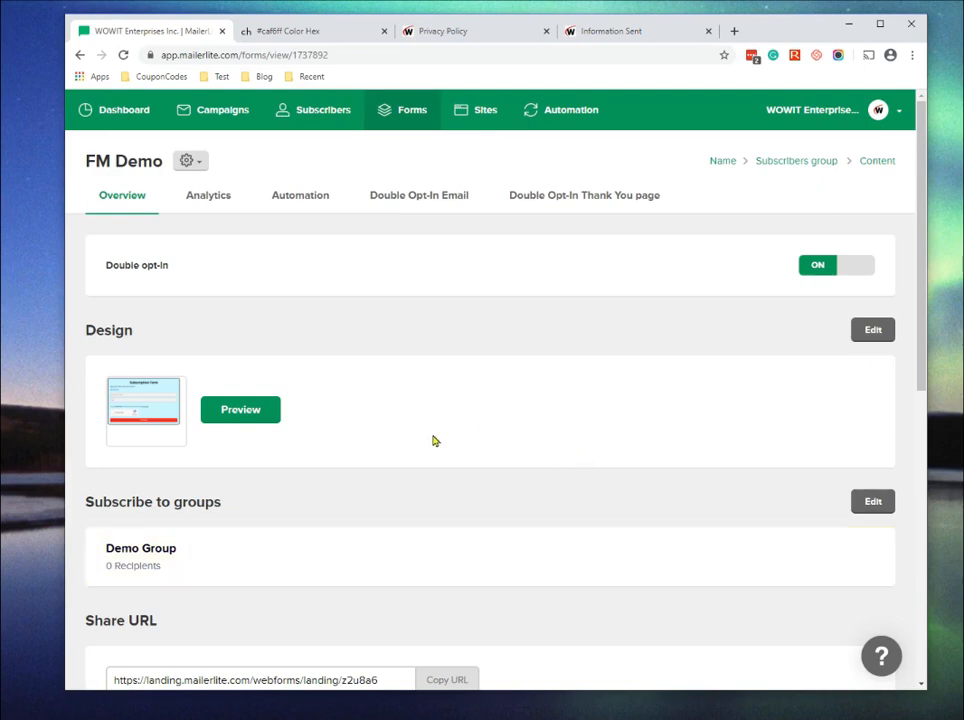
# Copy the form's share URL and open it in a new browser tab to view the live form
pyautogui.scroll(-1, 432, 441)
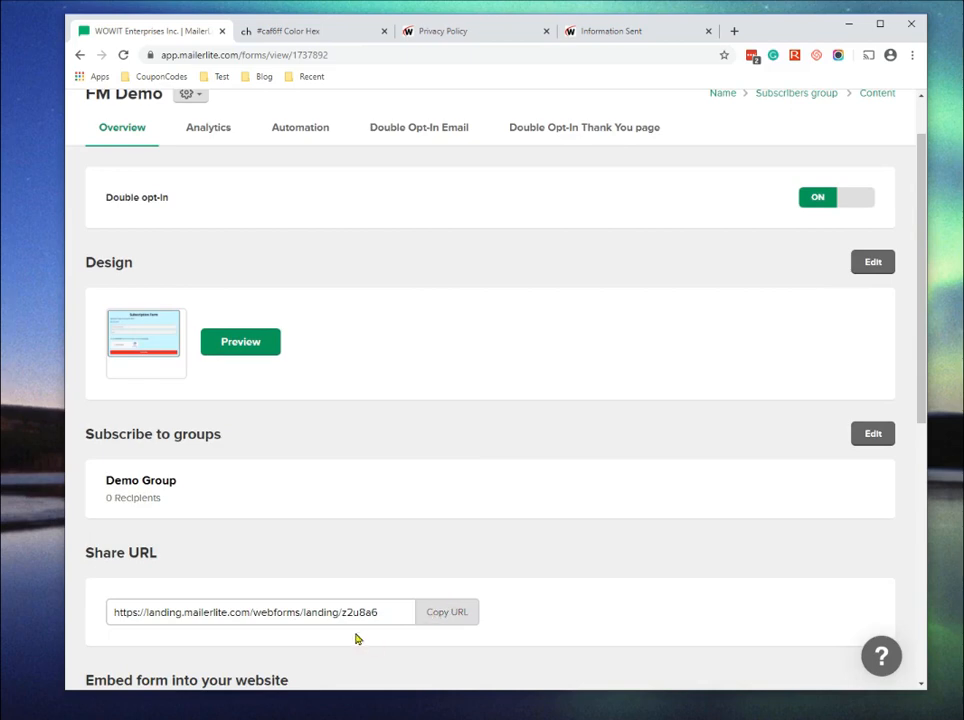
pyautogui.click(449, 616)
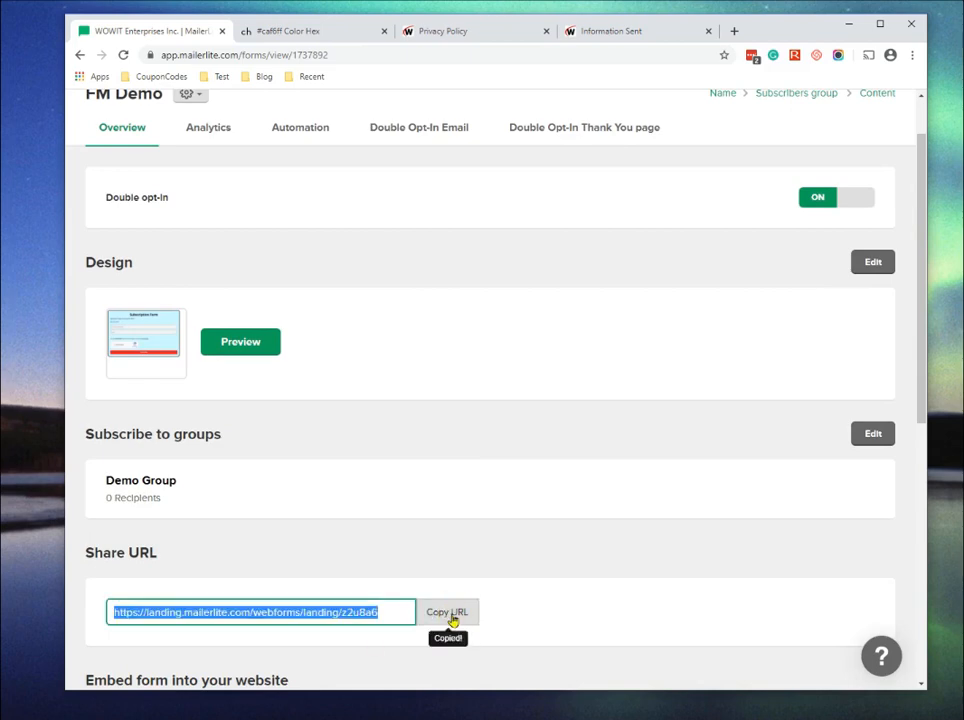
pyautogui.click(734, 31)
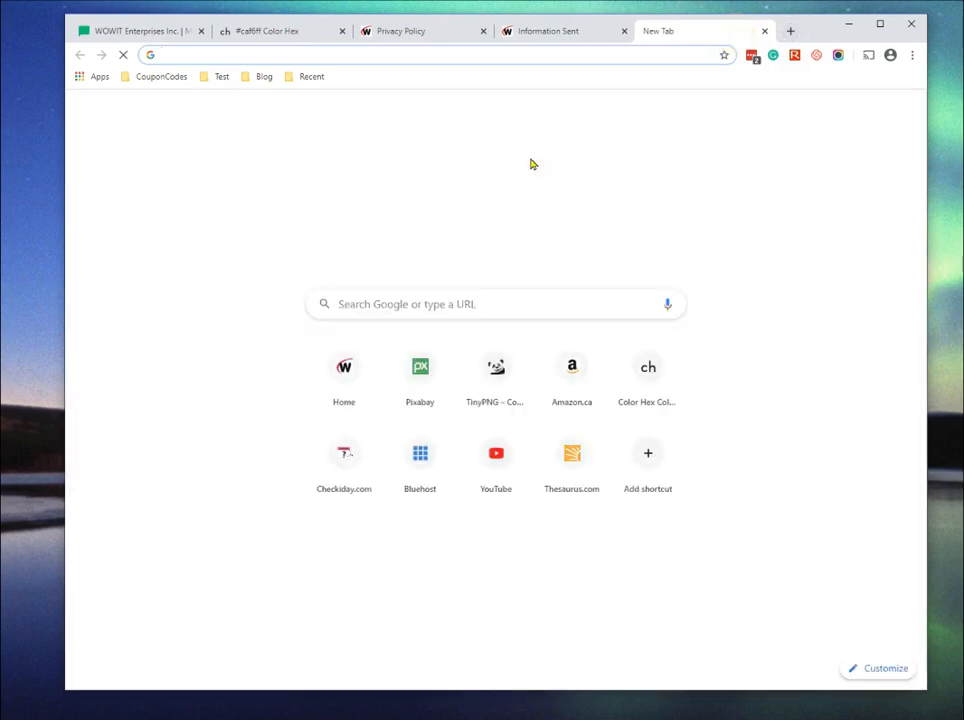
pyautogui.hotkey('ctrl', 'v')
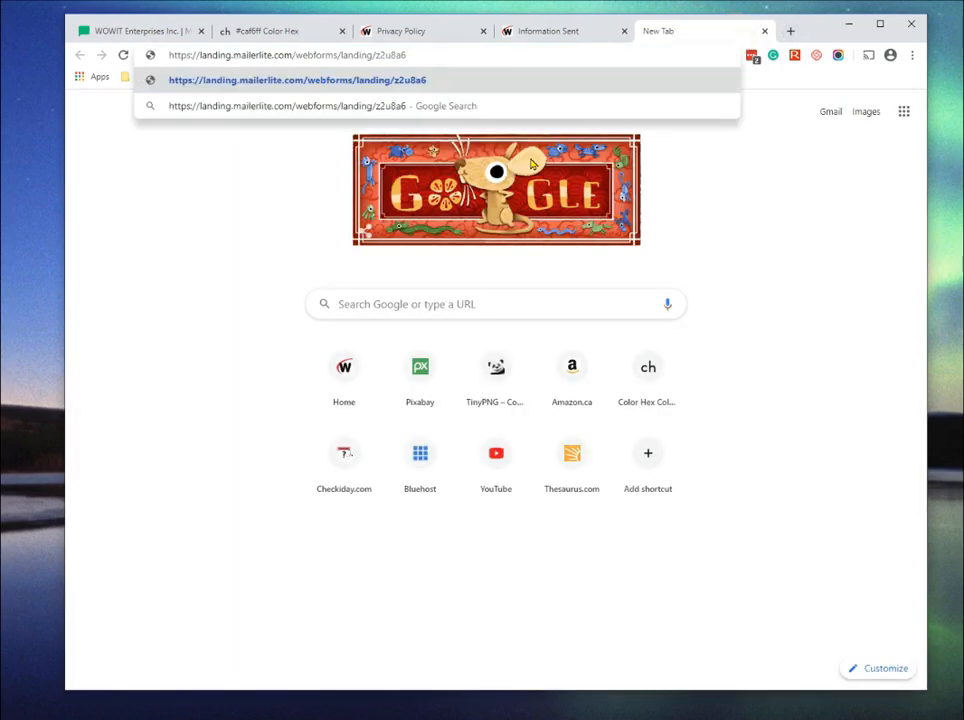
pyautogui.press('Return')
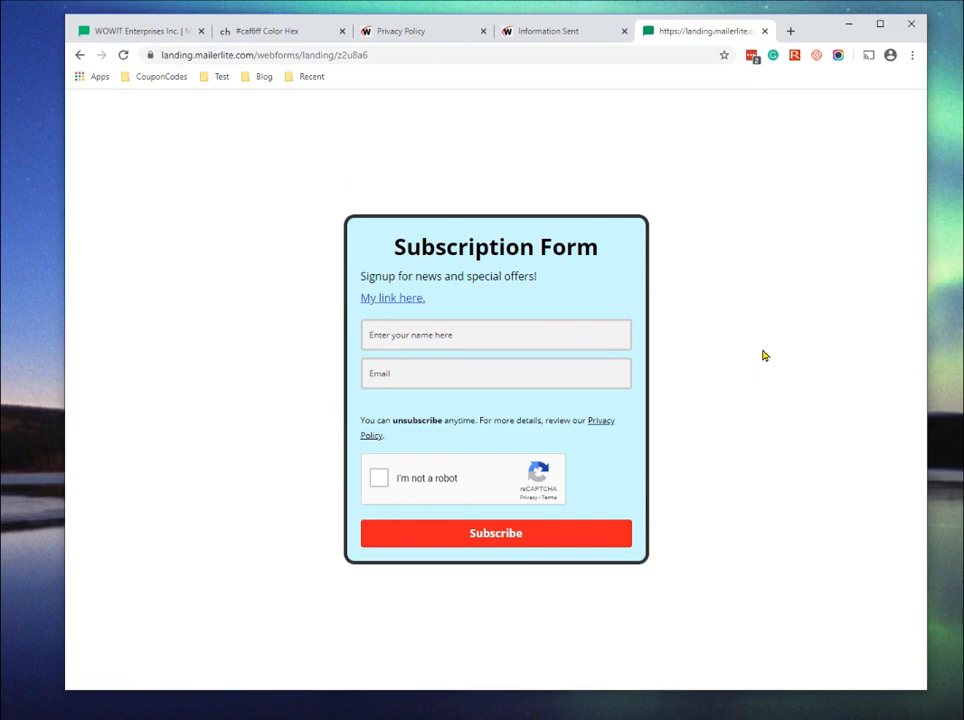
# Return to the FM Demo form's settings and check the double opt-in email's subject and sender options without saving
pyautogui.click(146, 34)
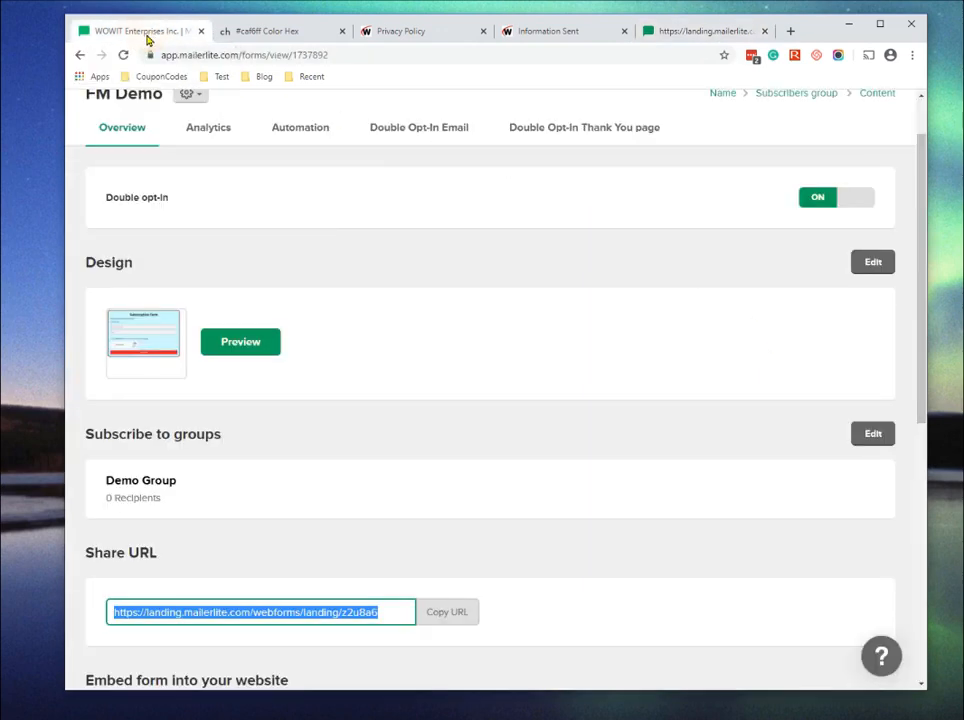
pyautogui.scroll(1, 528, 352)
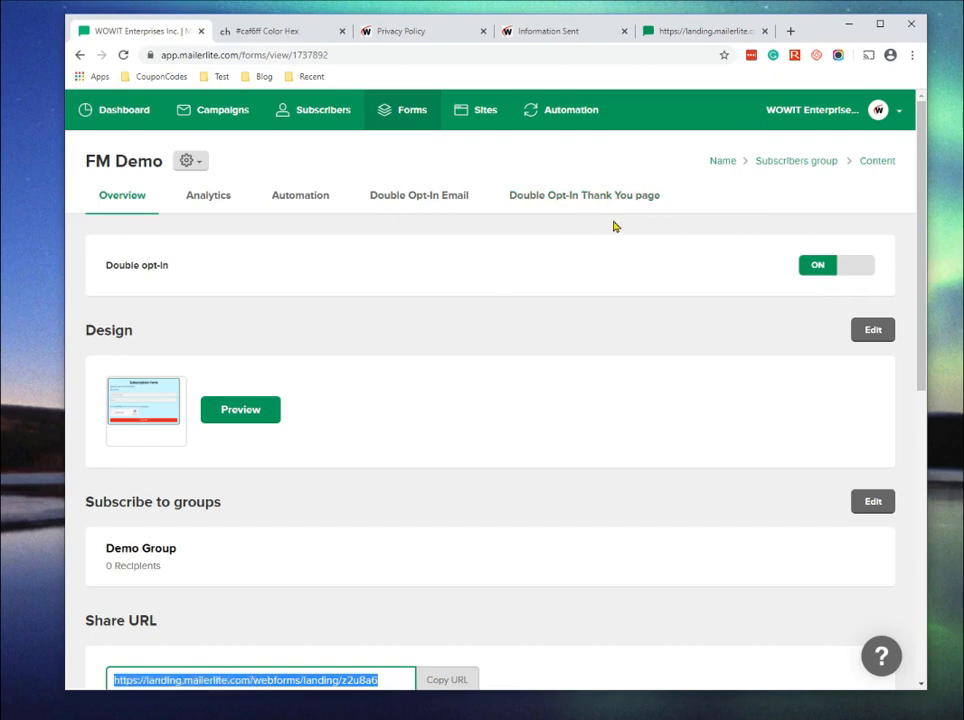
pyautogui.click(407, 197)
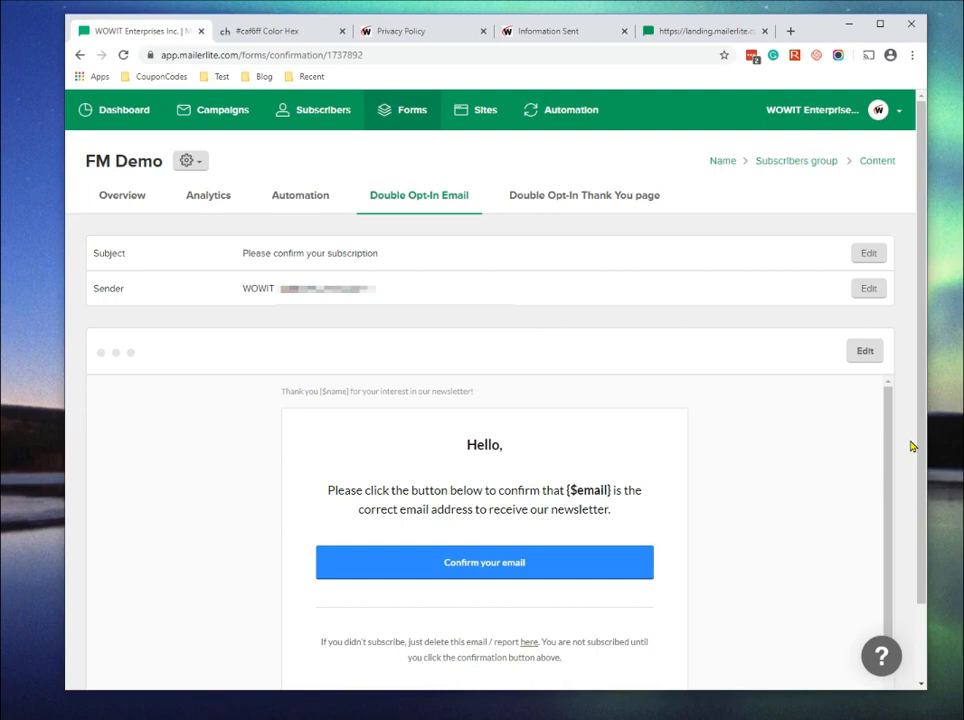
pyautogui.click(862, 256)
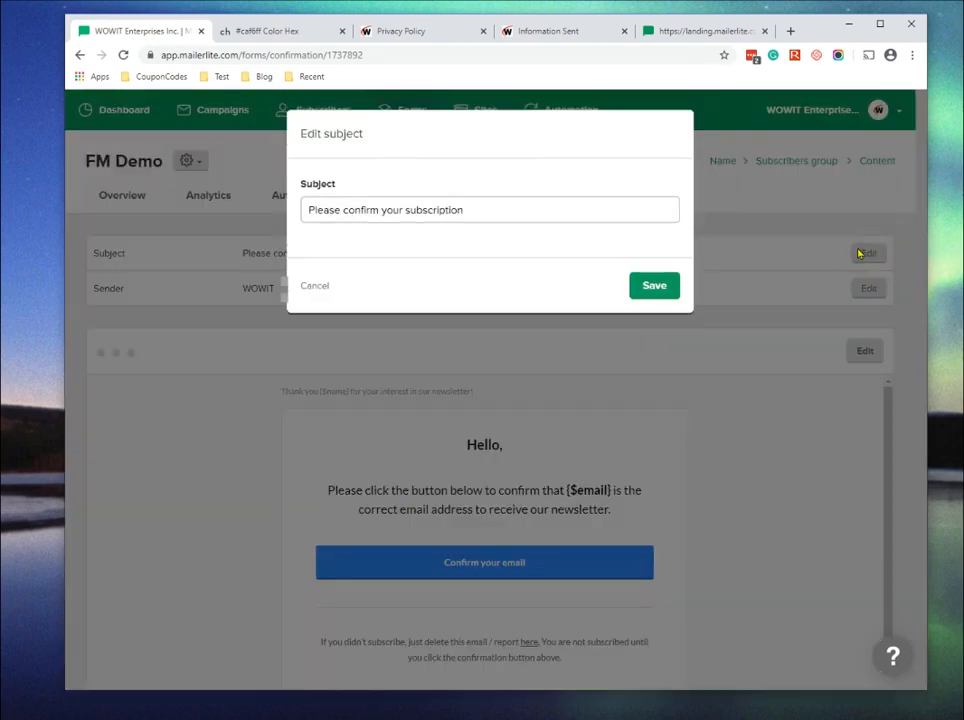
pyautogui.click(314, 288)
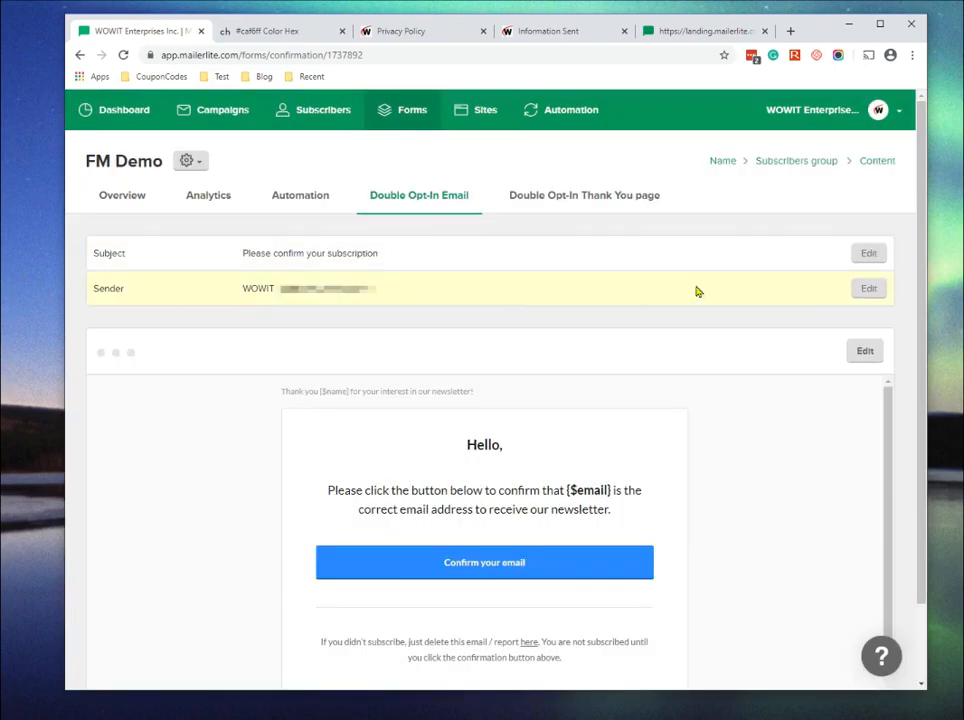
pyautogui.click(867, 292)
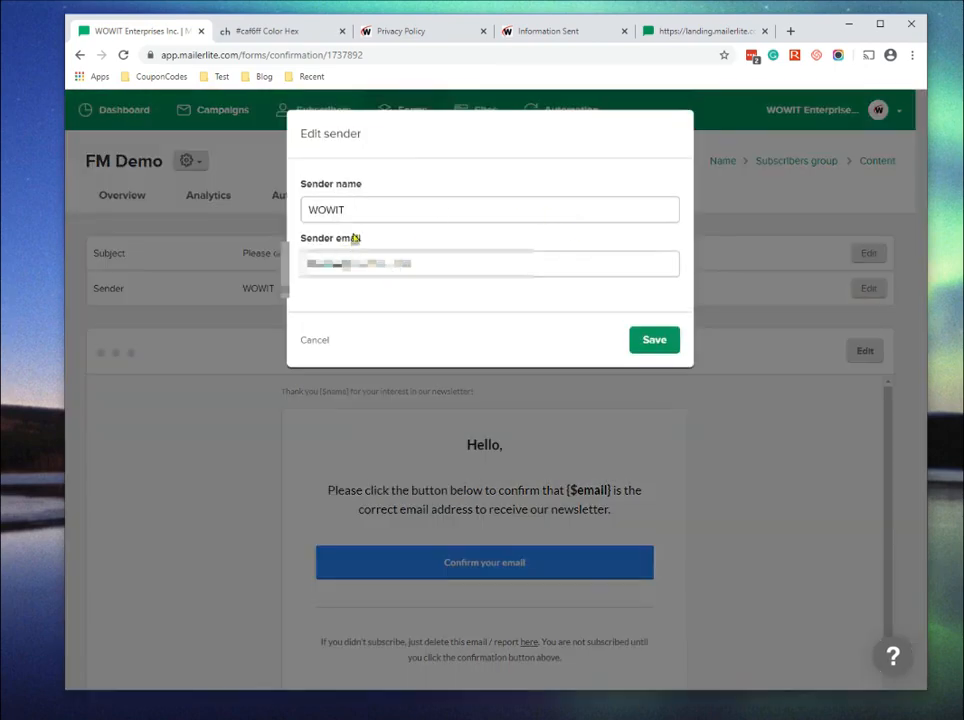
pyautogui.click(319, 342)
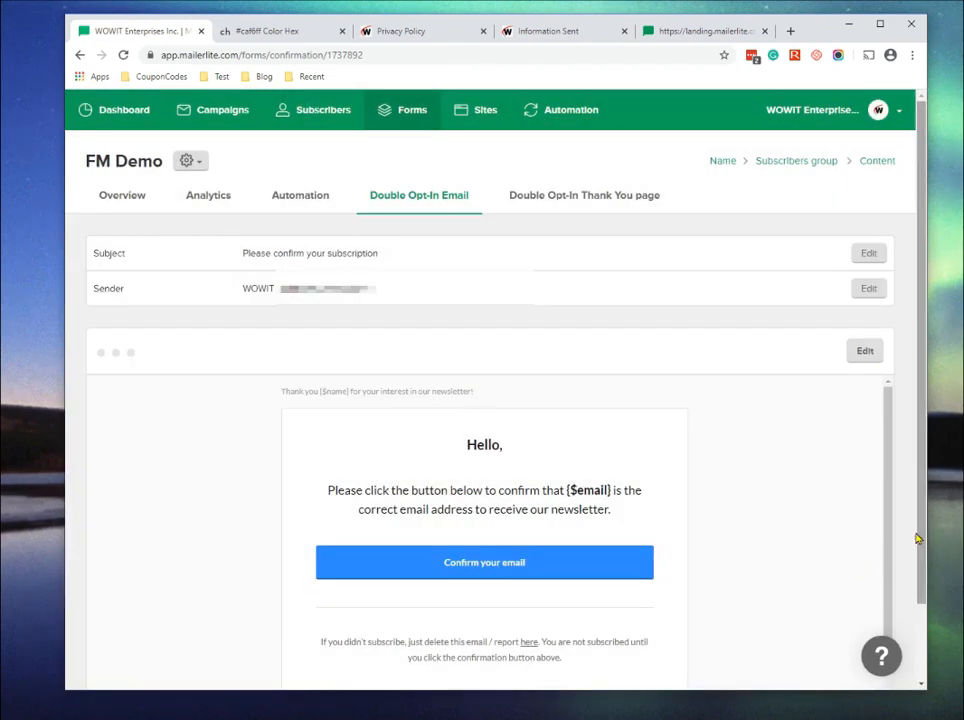
# Open the double opt-in confirmation email for editing and bring up its template settings
pyautogui.scroll(-1, 917, 539)
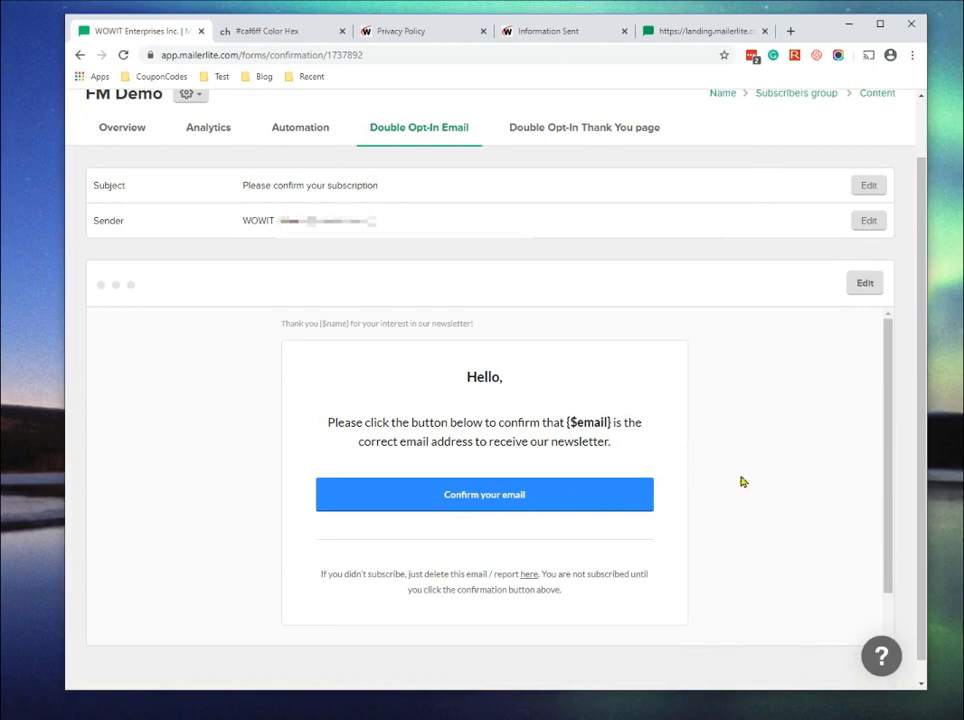
pyautogui.click(865, 285)
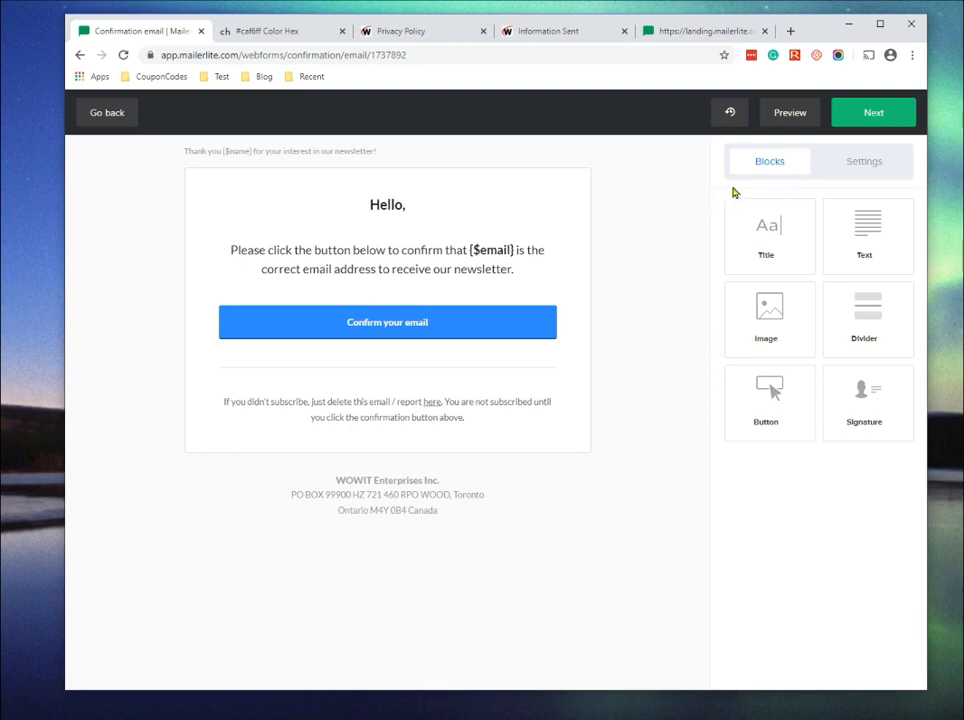
pyautogui.click(871, 175)
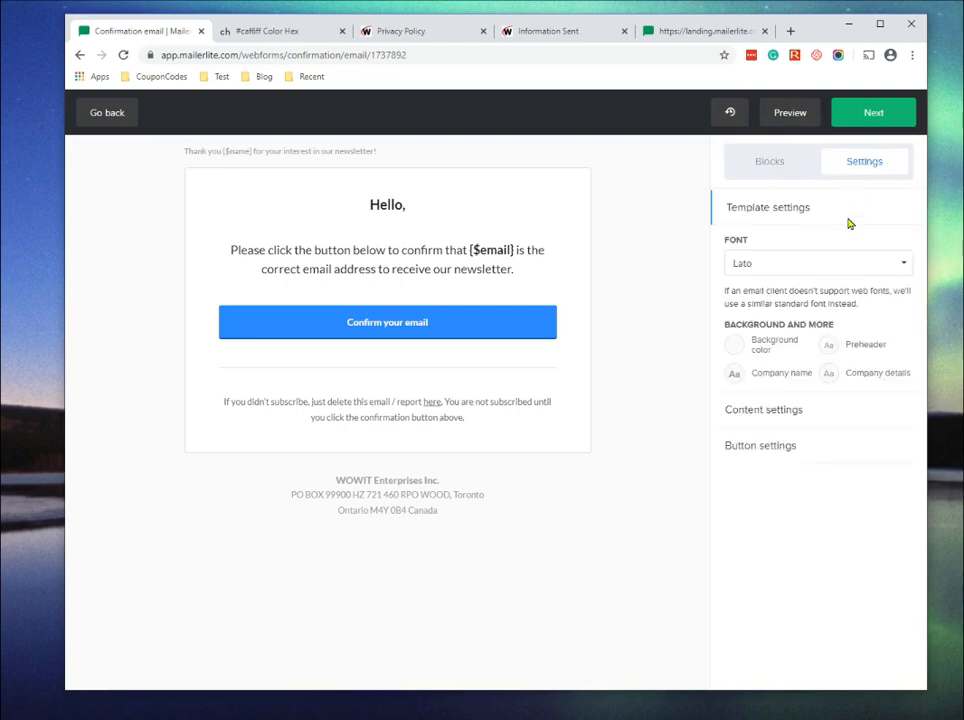
pyautogui.click(790, 210)
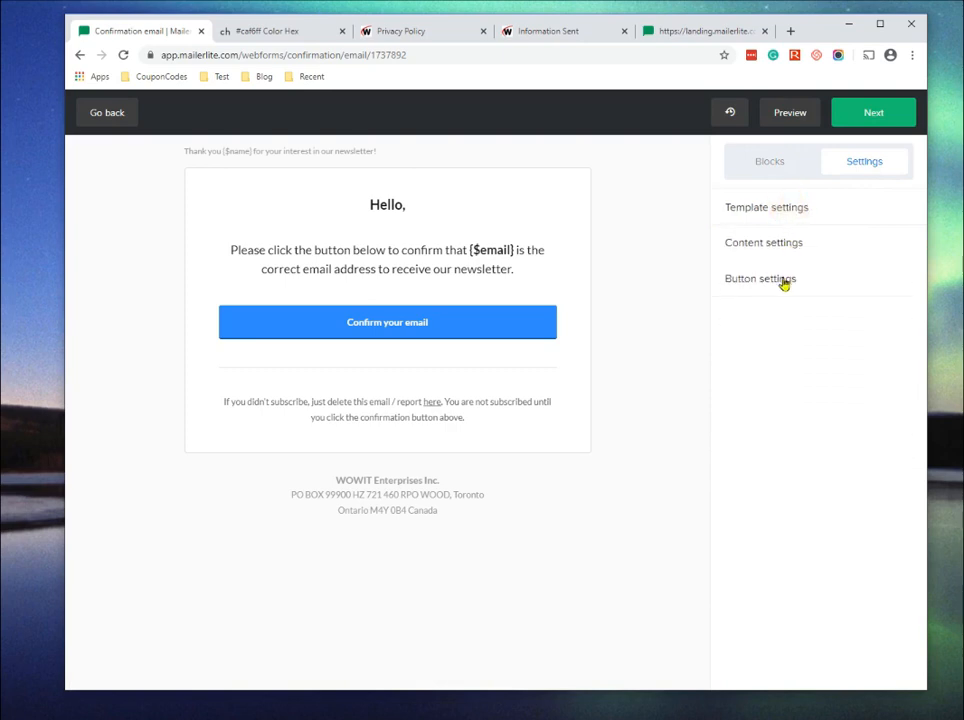
pyautogui.click(797, 215)
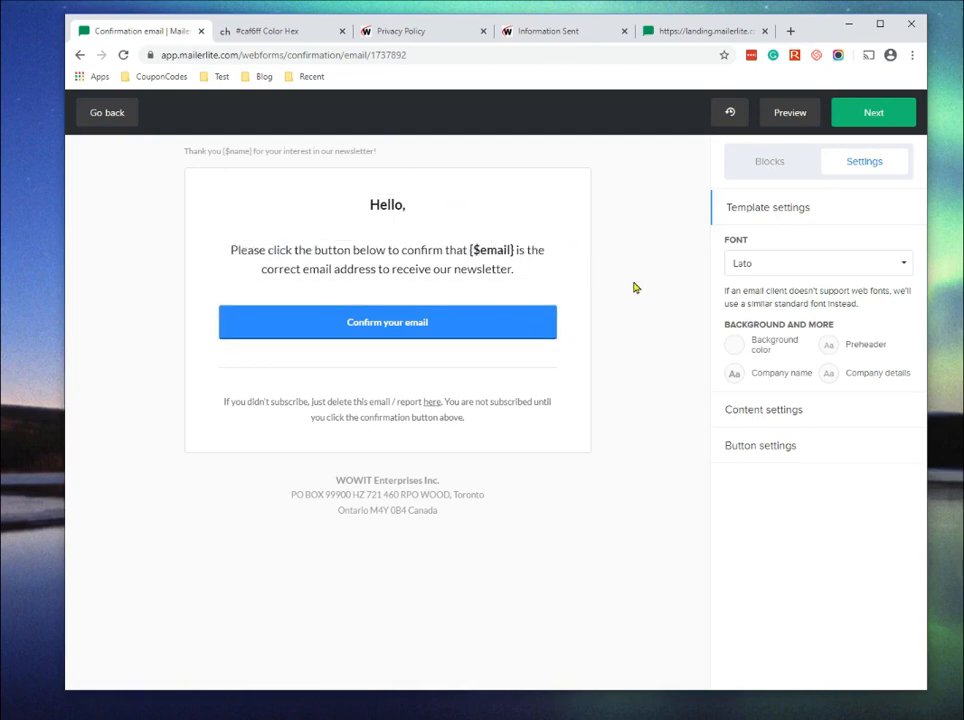
# Check the template's background color, company name and company details style options without saving
pyautogui.click(738, 350)
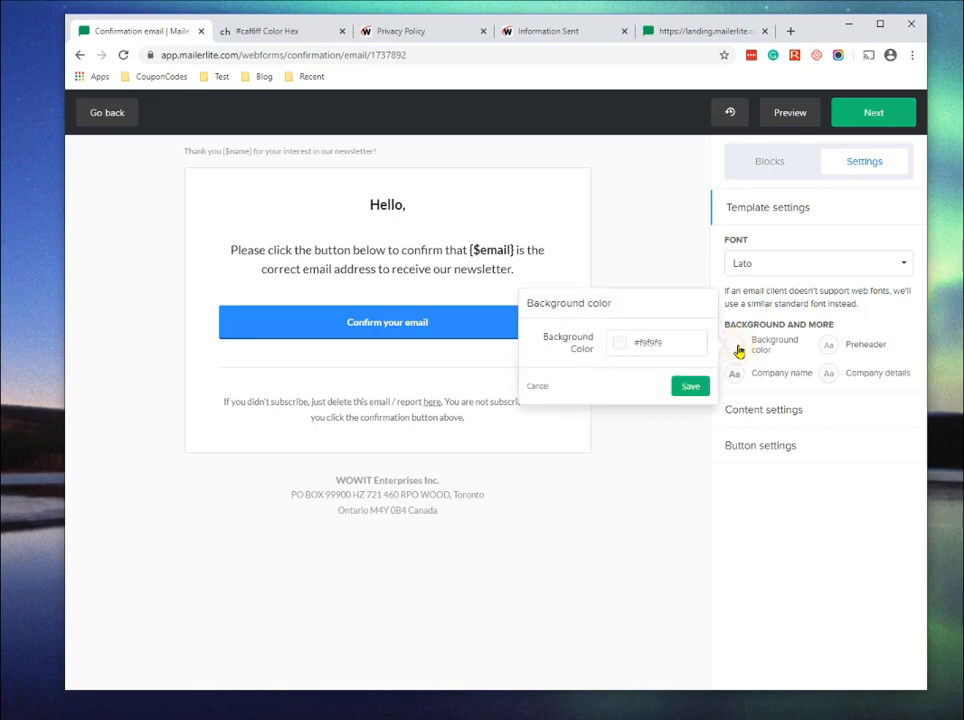
pyautogui.click(529, 385)
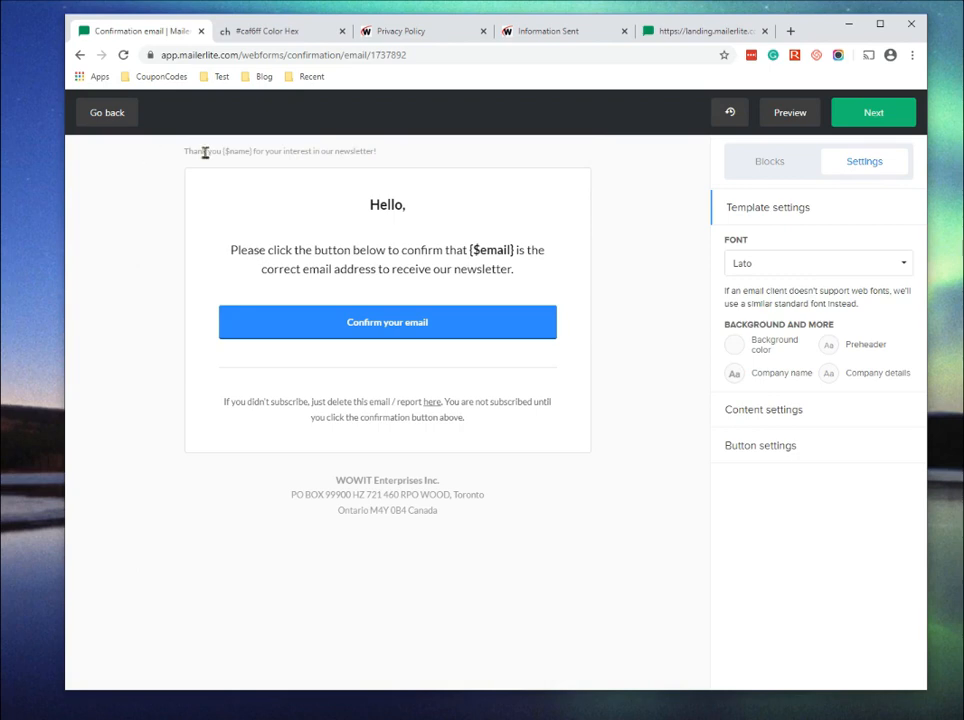
pyautogui.click(741, 372)
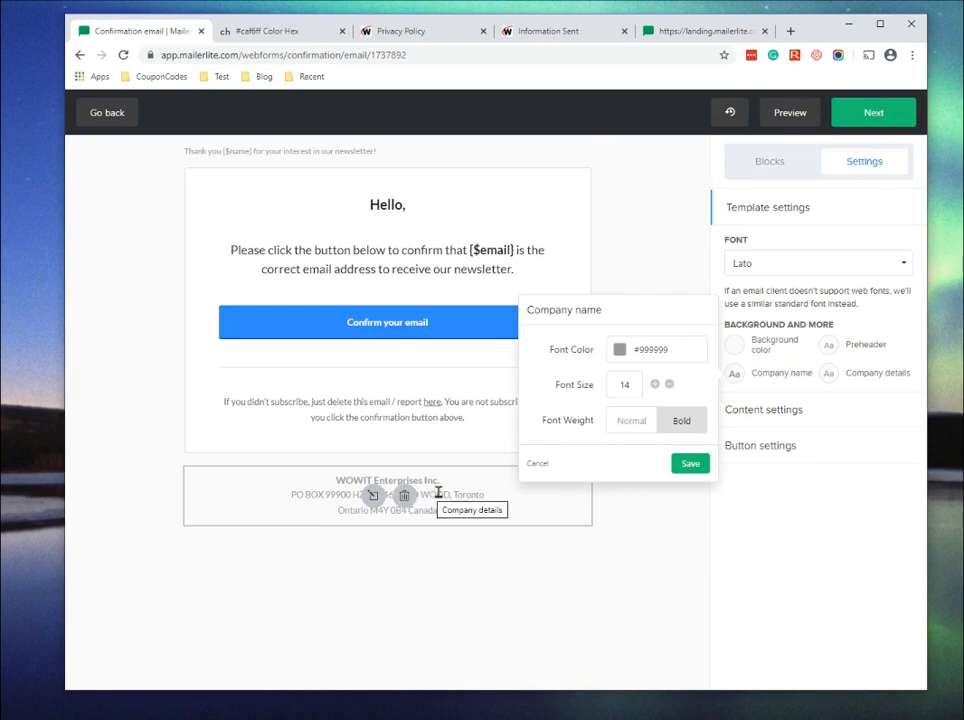
pyautogui.click(538, 466)
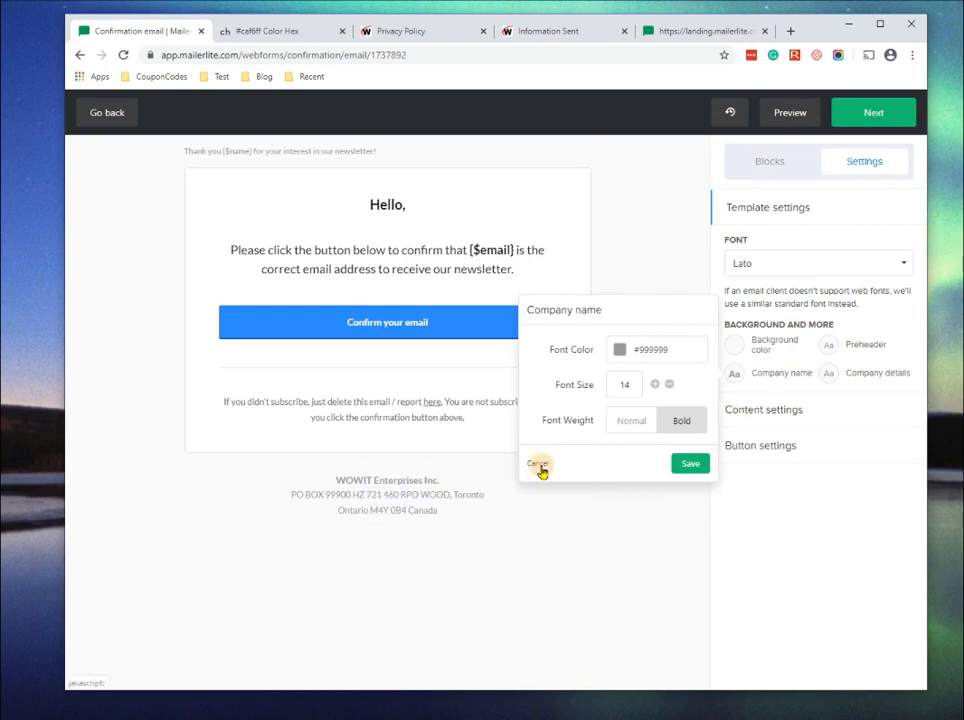
pyautogui.click(828, 377)
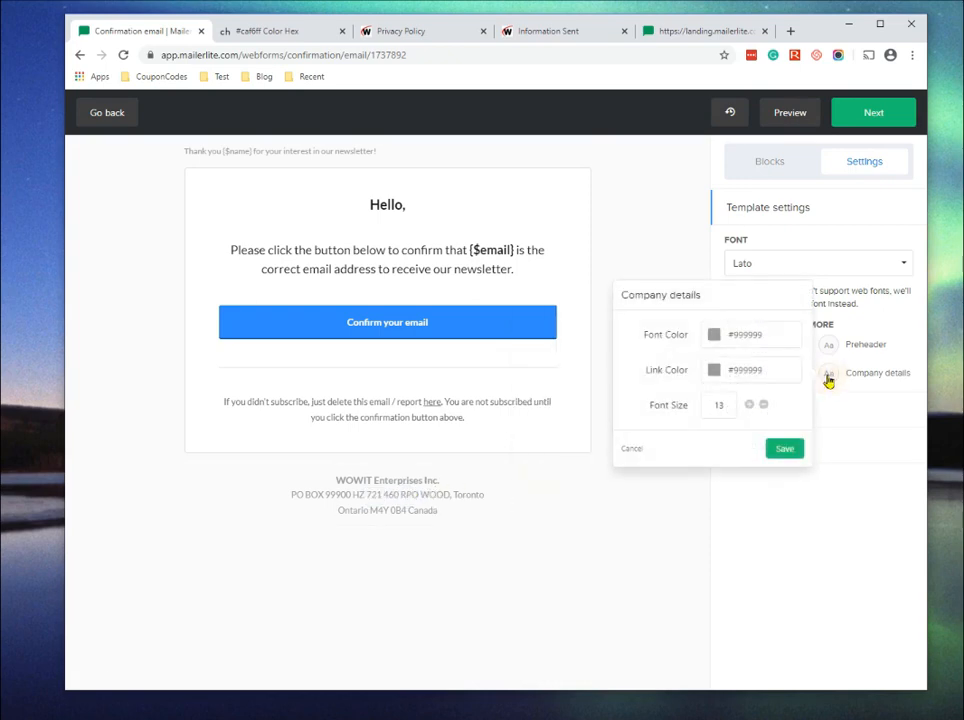
pyautogui.click(630, 449)
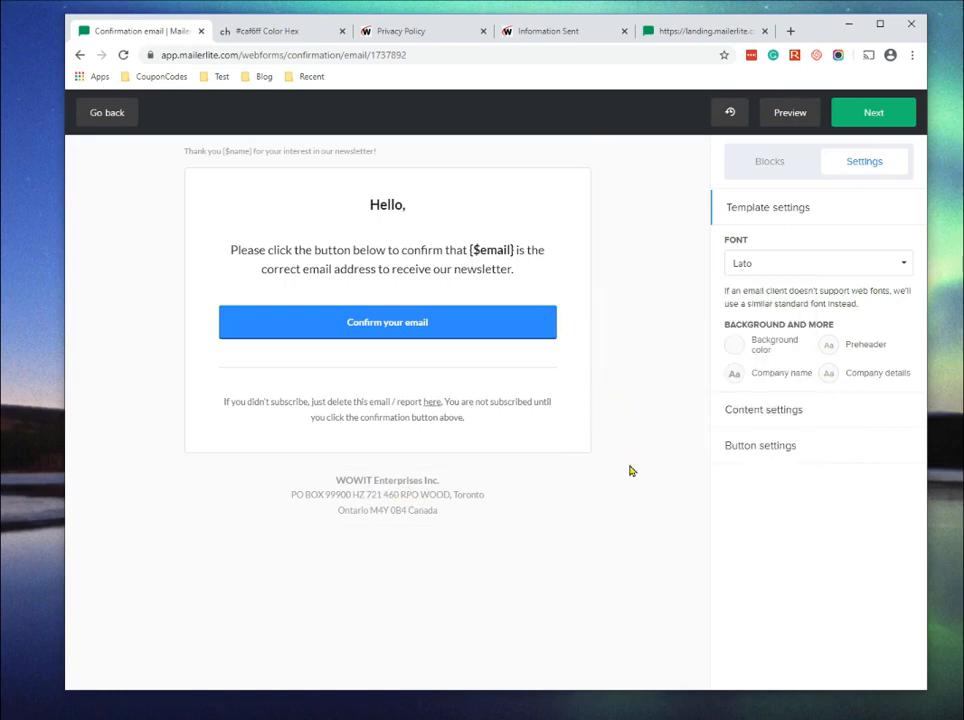
# In the content block style, try hiding the border, then show it again and close the options without saving
pyautogui.click(764, 208)
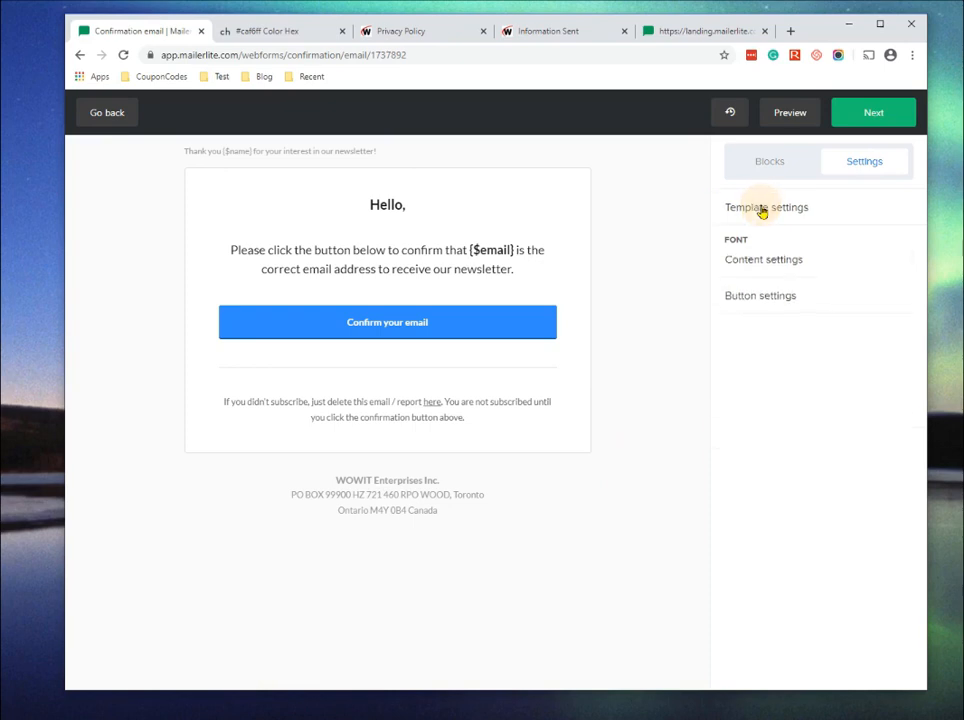
pyautogui.click(771, 245)
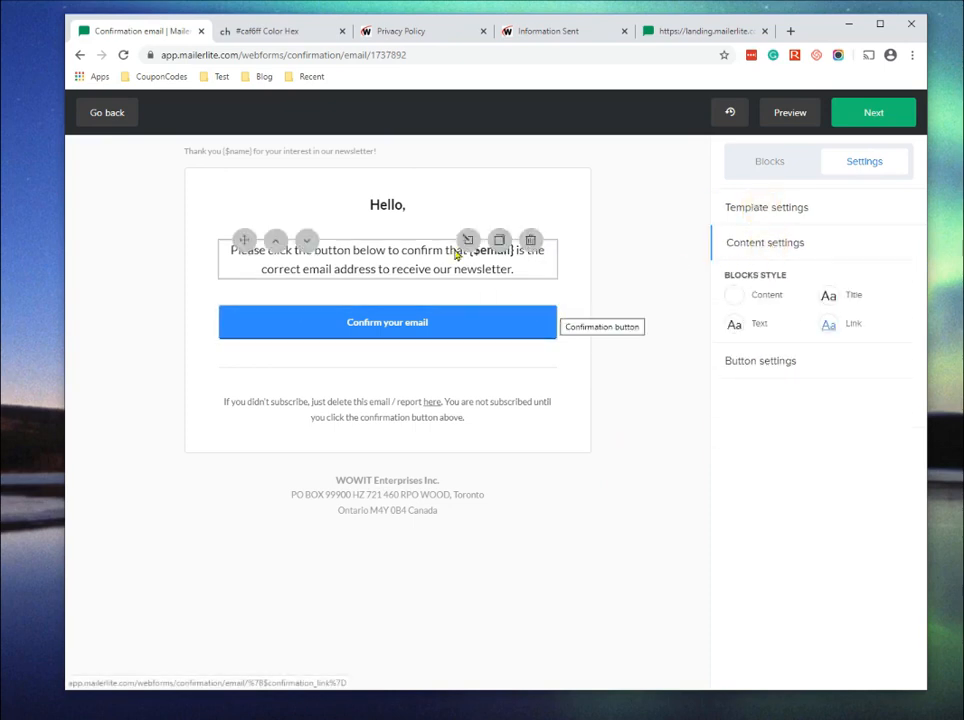
pyautogui.click(736, 301)
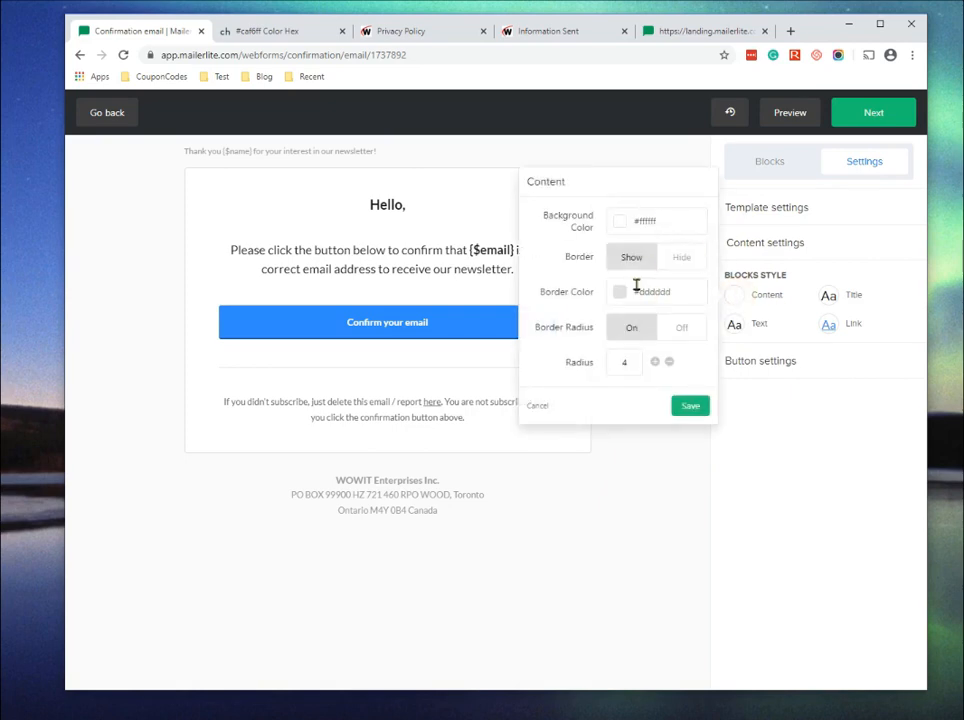
pyautogui.click(684, 263)
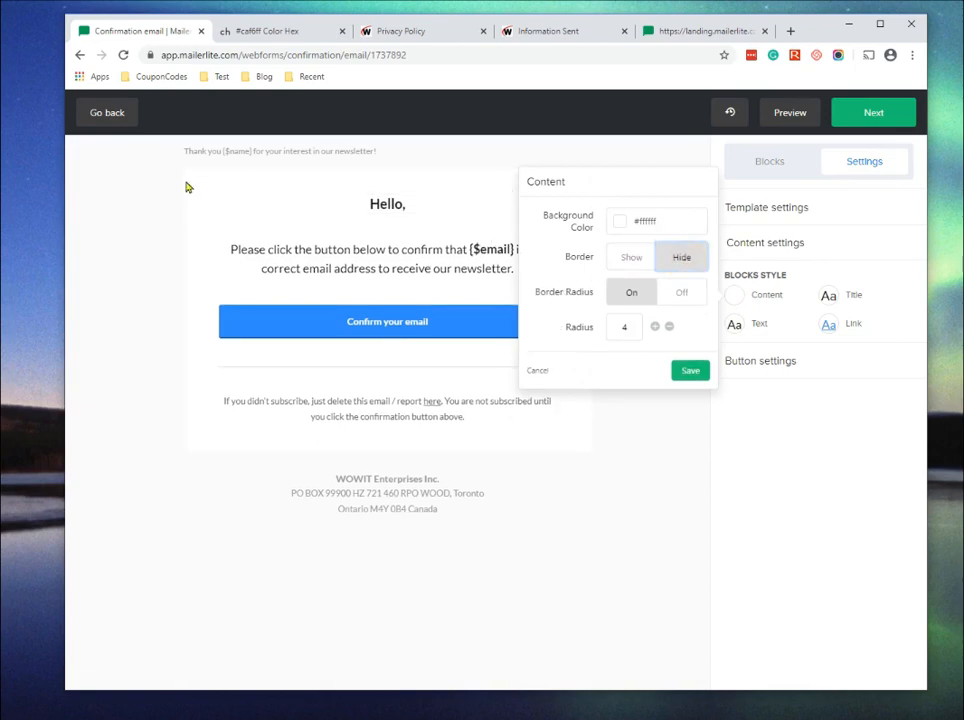
pyautogui.click(630, 268)
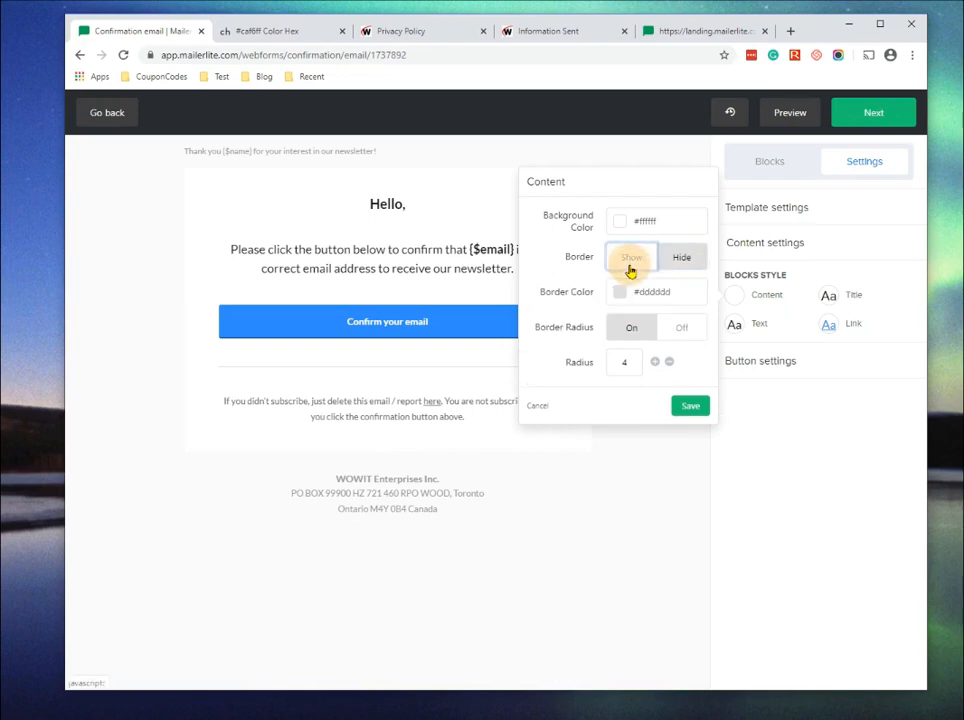
pyautogui.click(546, 406)
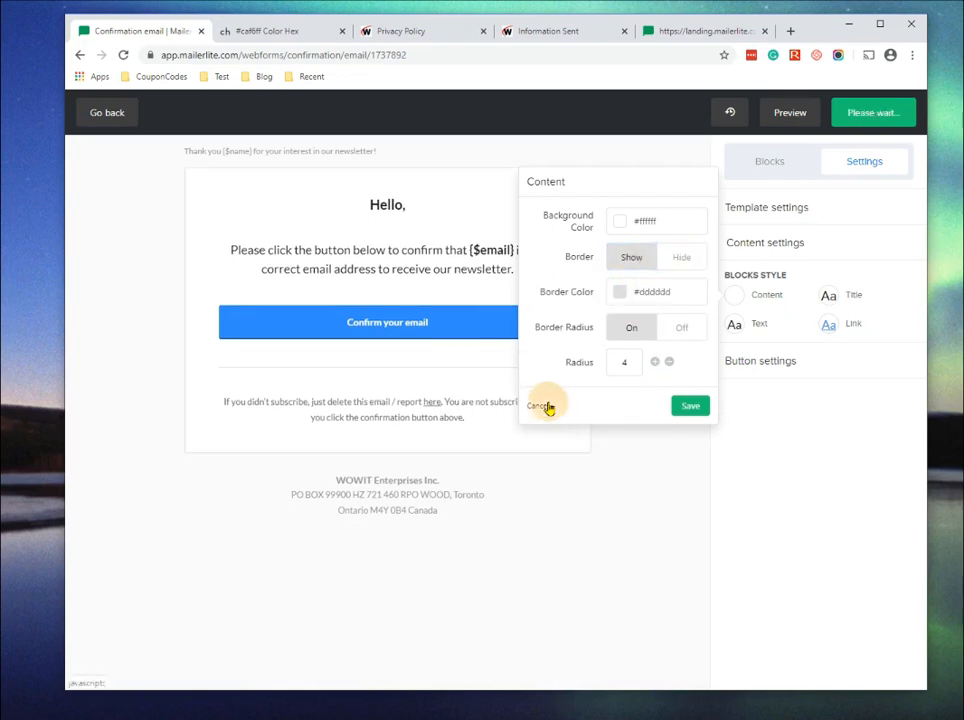
# Check the title, text and link style options of the content blocks without saving
pyautogui.click(829, 297)
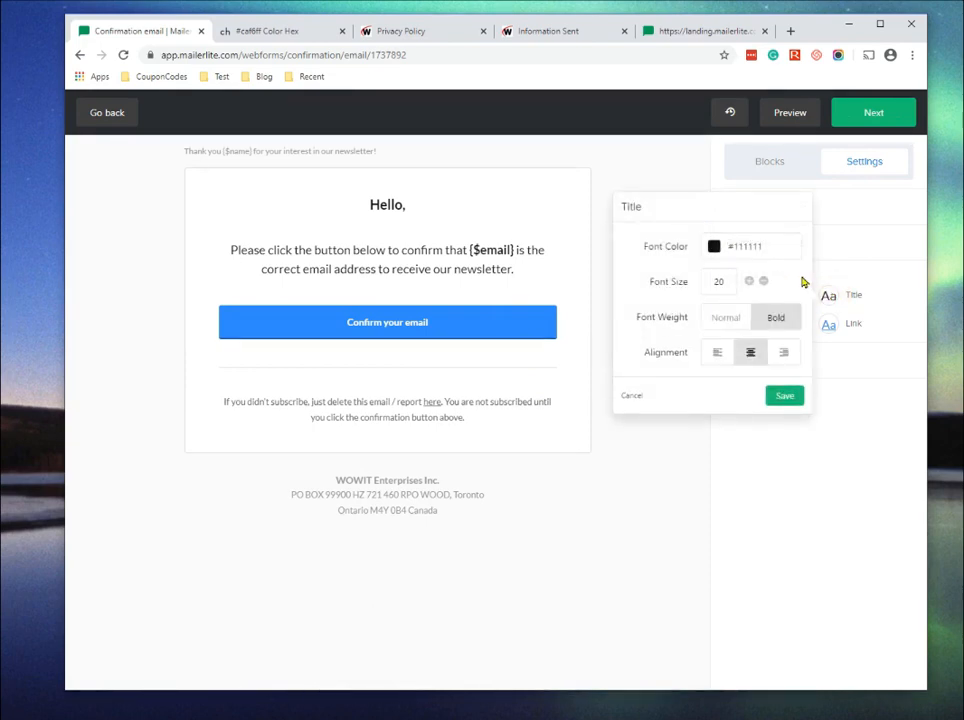
pyautogui.click(628, 398)
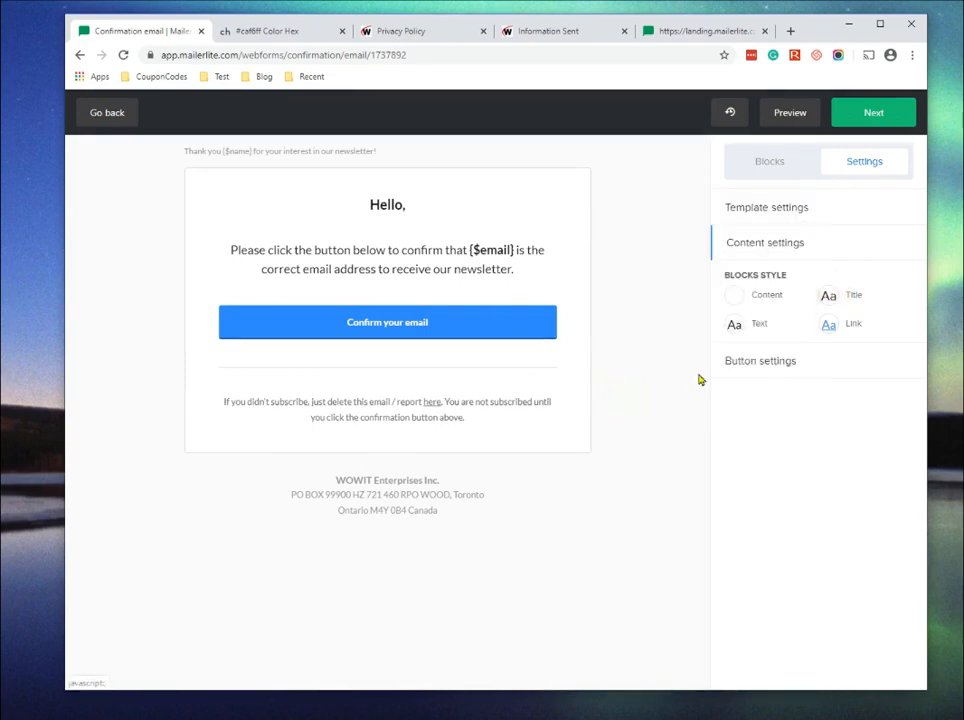
pyautogui.click(737, 326)
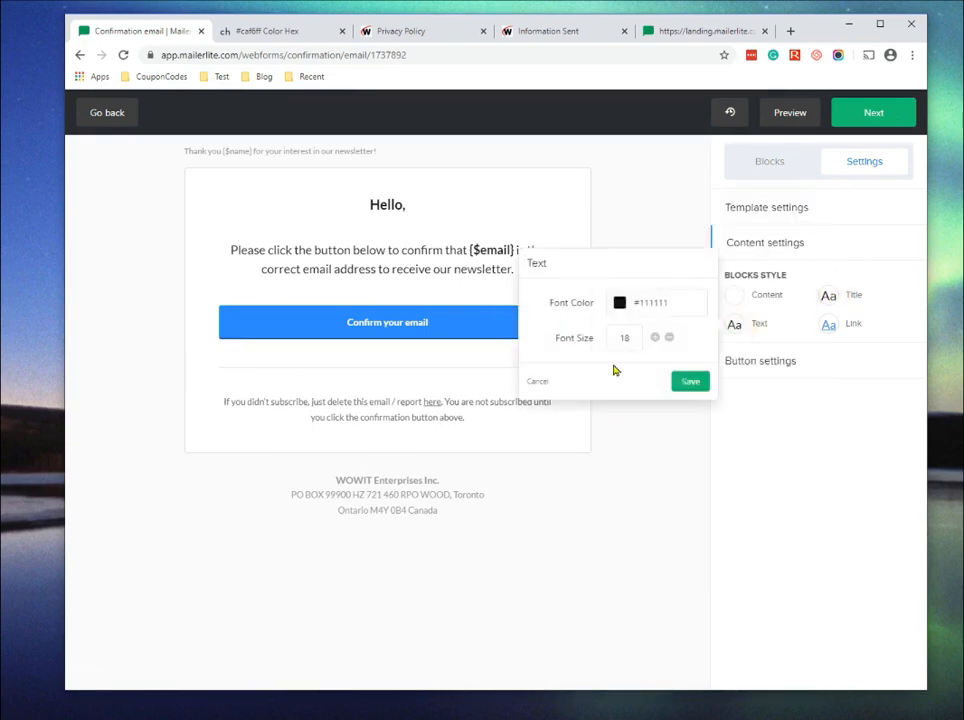
pyautogui.click(538, 384)
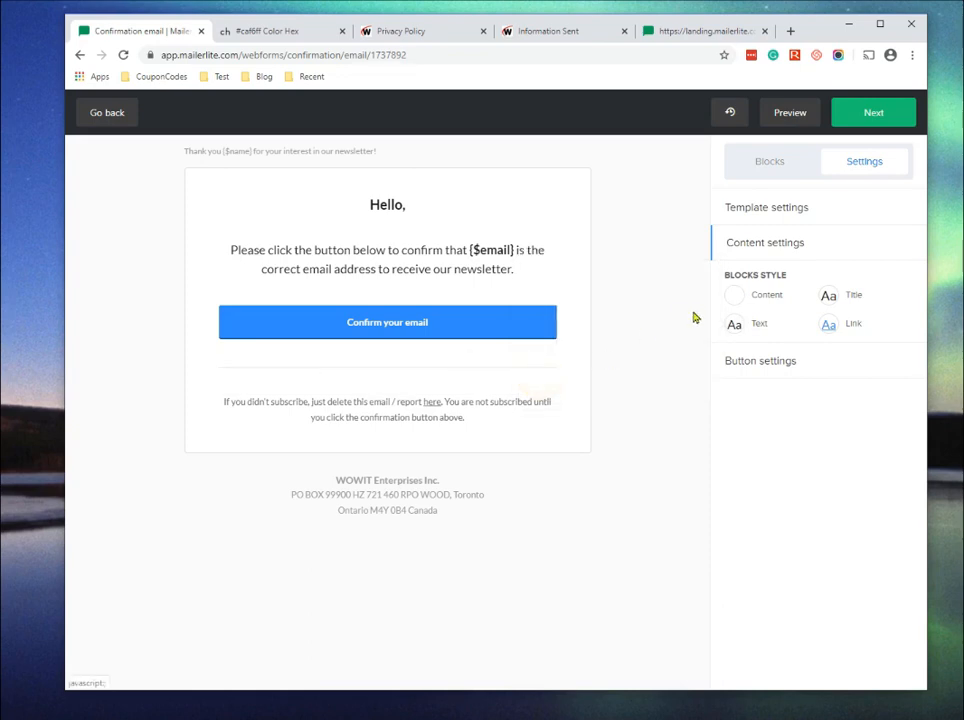
pyautogui.click(826, 325)
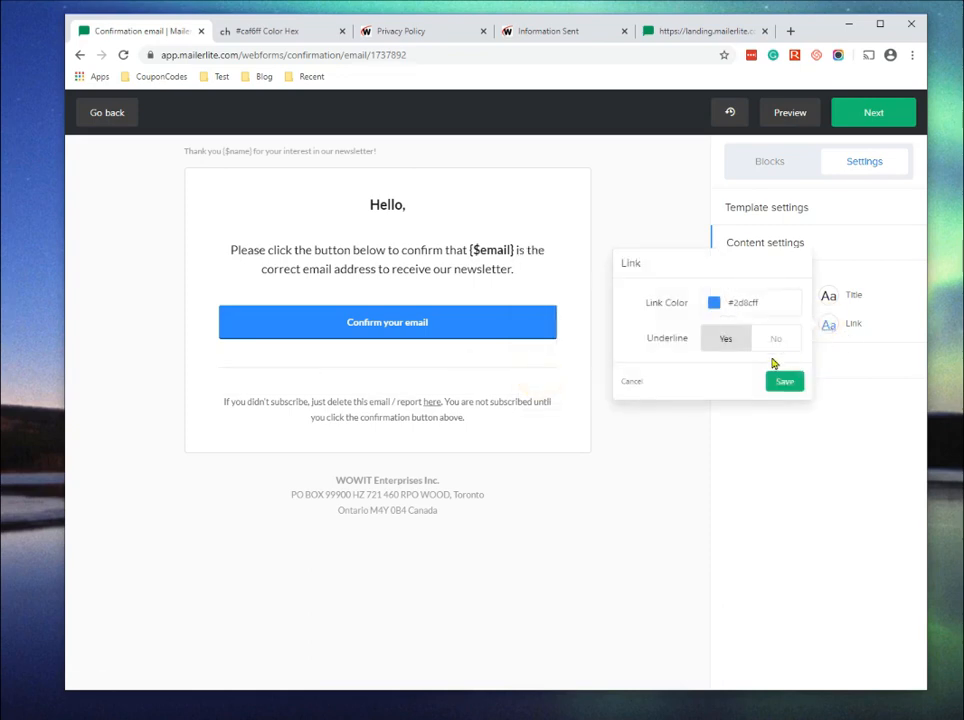
pyautogui.click(630, 381)
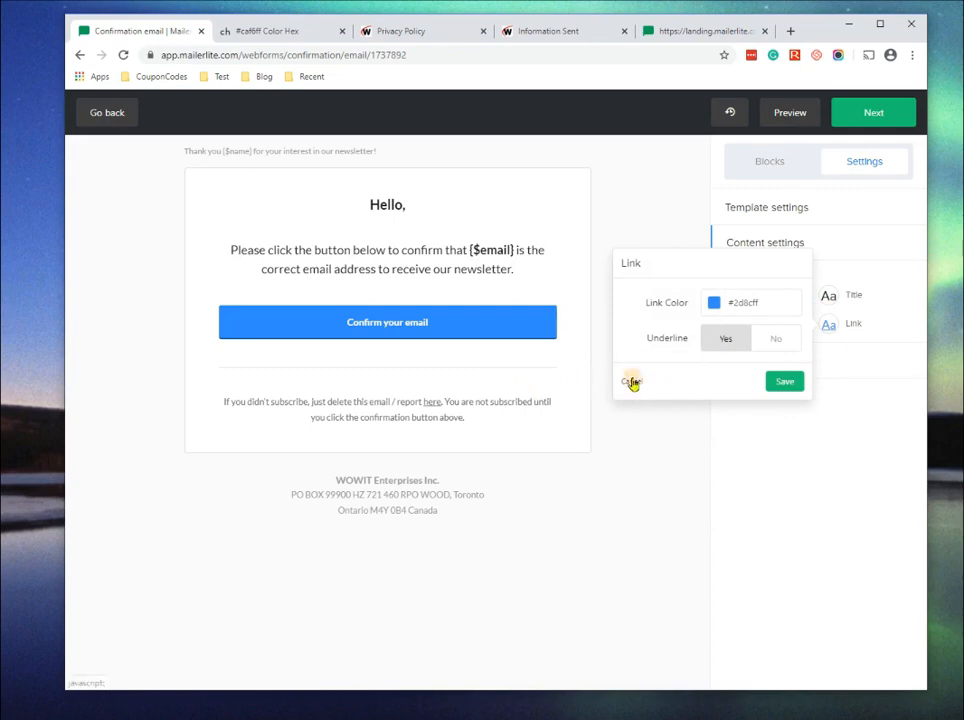
# Try the raised and outlined styles for the confirmation button, and settle on the flat style
pyautogui.click(778, 247)
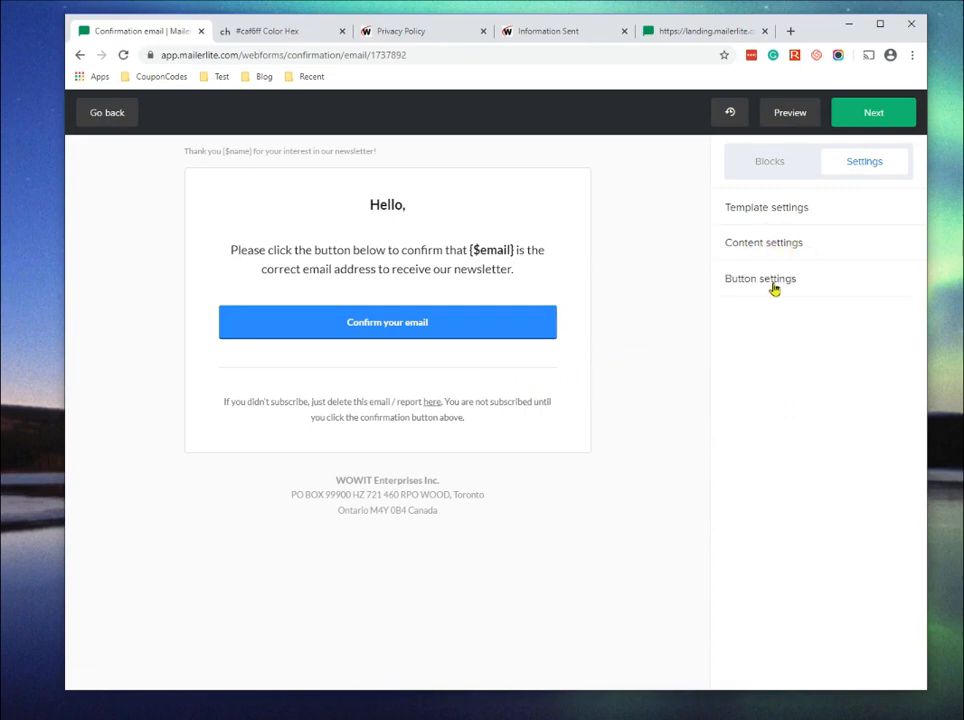
pyautogui.click(773, 285)
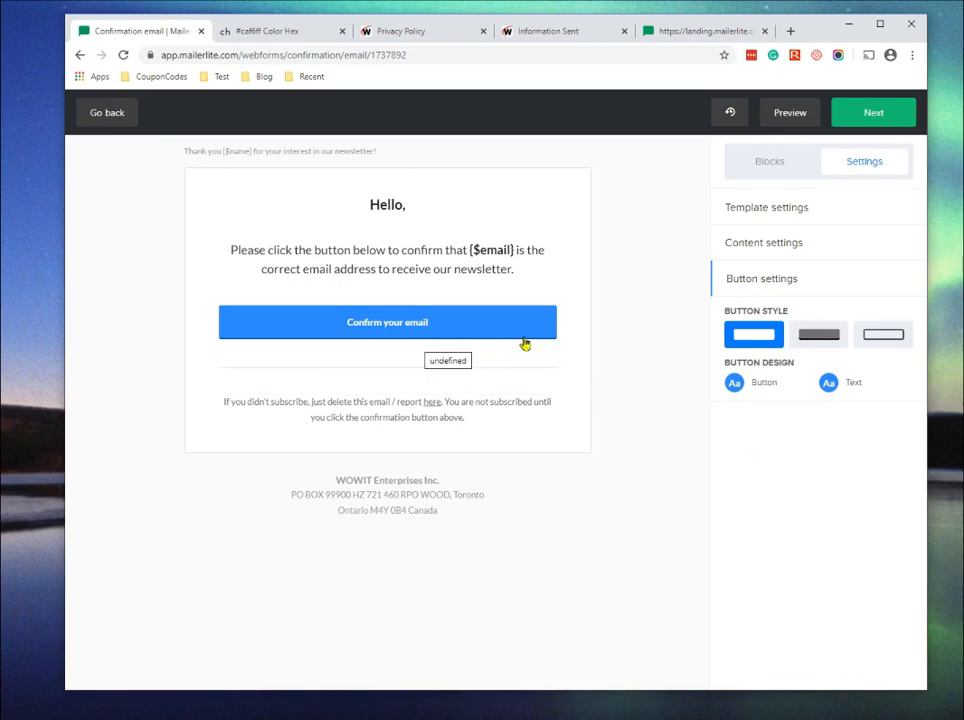
pyautogui.click(822, 340)
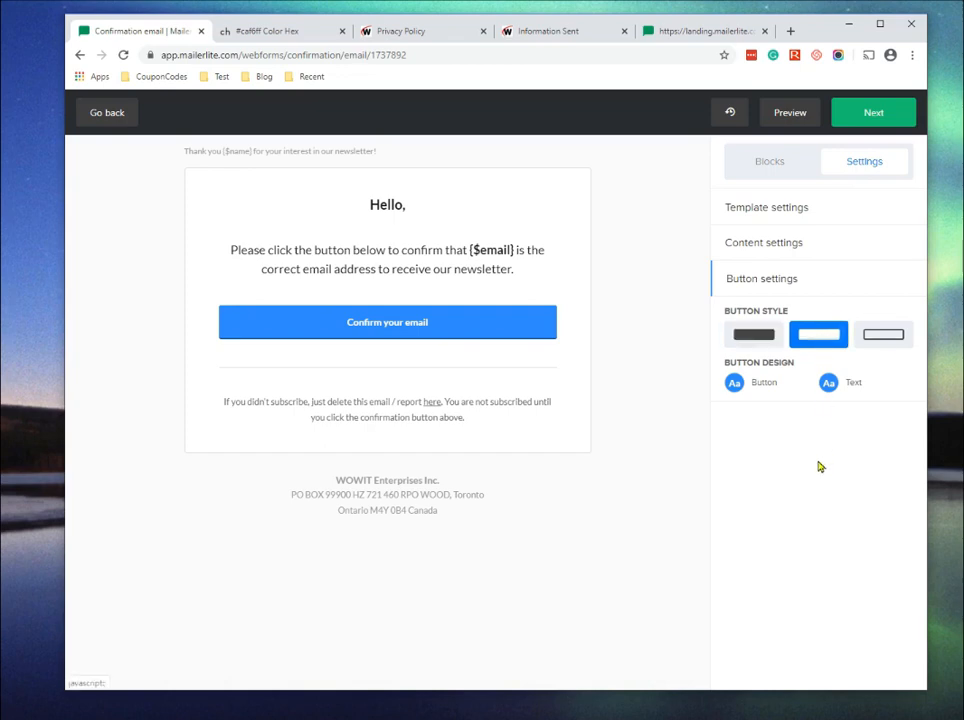
pyautogui.click(757, 338)
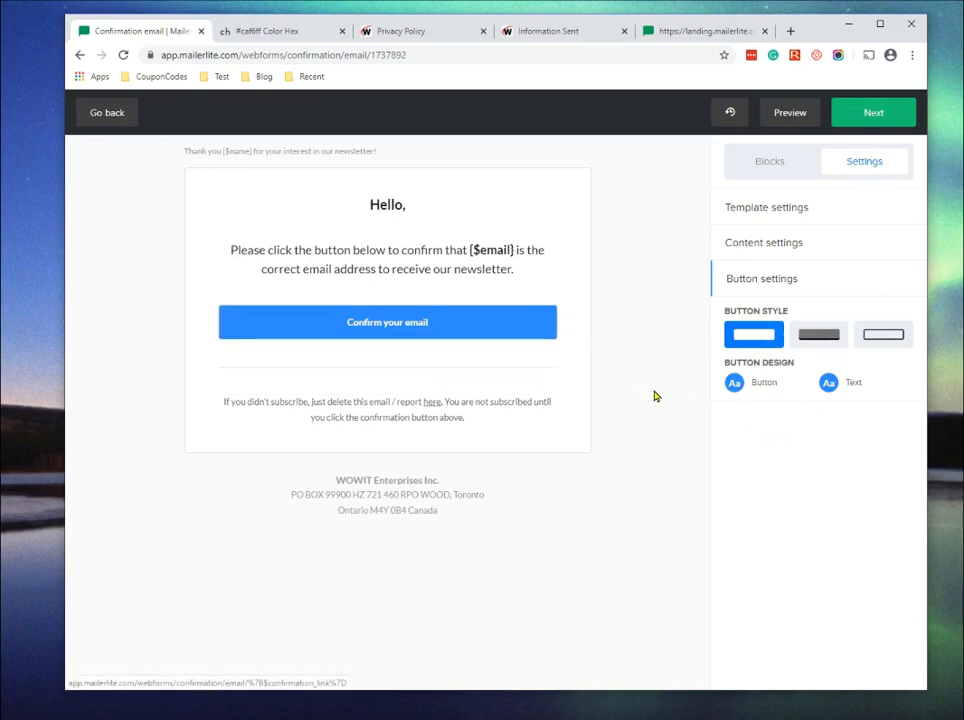
pyautogui.click(884, 336)
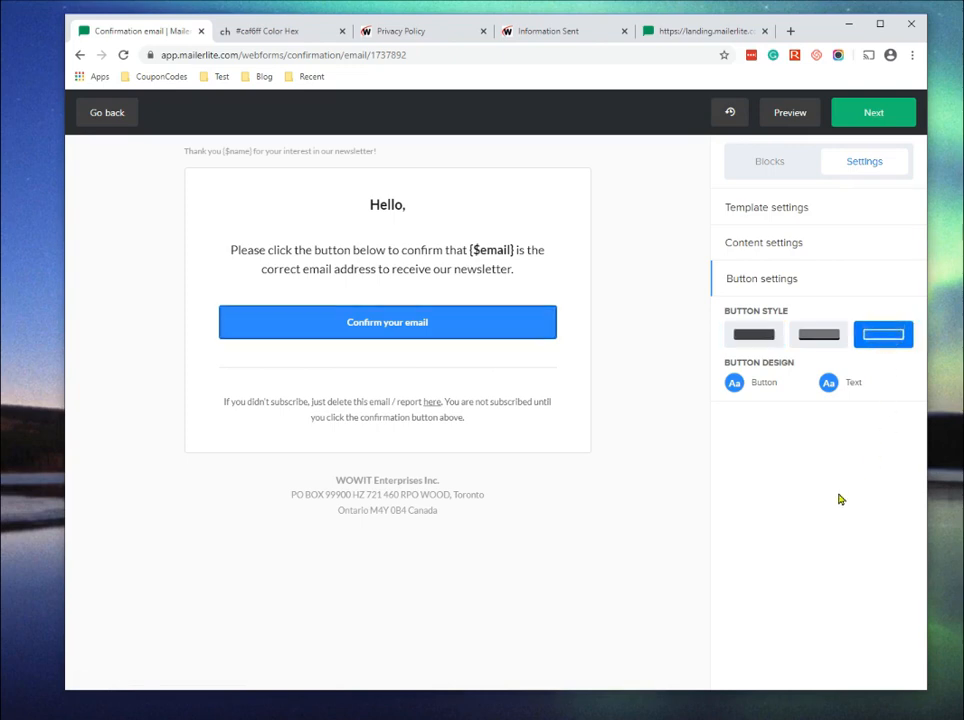
pyautogui.click(755, 334)
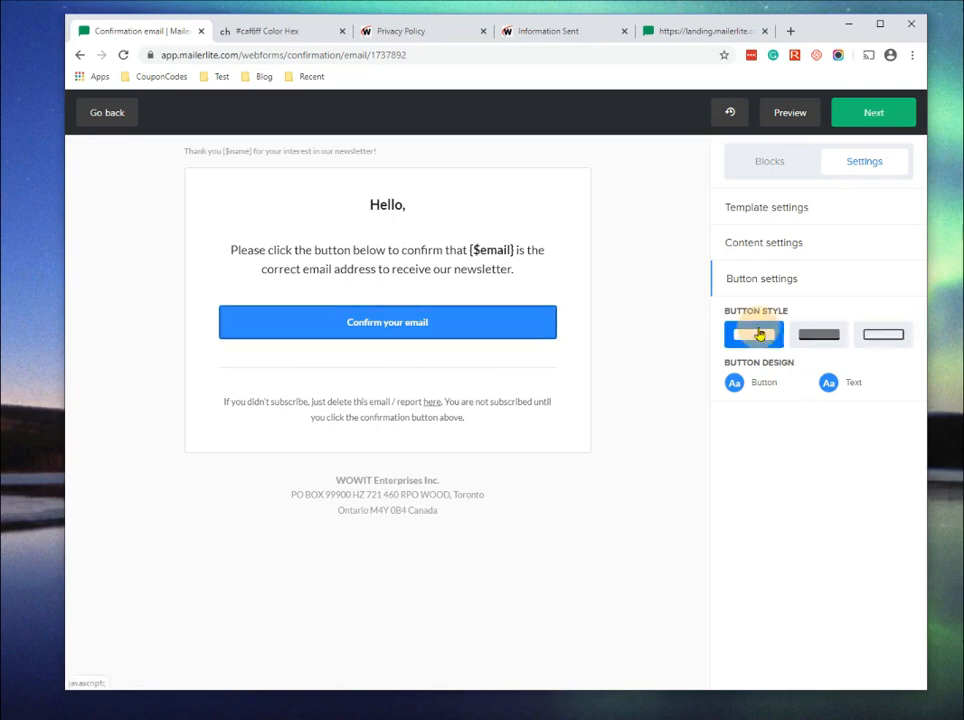
# Set the confirmation button's background color to the recent red #f01818
pyautogui.click(735, 385)
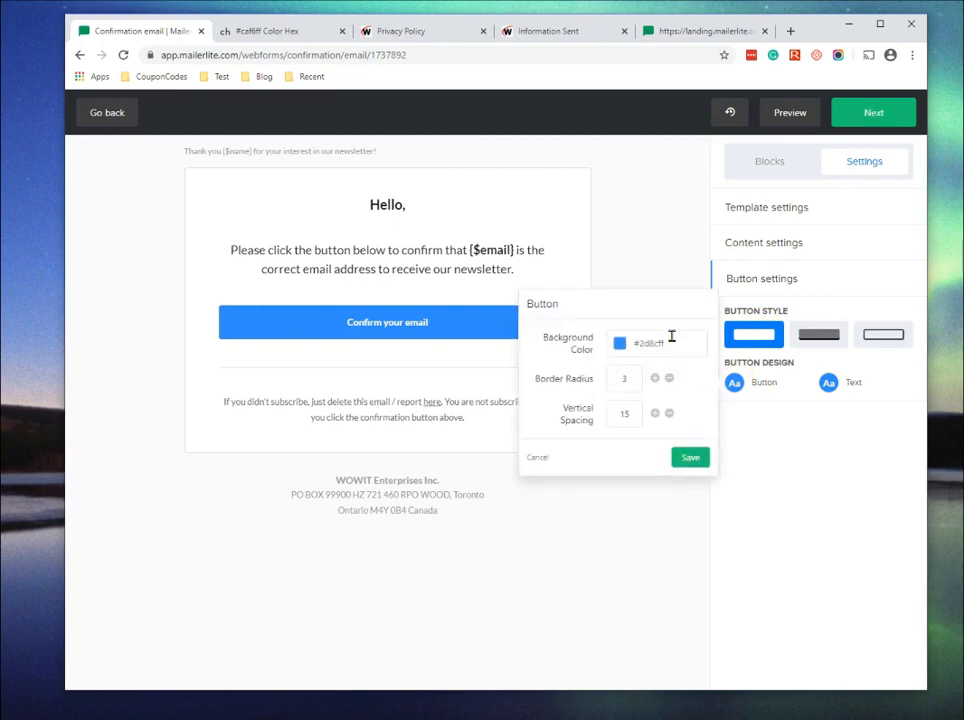
pyautogui.moveTo(673, 342); pyautogui.dragTo(624, 344)
pyautogui.press('BackSpace')
pyautogui.click(641, 346)
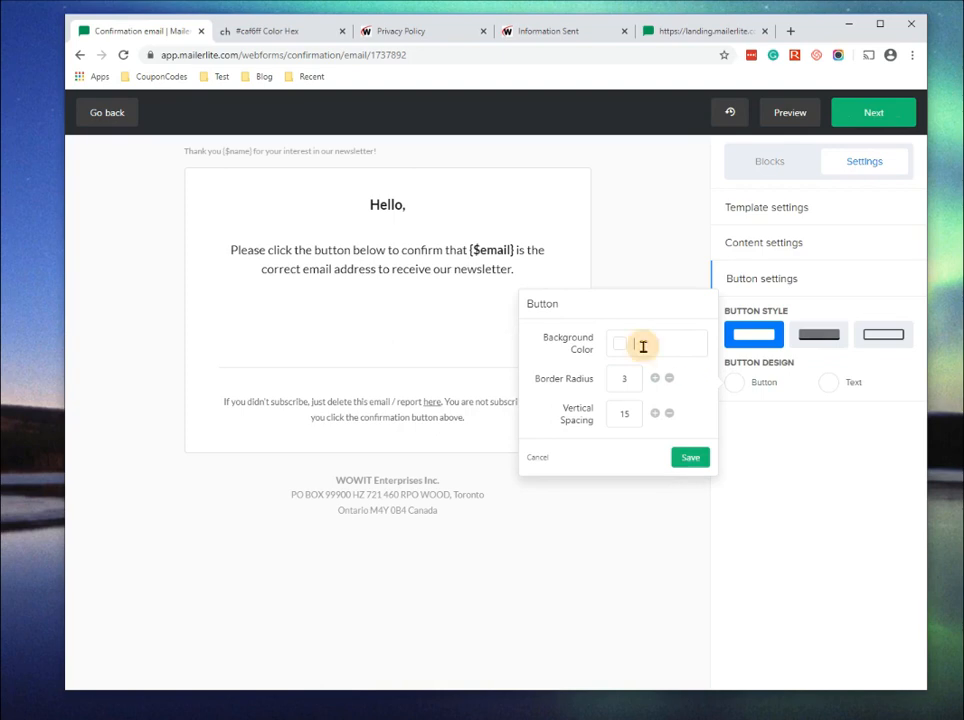
pyautogui.click(618, 387)
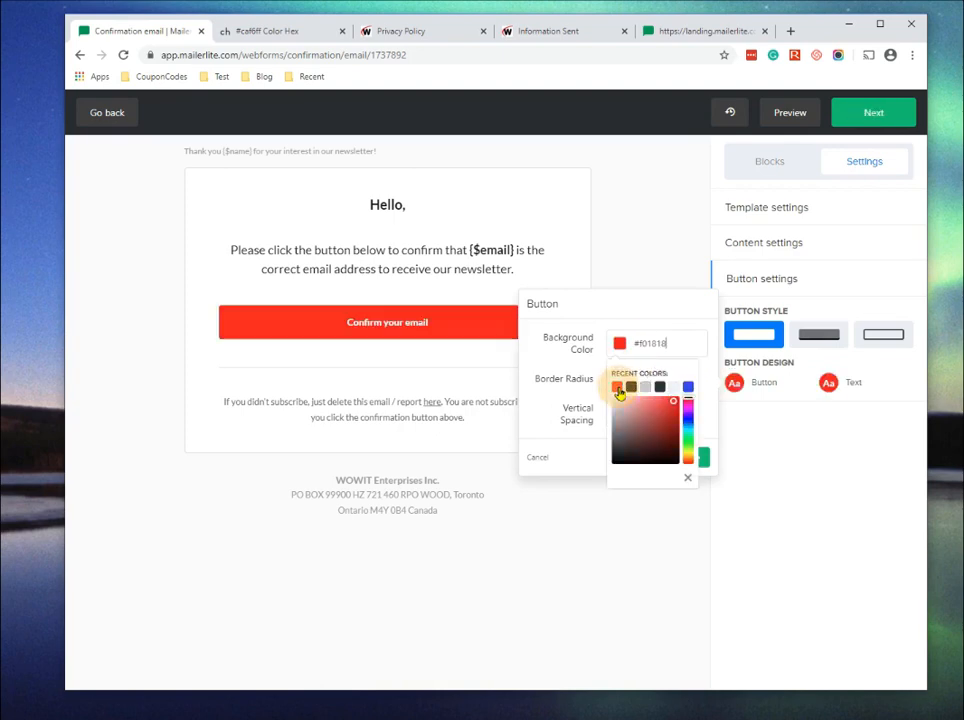
pyautogui.click(645, 314)
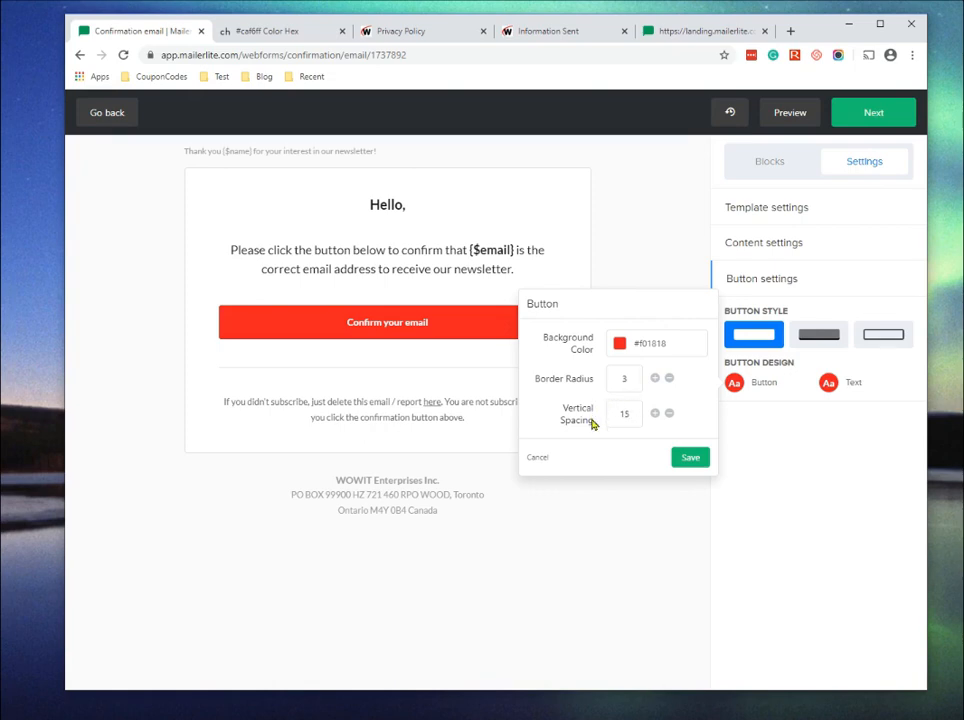
# Try raising the confirmation button's vertical spacing to 23, set it back to 15, and save the button style
pyautogui.click(655, 414)
pyautogui.click(655, 414)
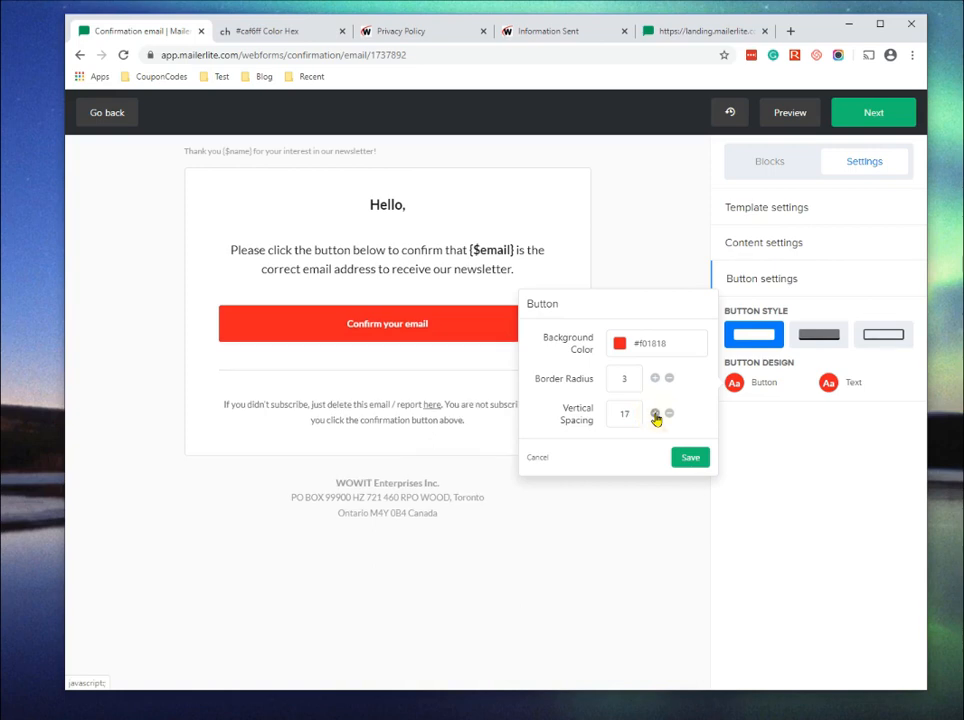
pyautogui.click(655, 414)
pyautogui.click(655, 414)
pyautogui.click(655, 414)
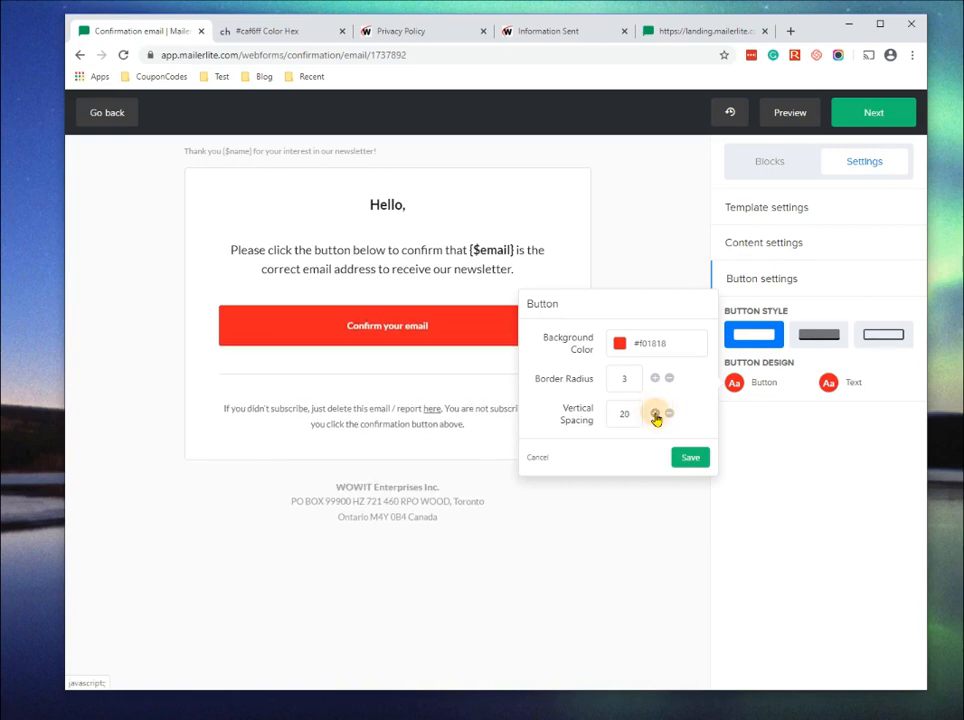
pyautogui.click(655, 414)
pyautogui.click(655, 414)
pyautogui.click(655, 414)
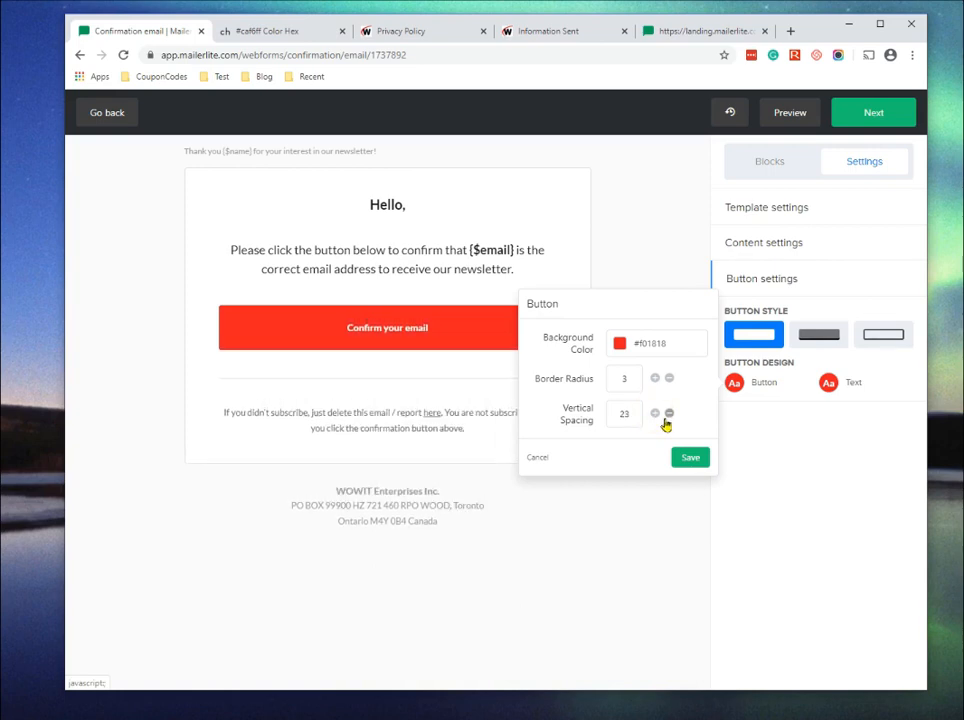
pyautogui.click(669, 414)
pyautogui.click(669, 414)
pyautogui.click(669, 414)
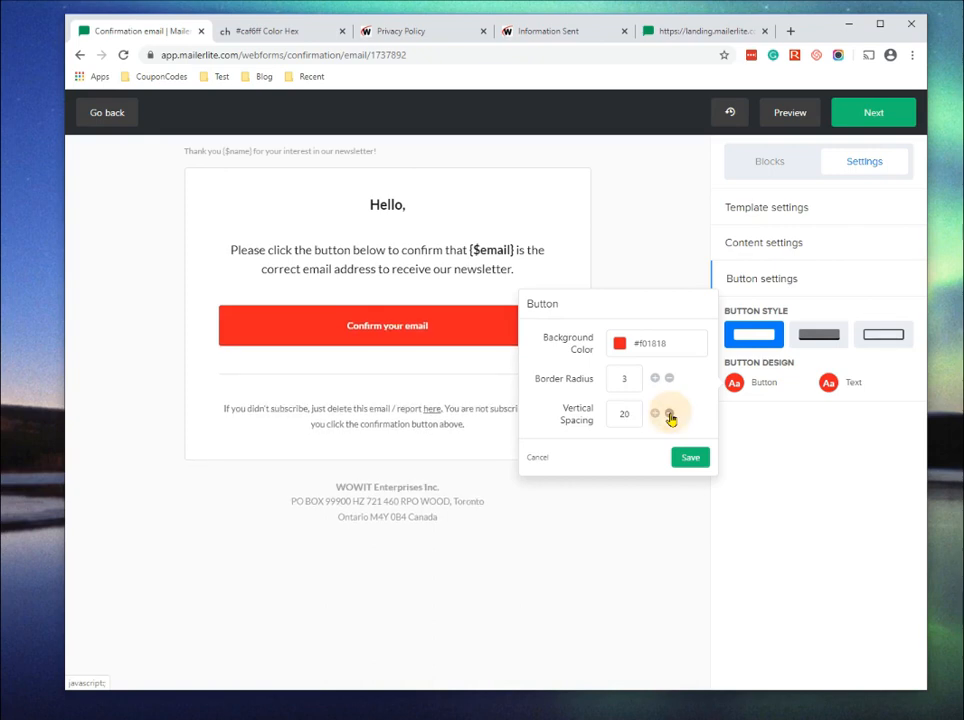
pyautogui.click(669, 414)
pyautogui.click(669, 414)
pyautogui.click(669, 414)
pyautogui.click(669, 414)
pyautogui.click(669, 414)
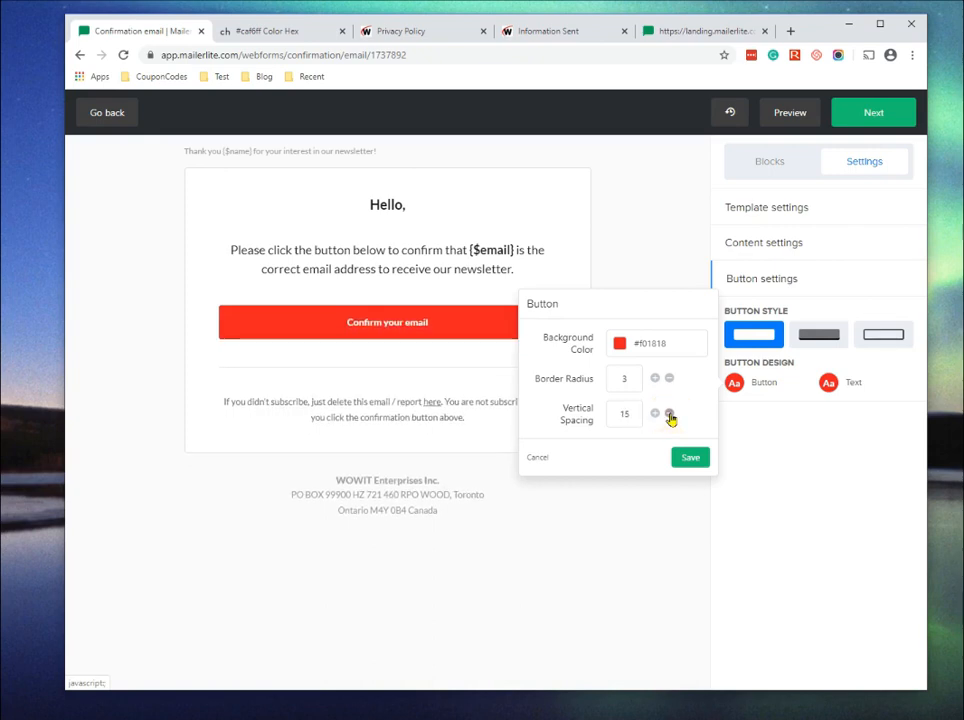
pyautogui.click(687, 459)
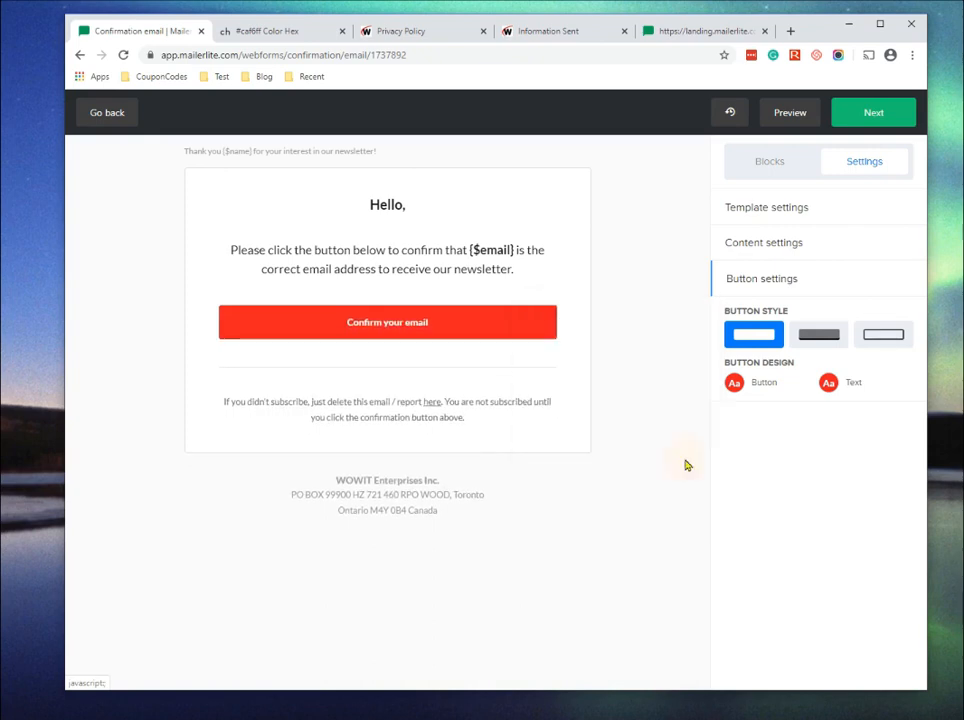
pyautogui.click(751, 280)
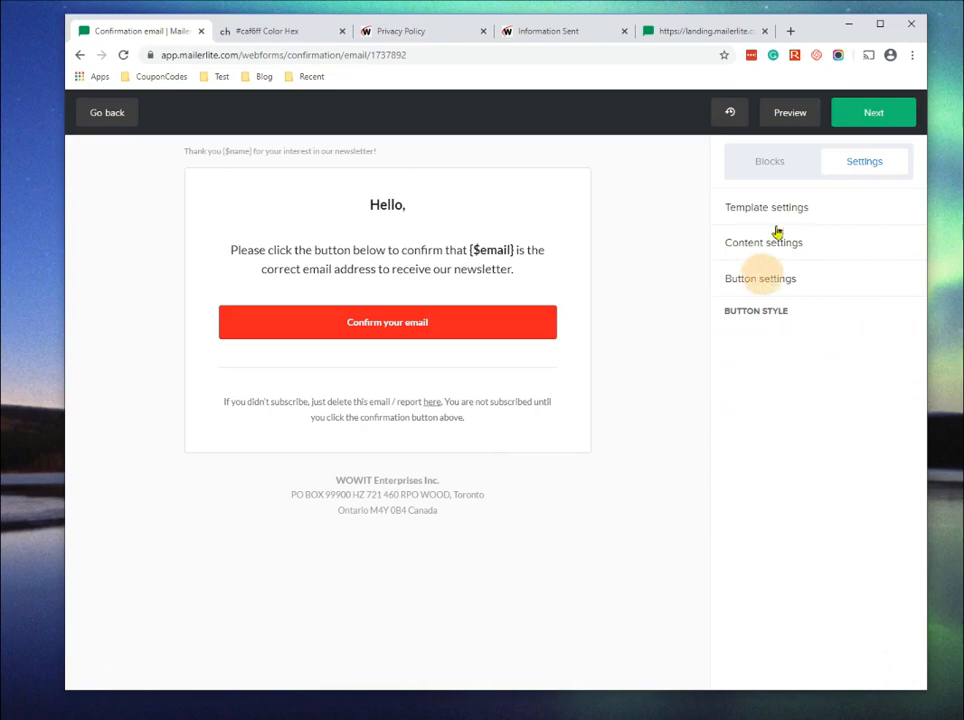
# Check the preheader block's content and its font color and size options without saving
pyautogui.click(768, 163)
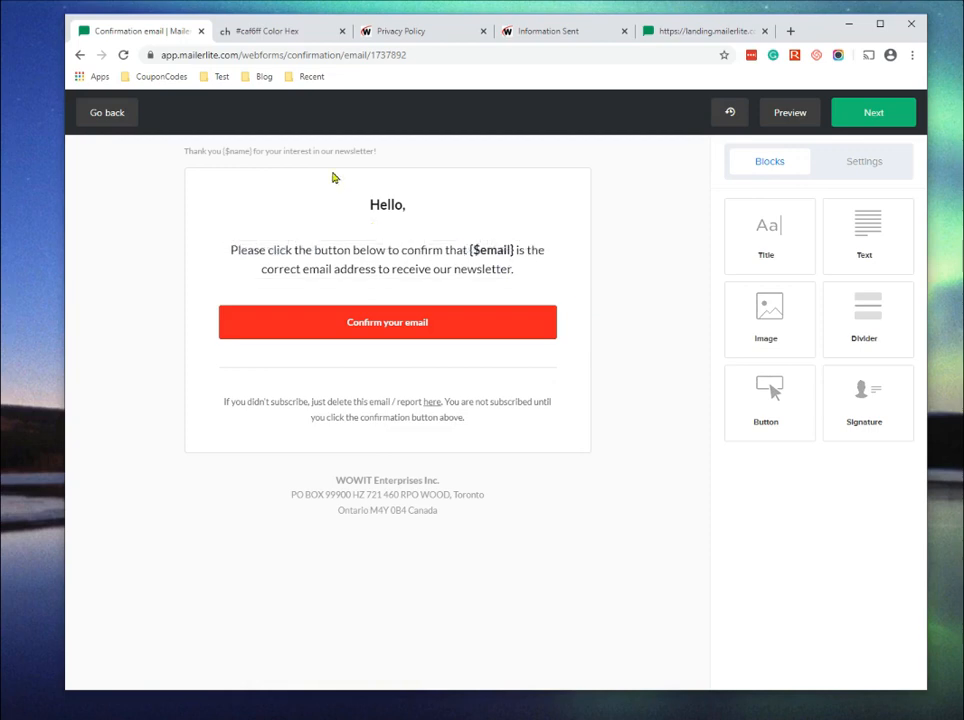
pyautogui.click(385, 151)
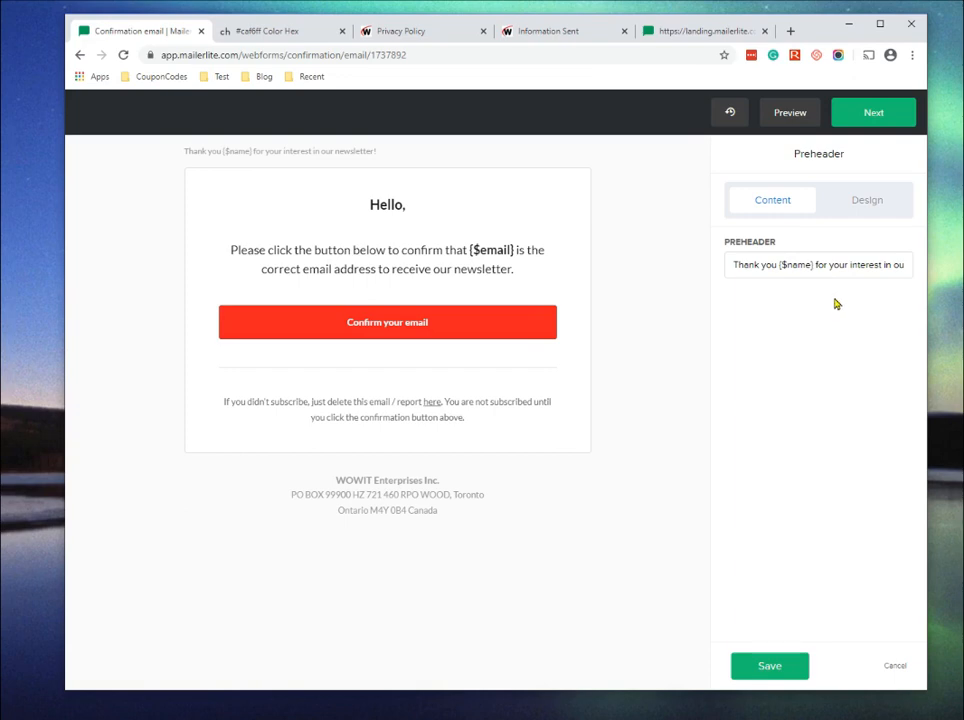
pyautogui.click(871, 207)
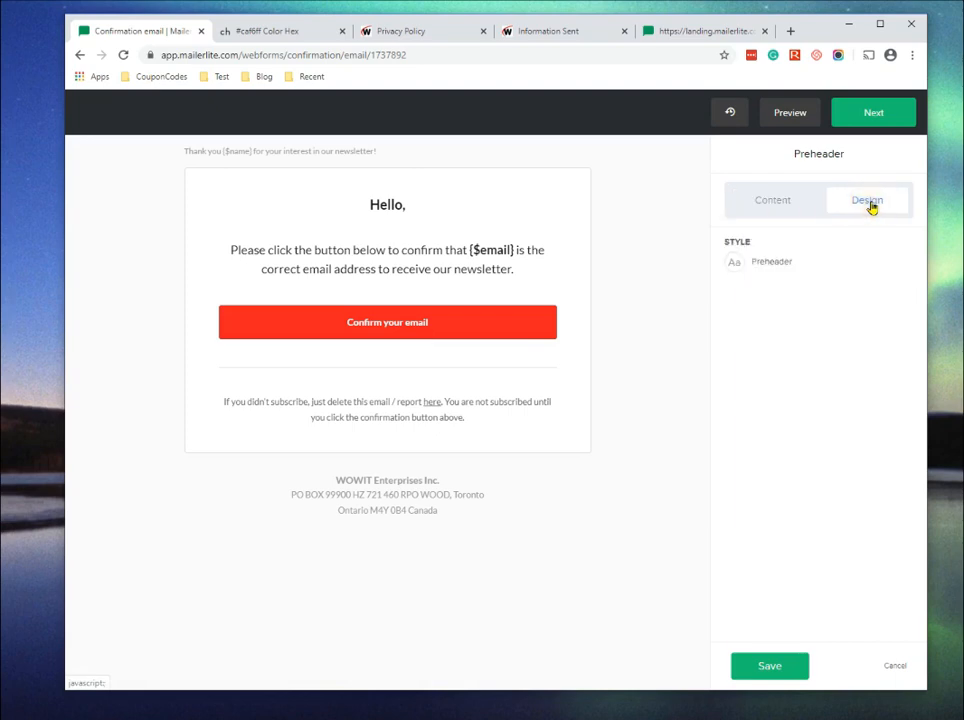
pyautogui.click(732, 262)
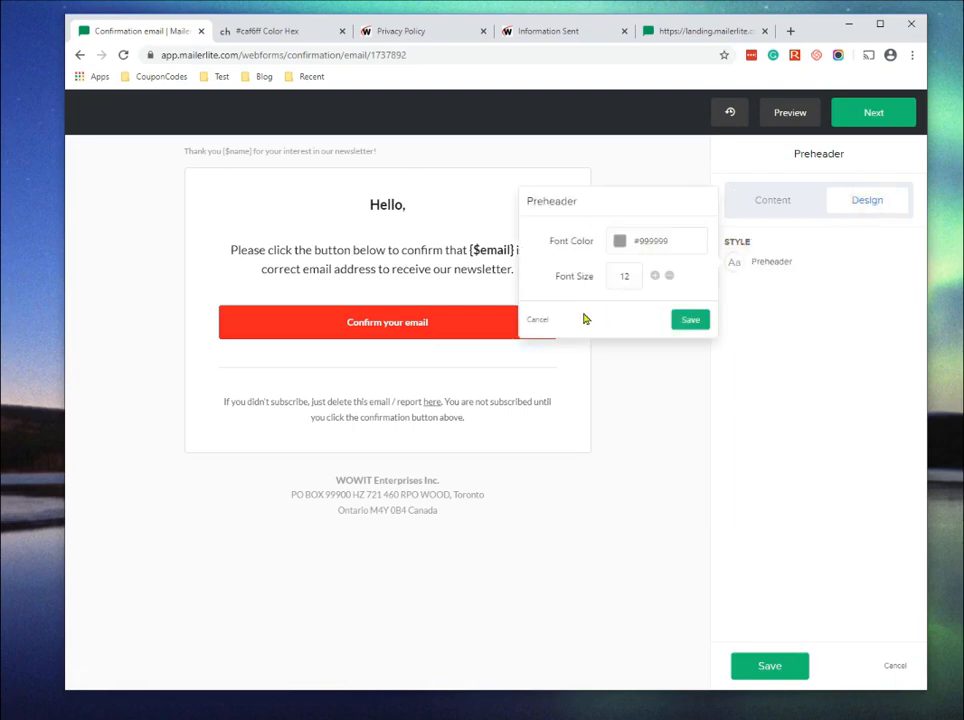
pyautogui.click(544, 322)
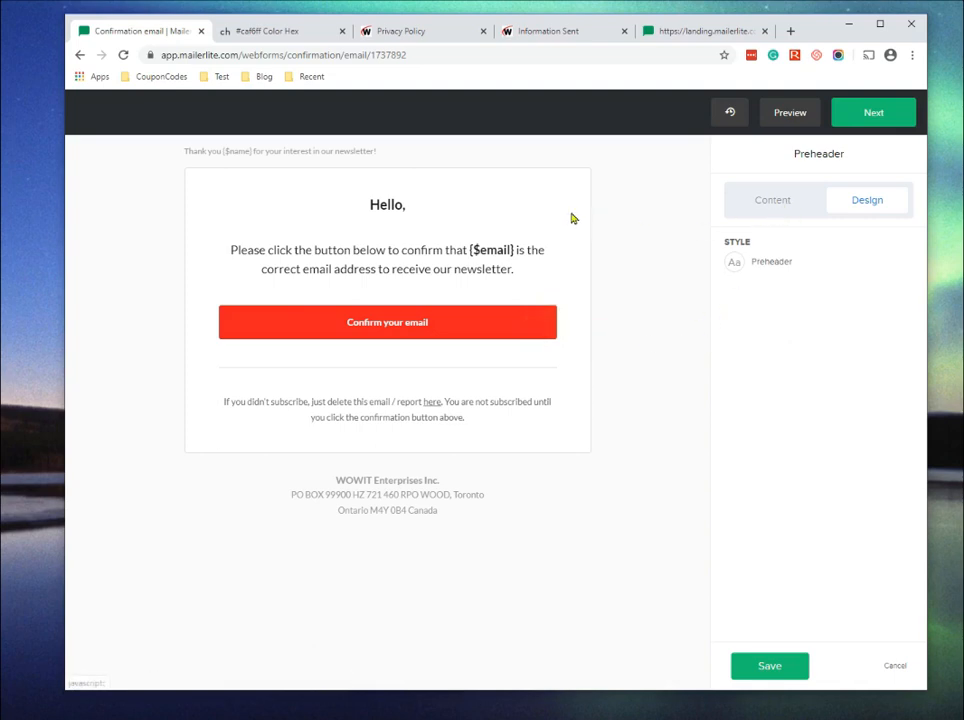
pyautogui.click(898, 667)
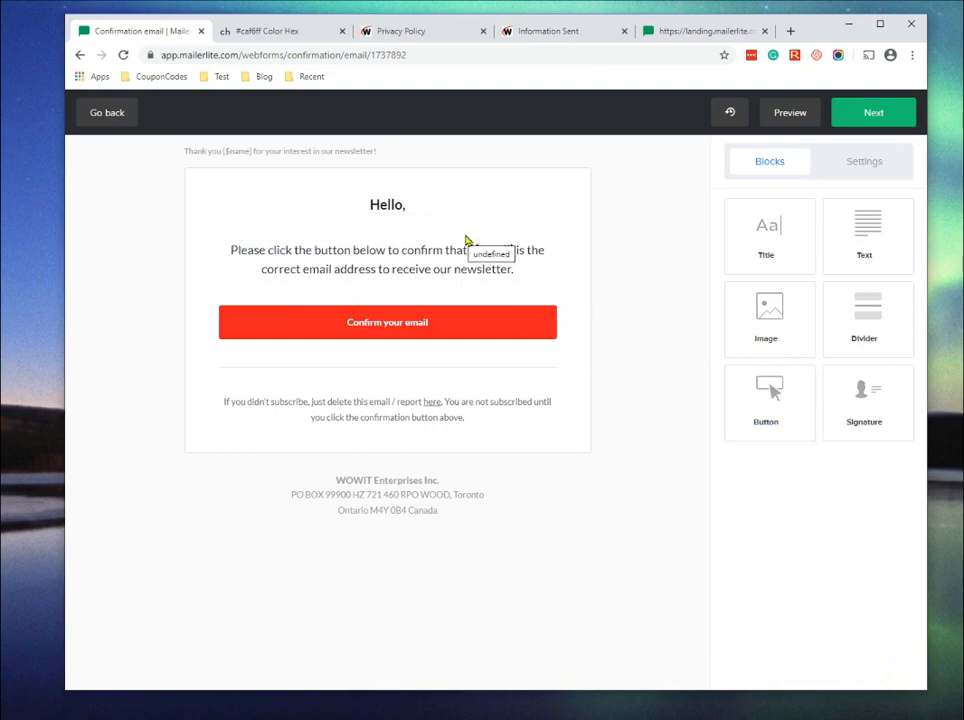
# Duplicate the Hello title block and delete the copy
pyautogui.moveTo(498, 198)
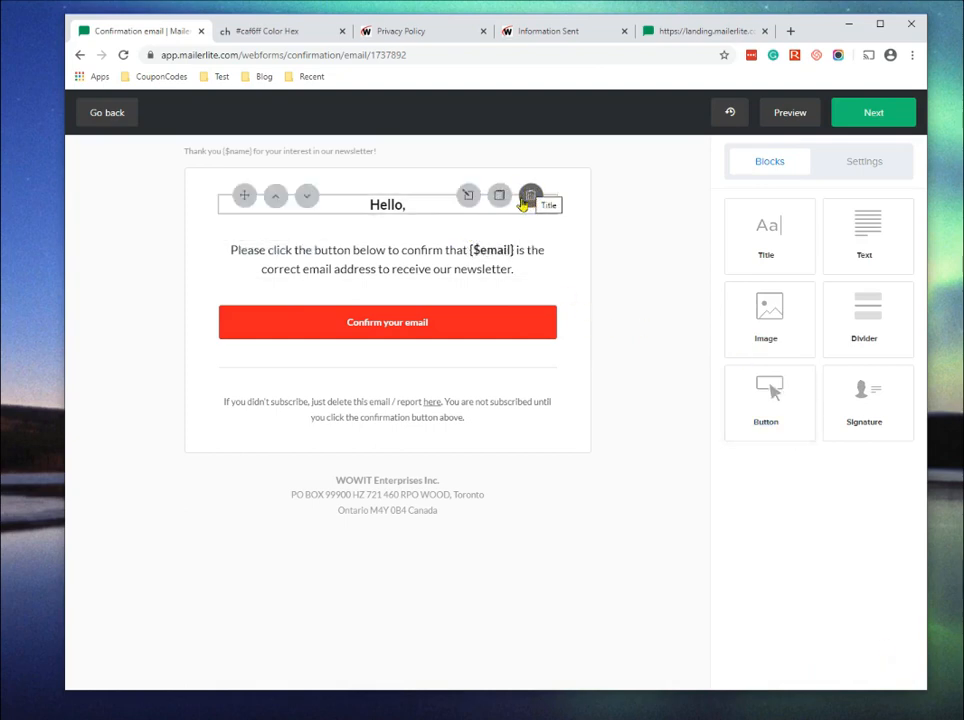
pyautogui.click(500, 198)
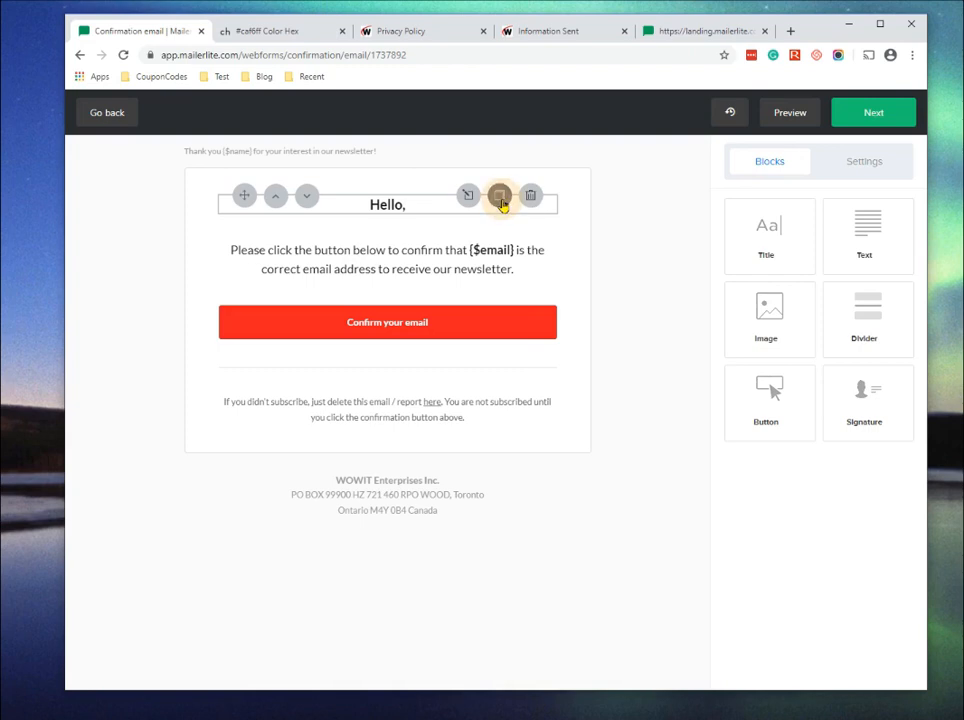
pyautogui.click(530, 243)
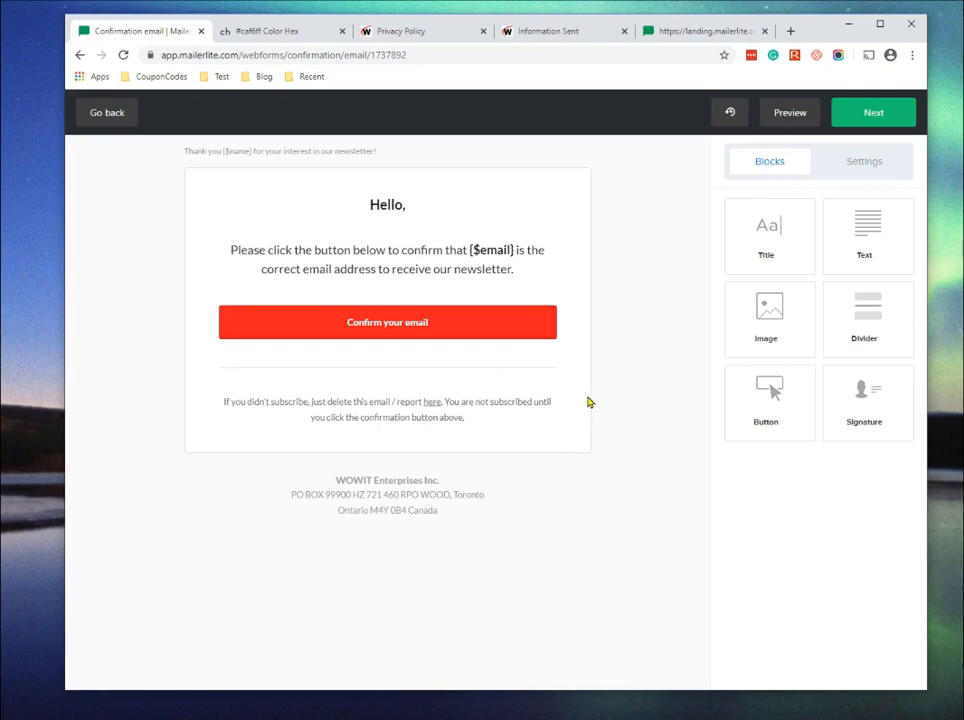
# In the confirmation button block's design, try the raised style and return to the flat style
pyautogui.moveTo(544, 336)
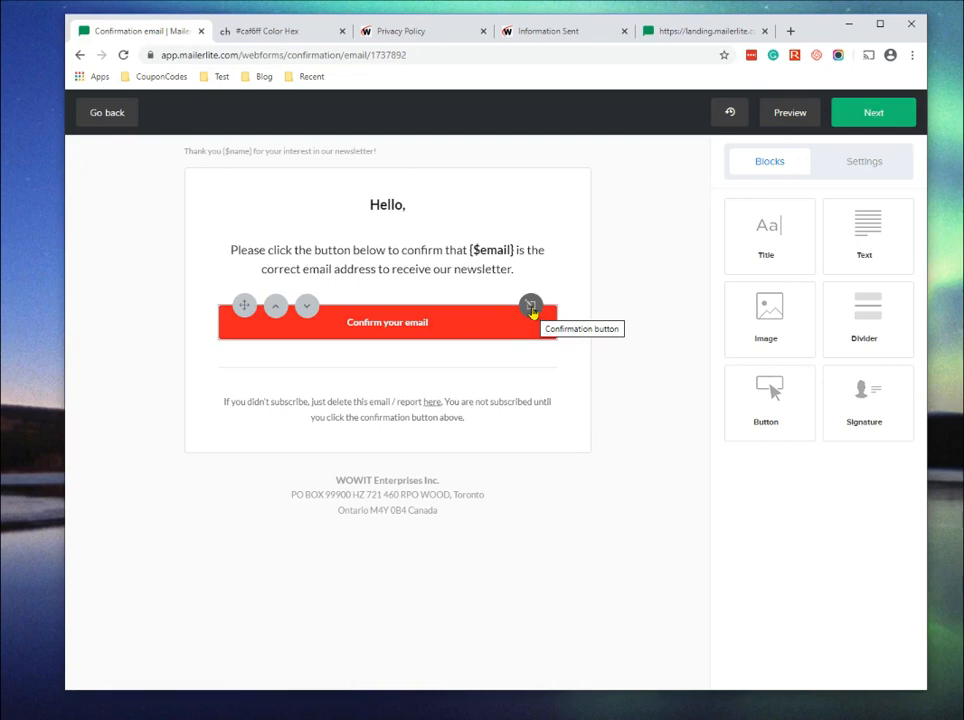
pyautogui.click(531, 308)
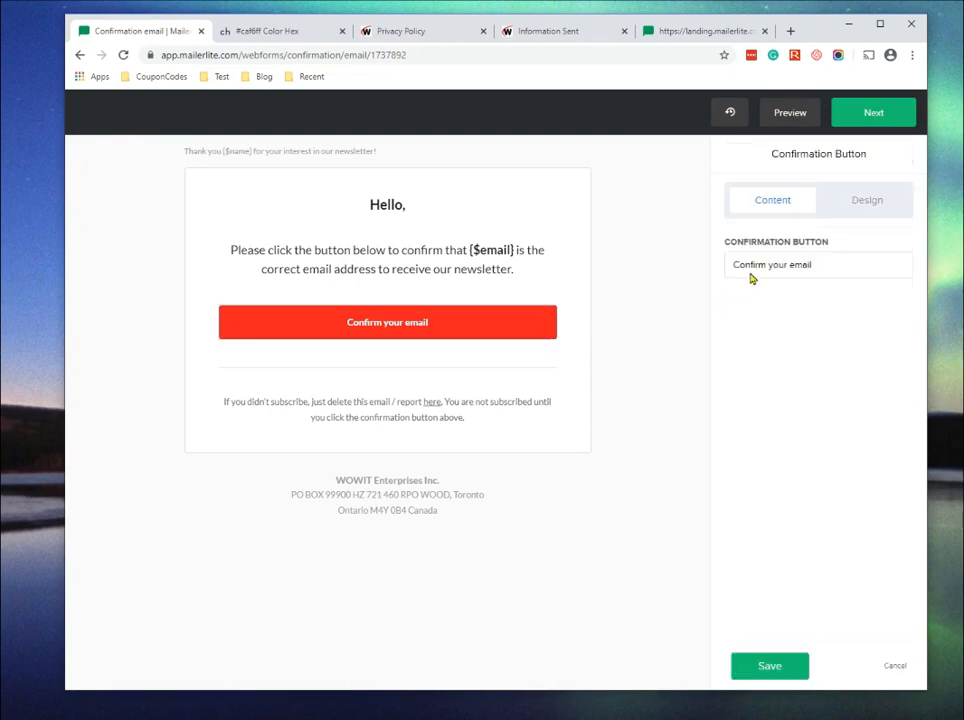
pyautogui.click(869, 202)
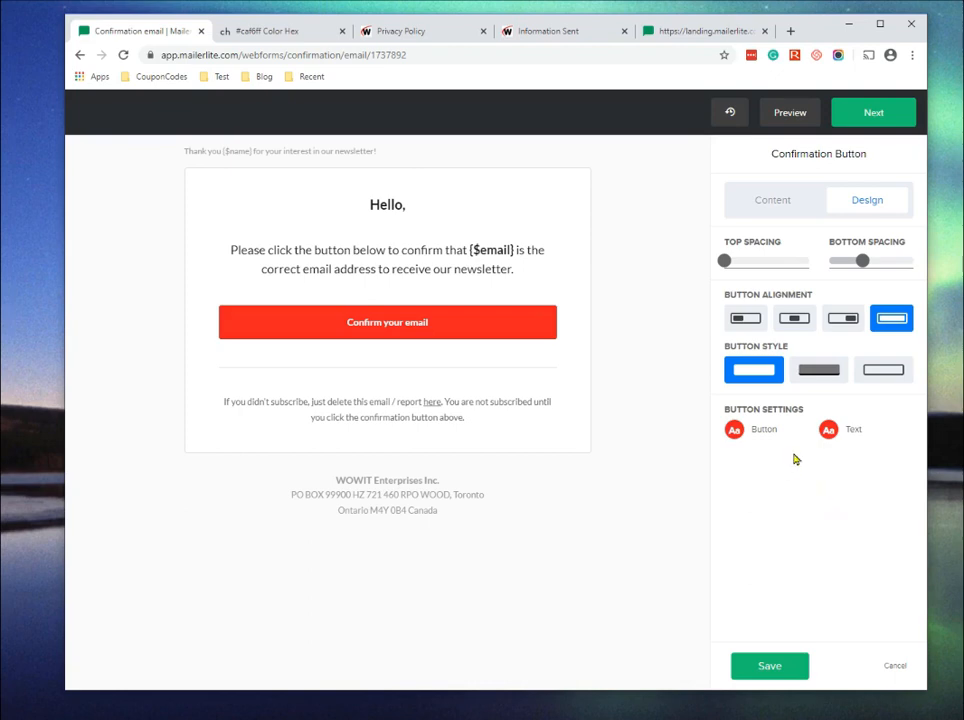
pyautogui.click(812, 374)
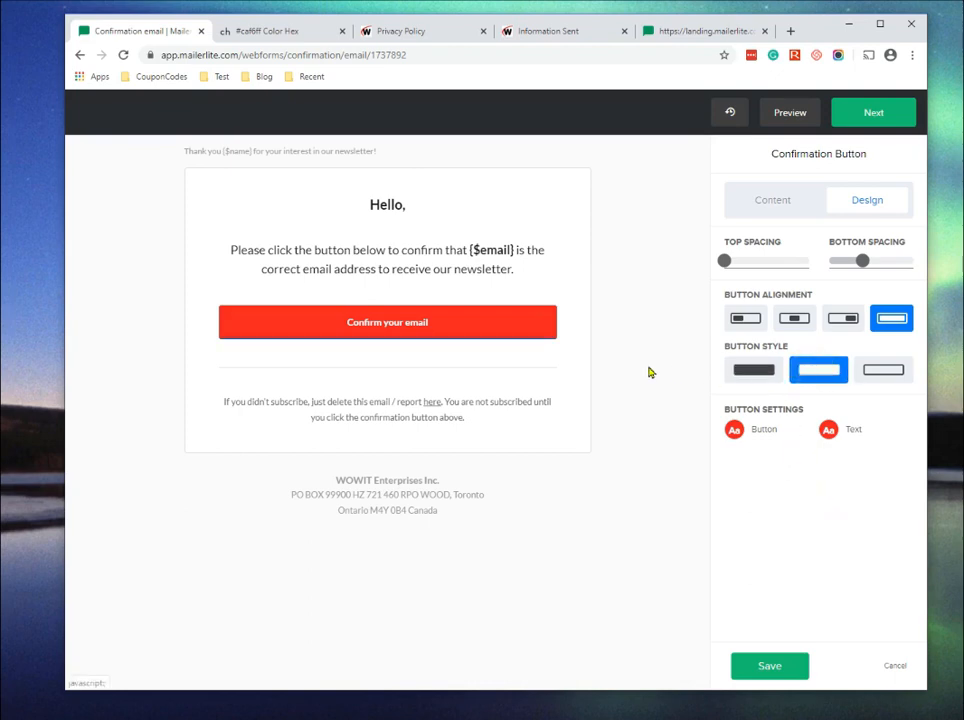
pyautogui.click(748, 373)
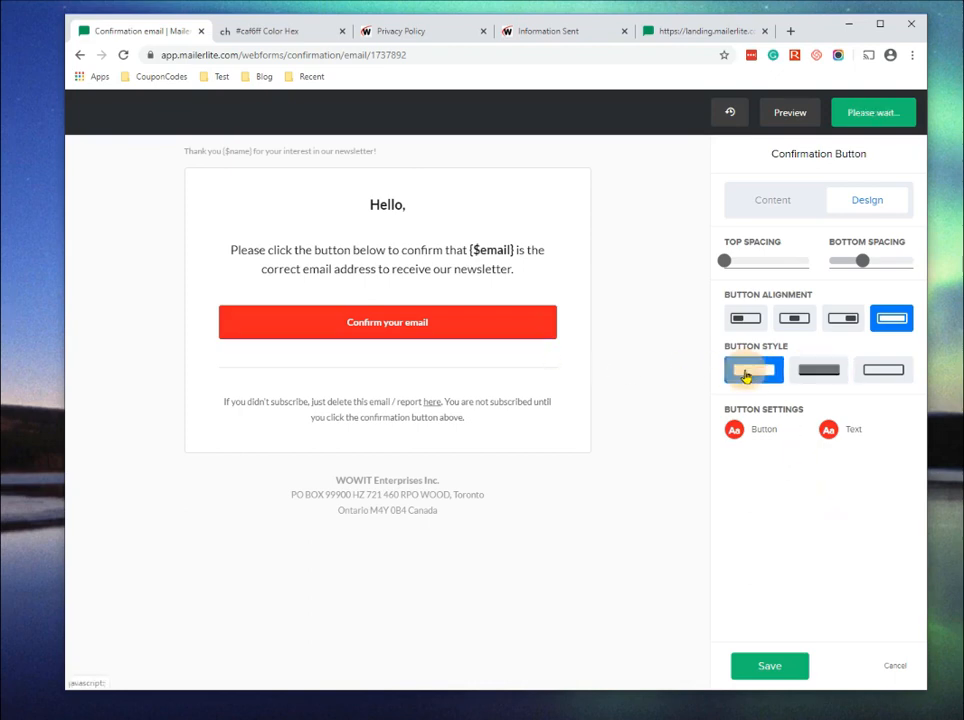
# Try aligning the confirmation button left, center and right, and return it to full width
pyautogui.click(740, 320)
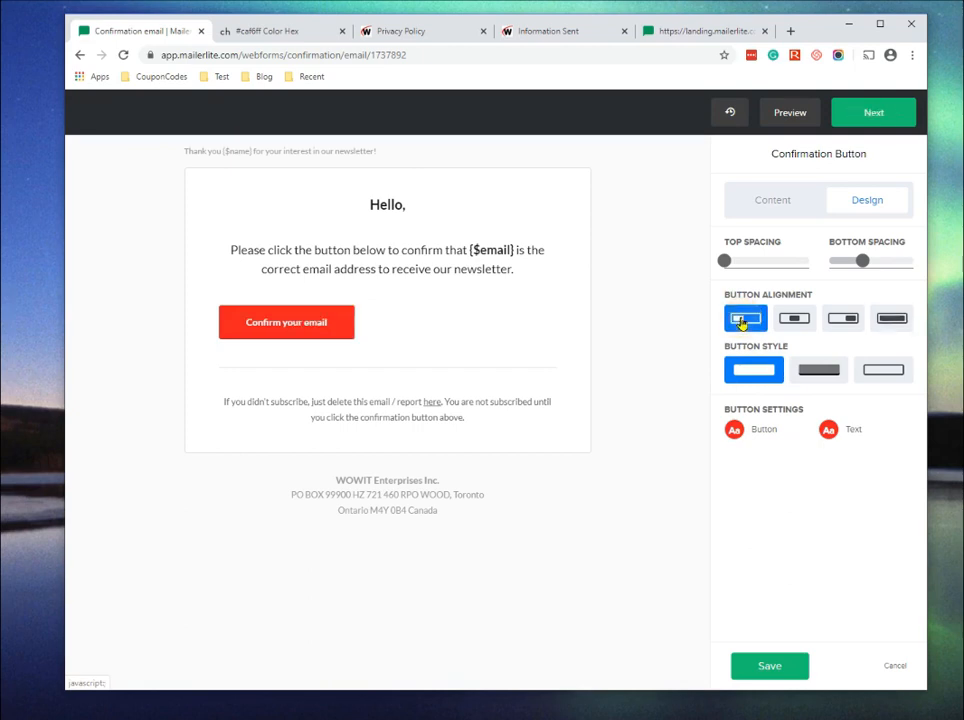
pyautogui.click(796, 320)
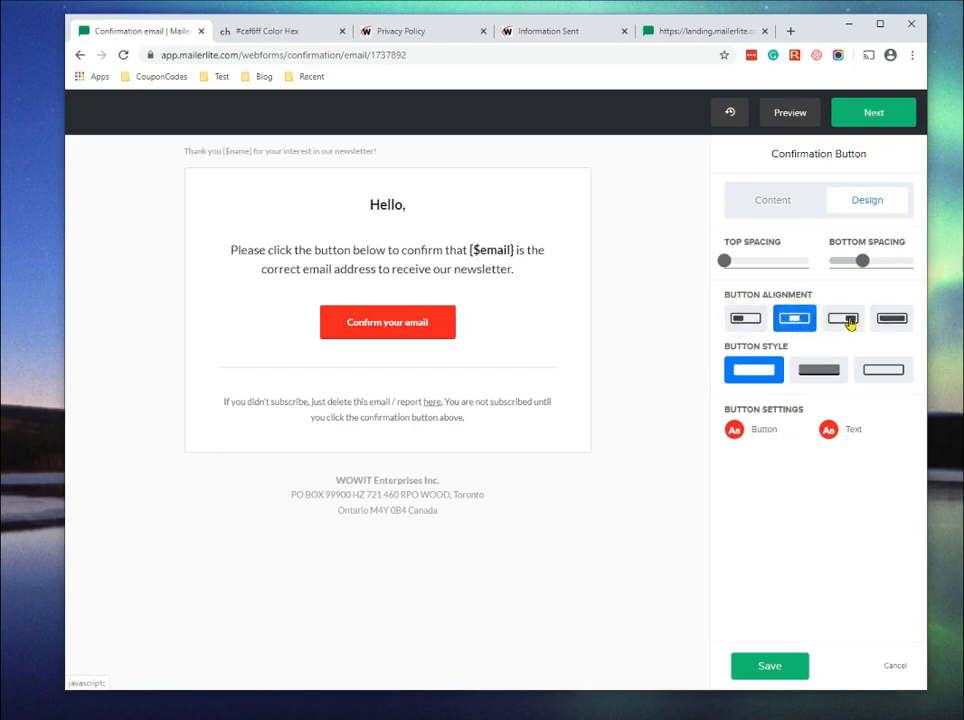
pyautogui.click(845, 319)
pyautogui.click(898, 322)
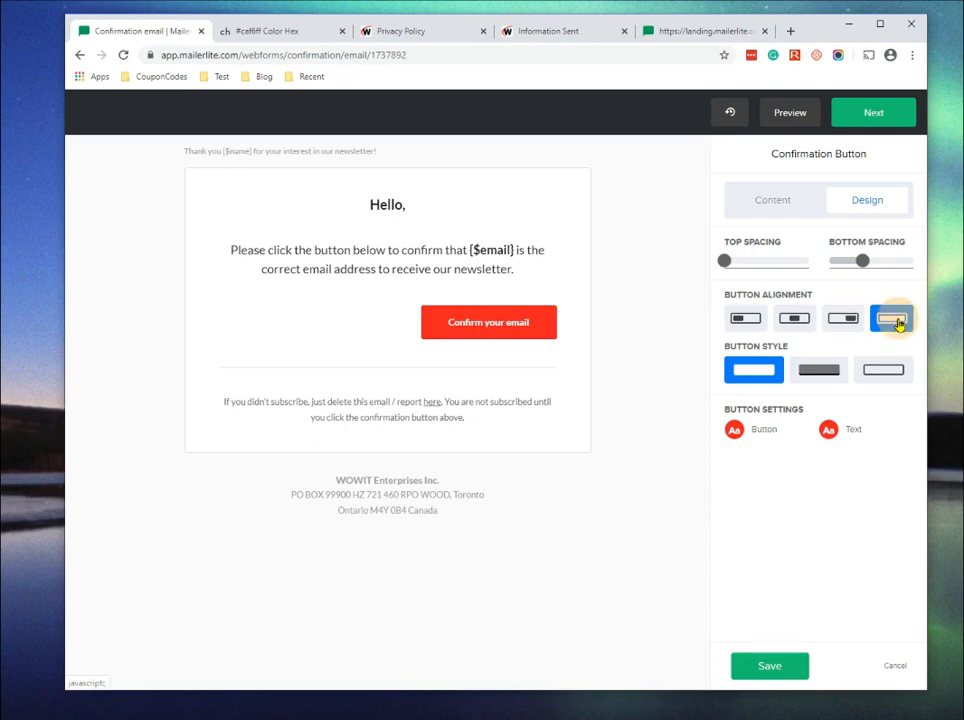
# Check the confirmation button's background color, border radius and vertical spacing options without saving
pyautogui.click(731, 438)
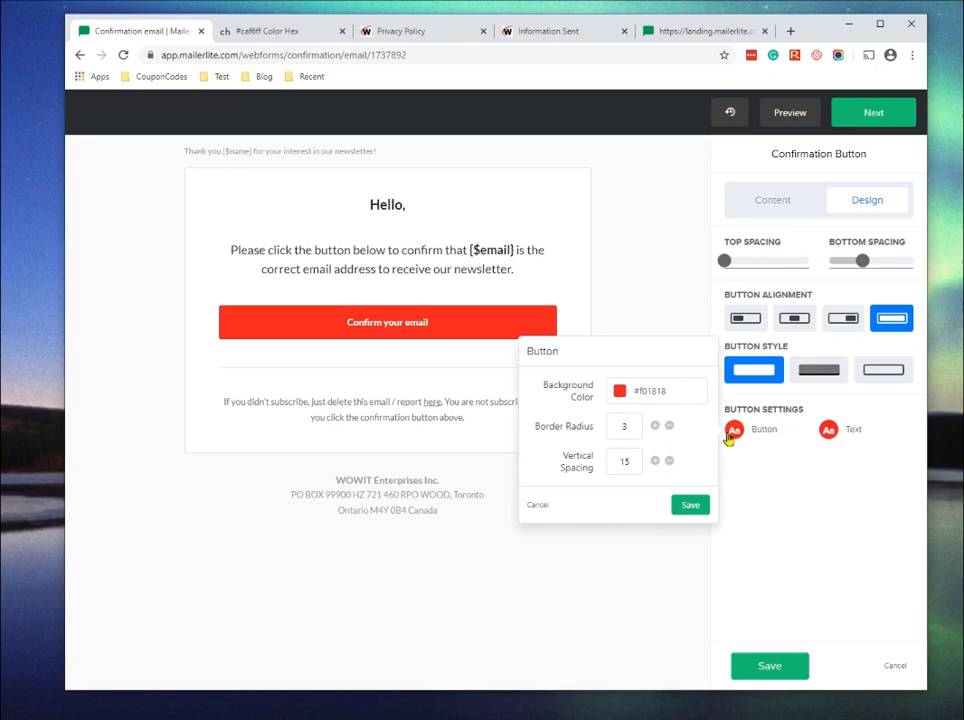
pyautogui.click(537, 506)
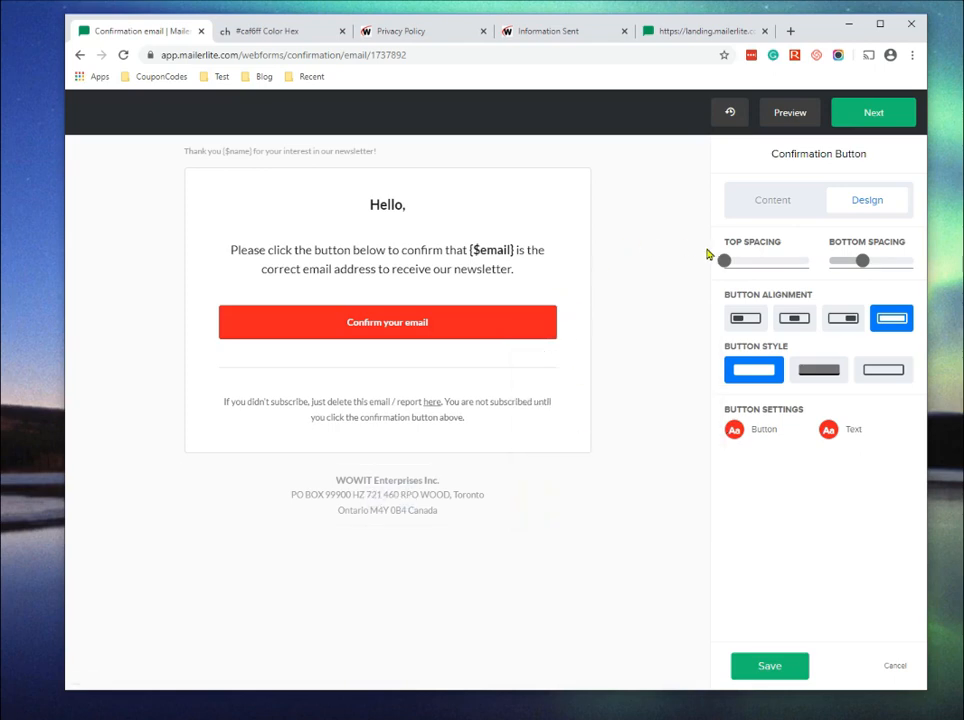
pyautogui.moveTo(731, 268)
pyautogui.click(734, 431)
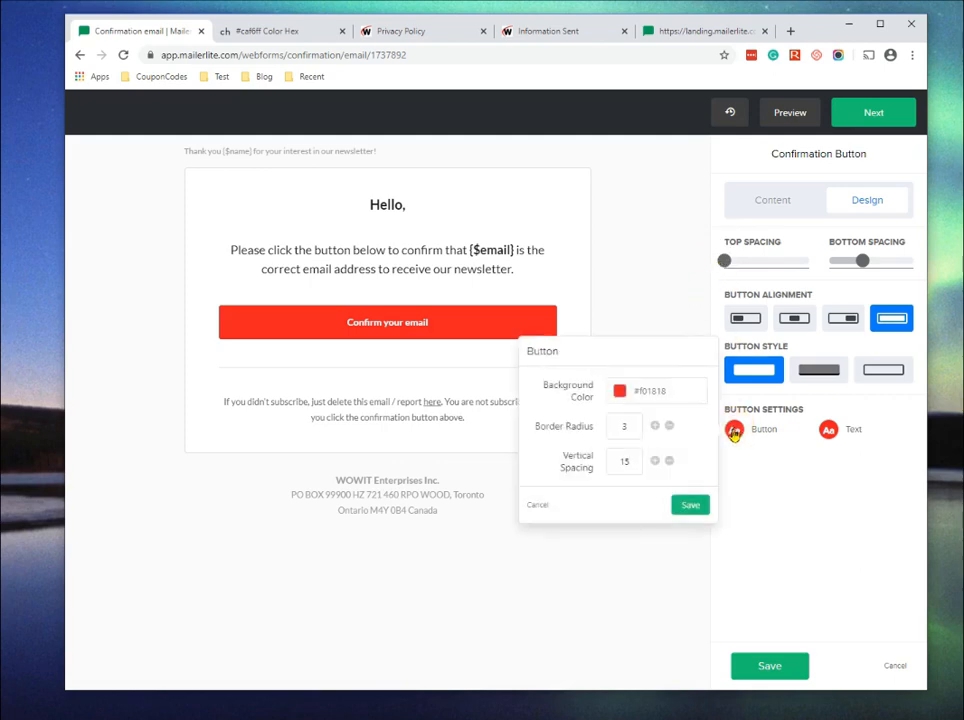
pyautogui.click(533, 505)
# Try a top spacing of 30 for the confirmation button, set it back to 0, and save the block
pyautogui.moveTo(742, 260)
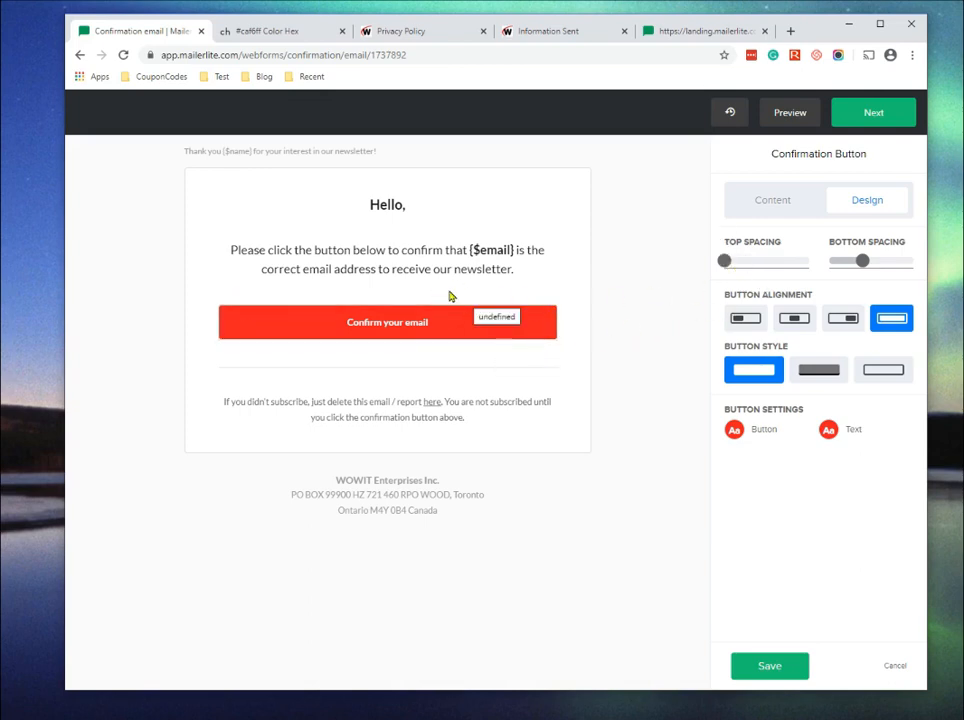
pyautogui.click(751, 262)
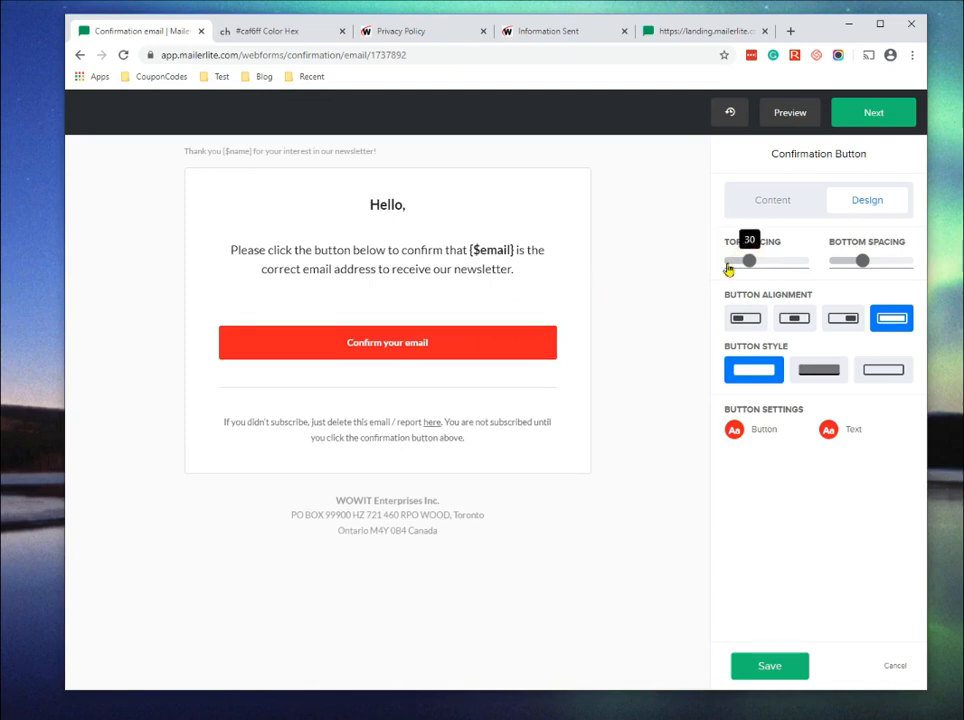
pyautogui.click(726, 263)
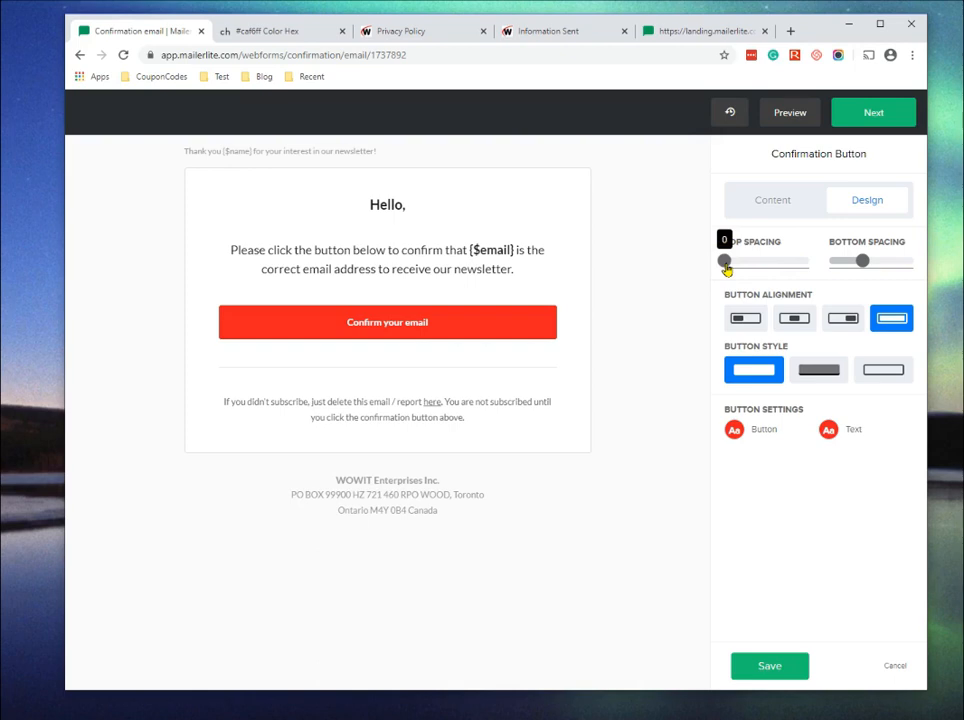
pyautogui.click(762, 667)
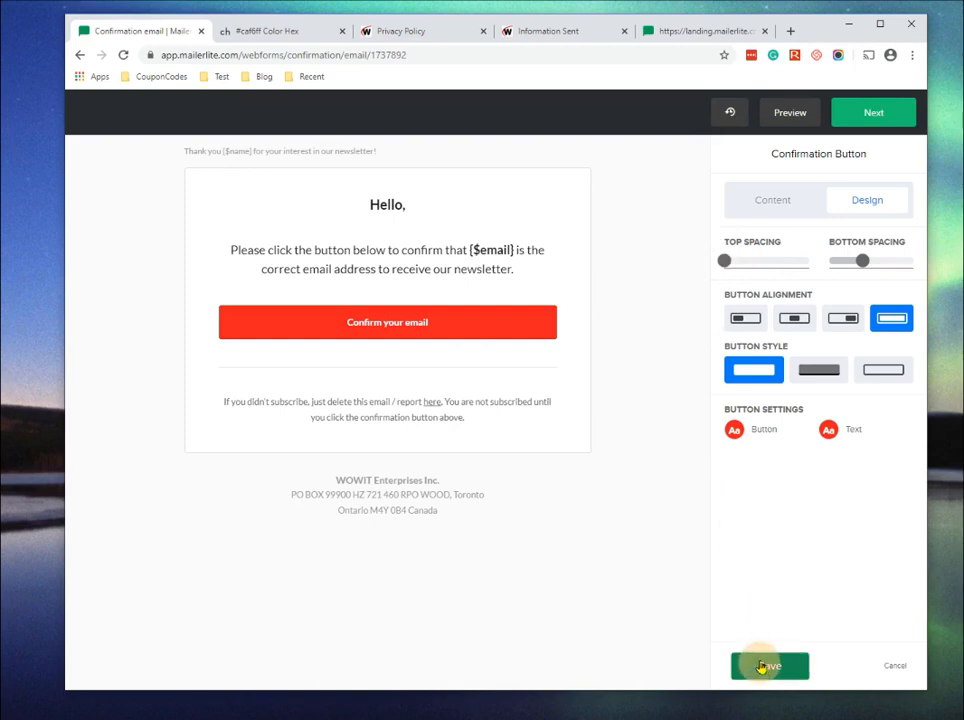
# In the divider block's options, try a bottom spacing of 20 and set it back to 40
pyautogui.moveTo(508, 370)
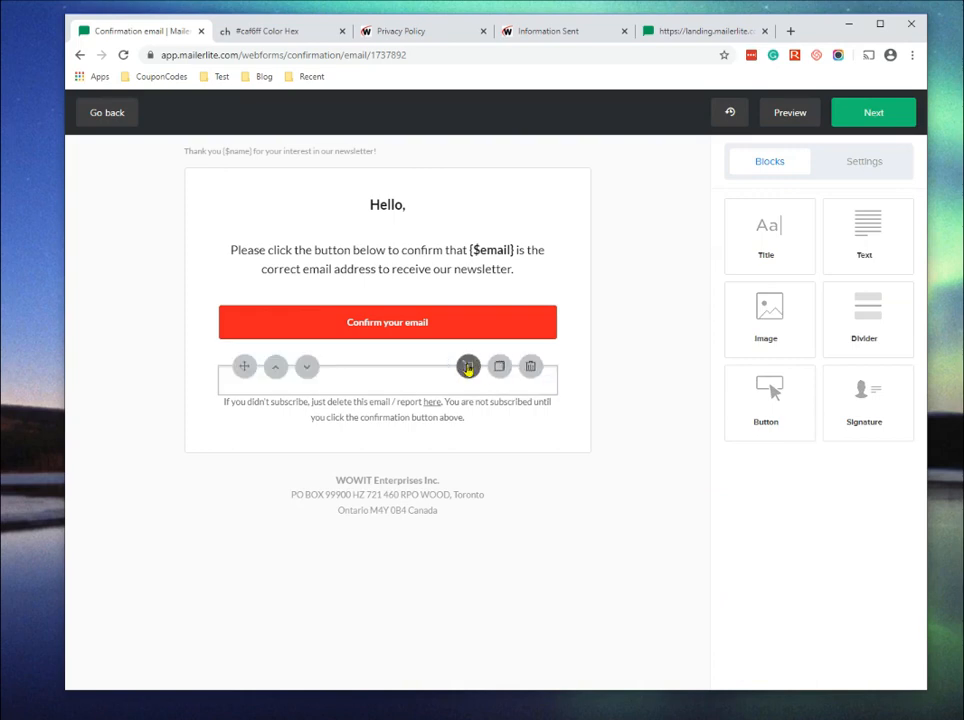
pyautogui.click(468, 367)
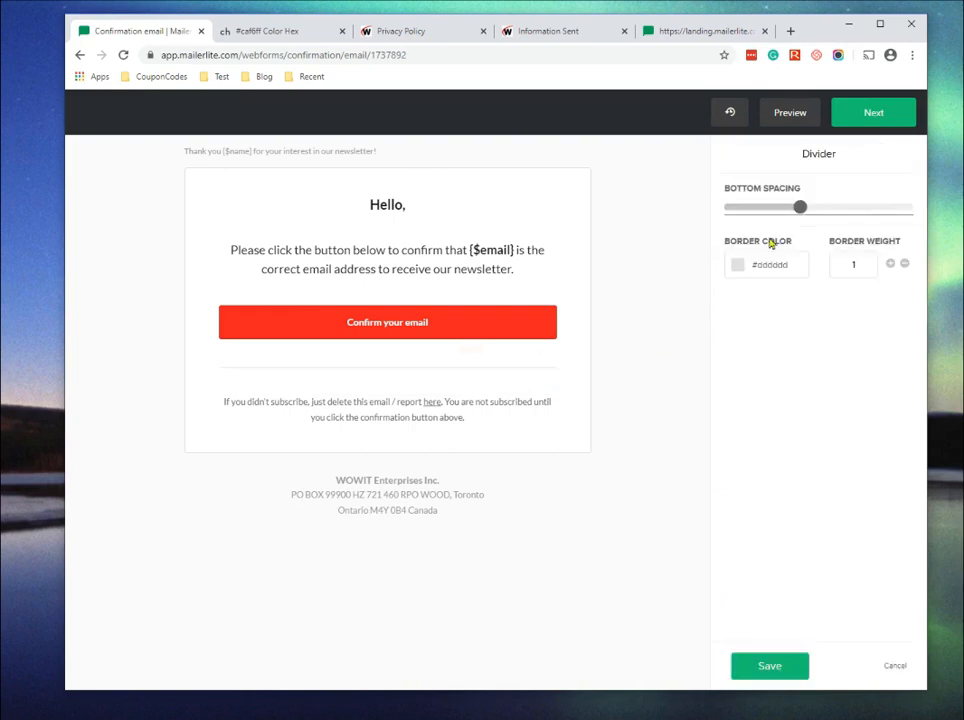
pyautogui.moveTo(762, 217)
pyautogui.click(762, 215)
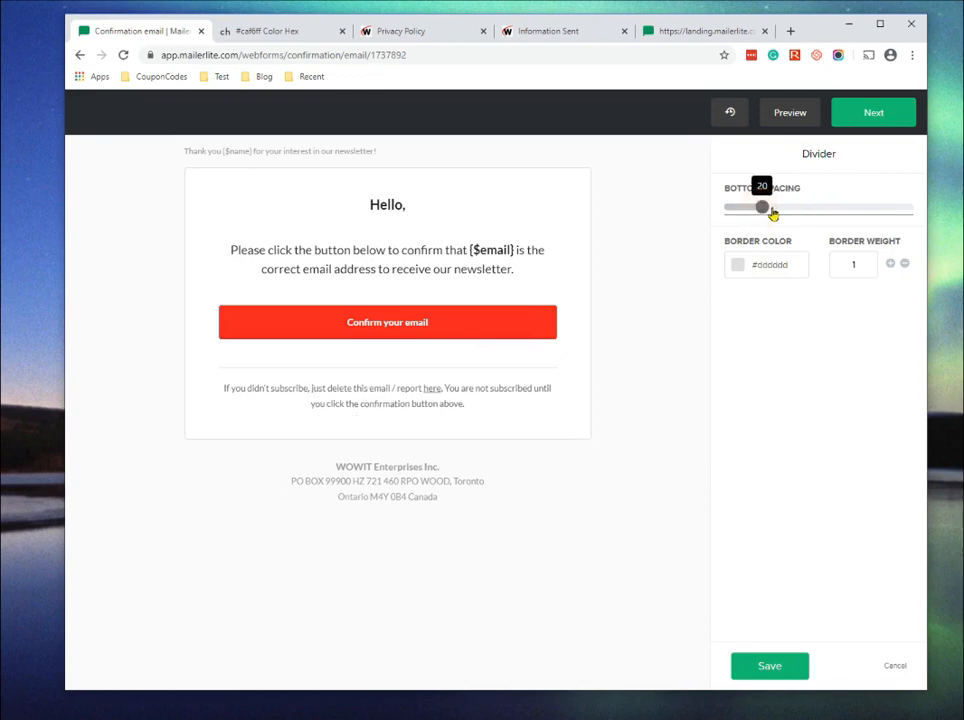
pyautogui.click(795, 212)
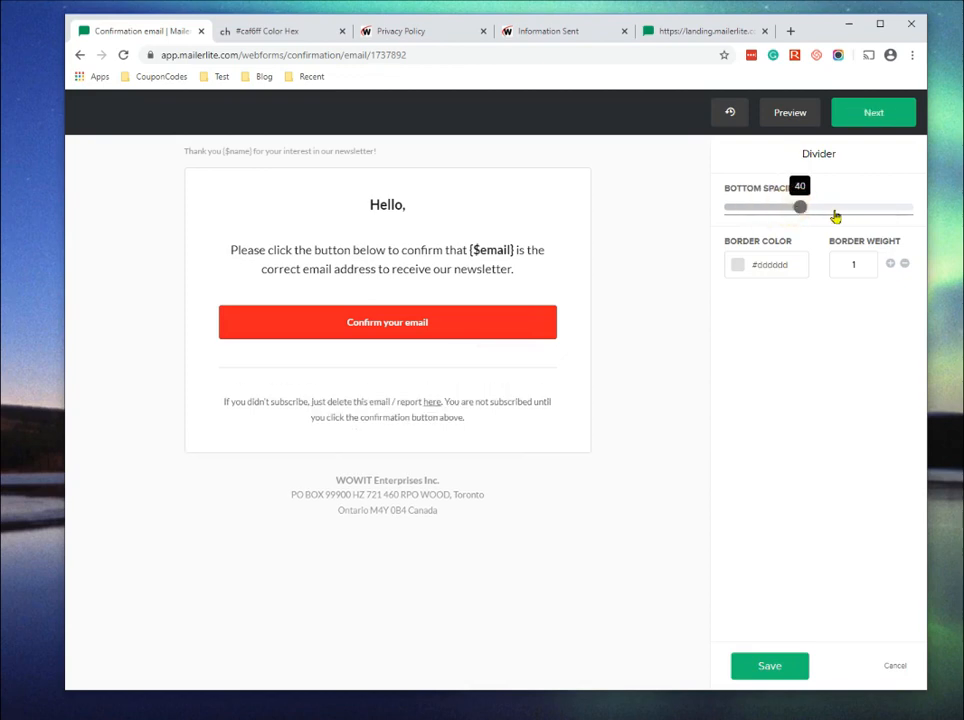
# Set the divider's bottom spacing to about 30 and its border weight to 4, and save the block
pyautogui.click(836, 214)
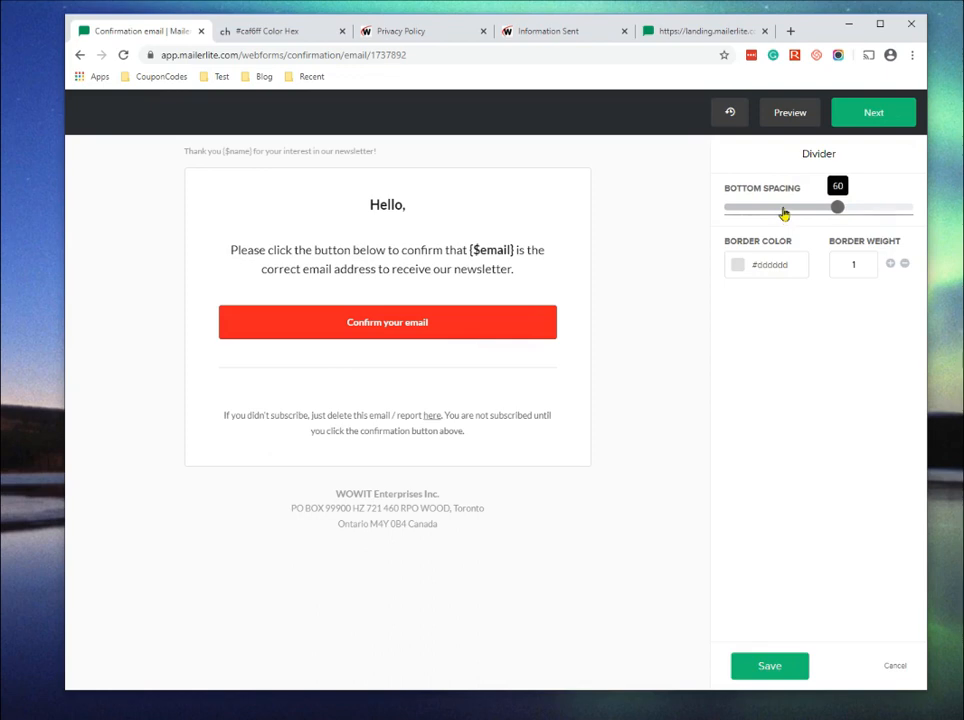
pyautogui.click(783, 215)
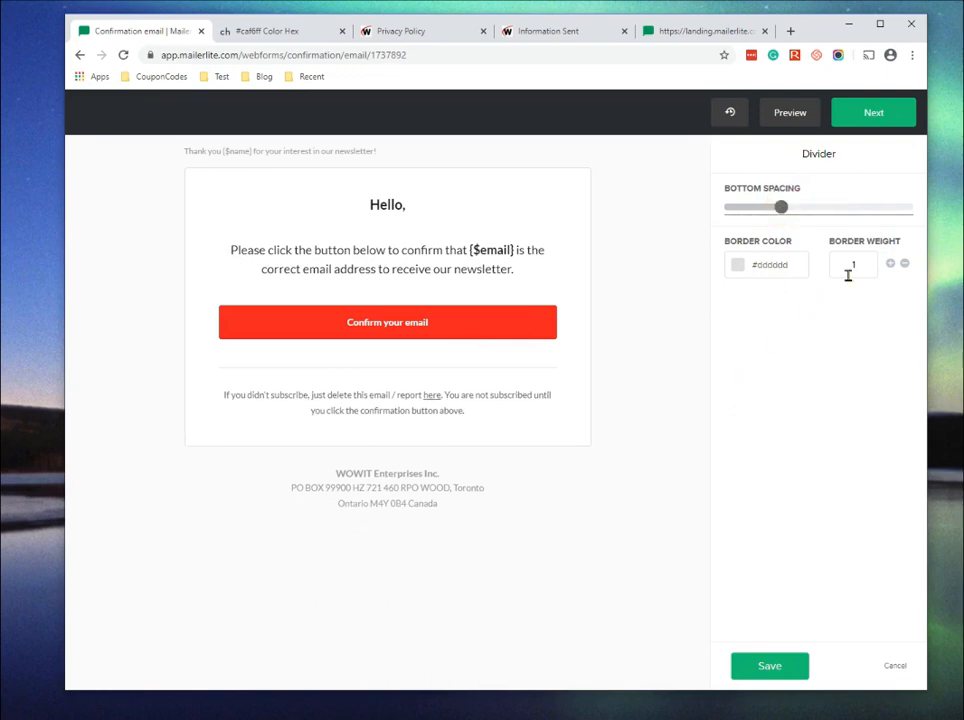
pyautogui.click(889, 265)
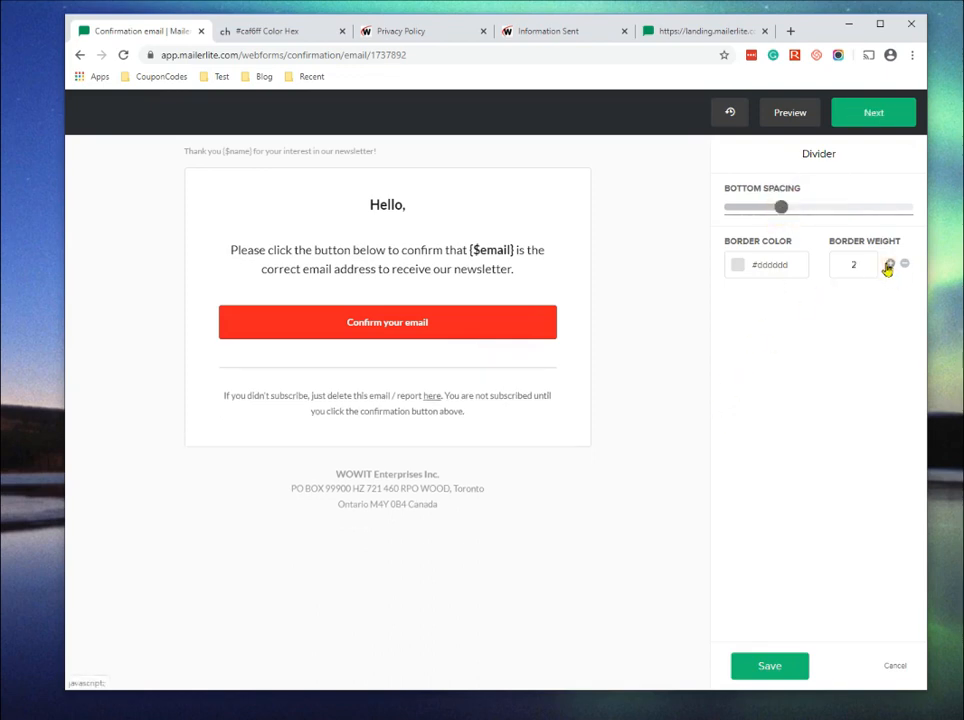
pyautogui.click(889, 265)
pyautogui.click(889, 265)
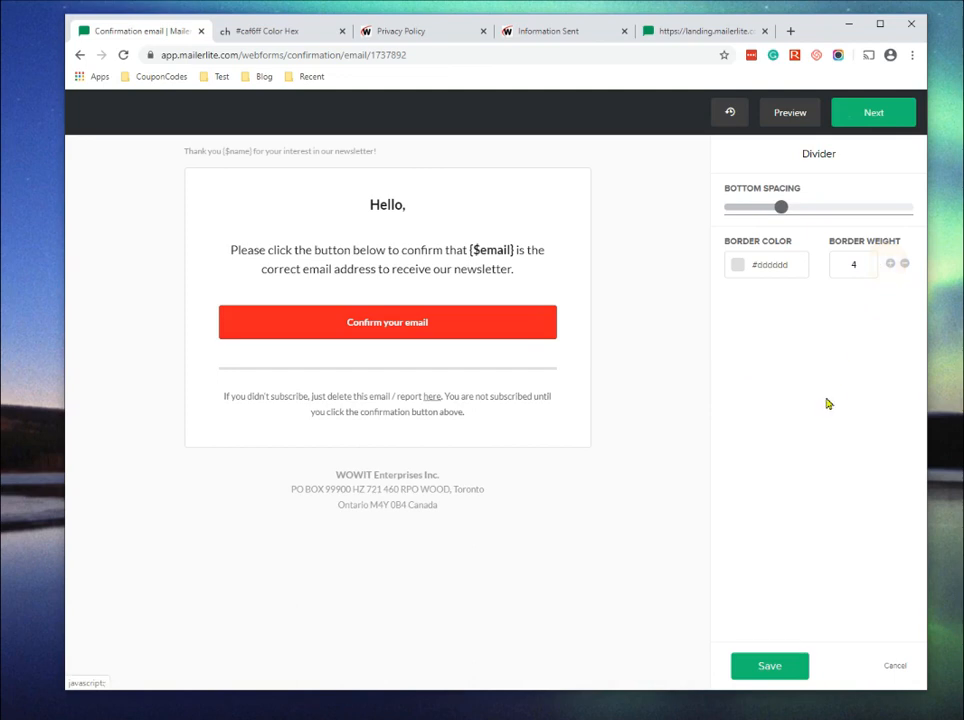
pyautogui.click(775, 666)
# Check the content of the footer text block, including its "here" link, and leave it without saving
pyautogui.moveTo(519, 402)
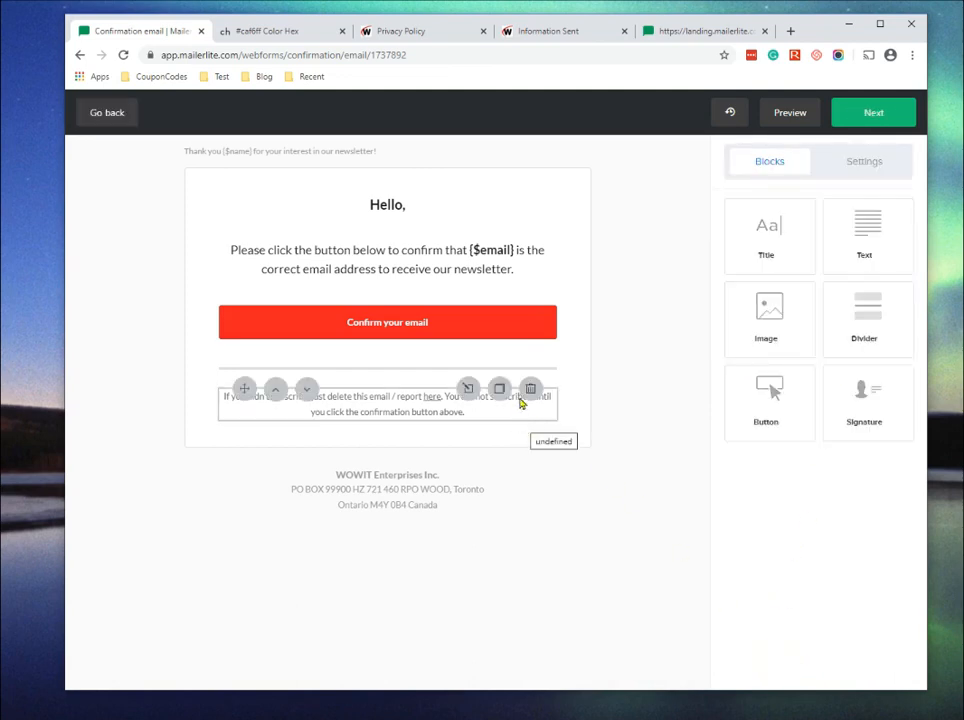
pyautogui.click(468, 390)
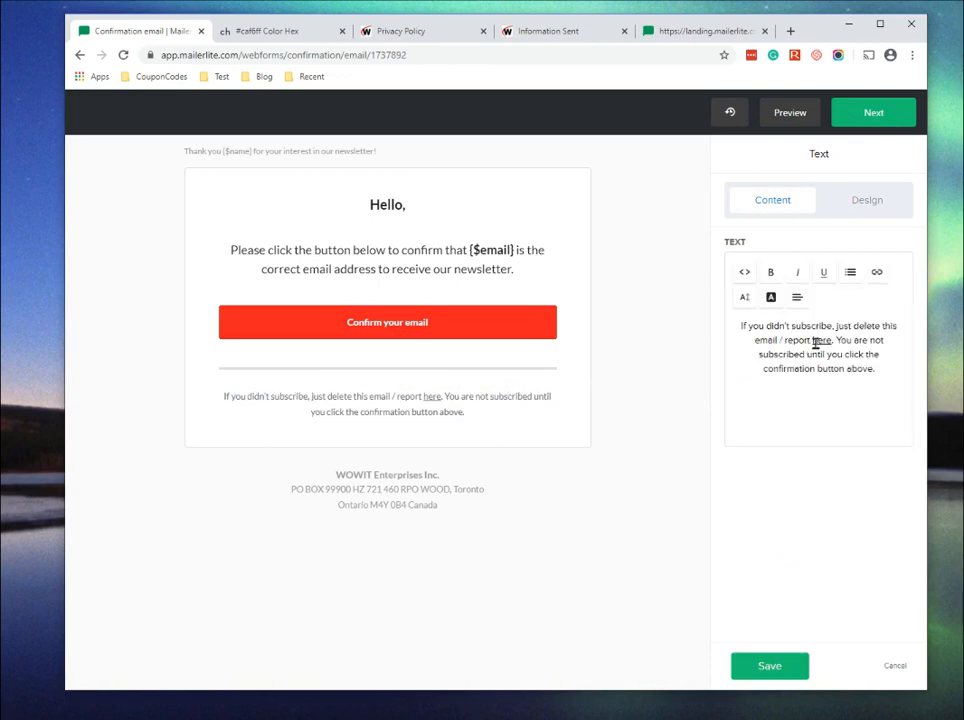
pyautogui.doubleClick(817, 341)
pyautogui.click(904, 665)
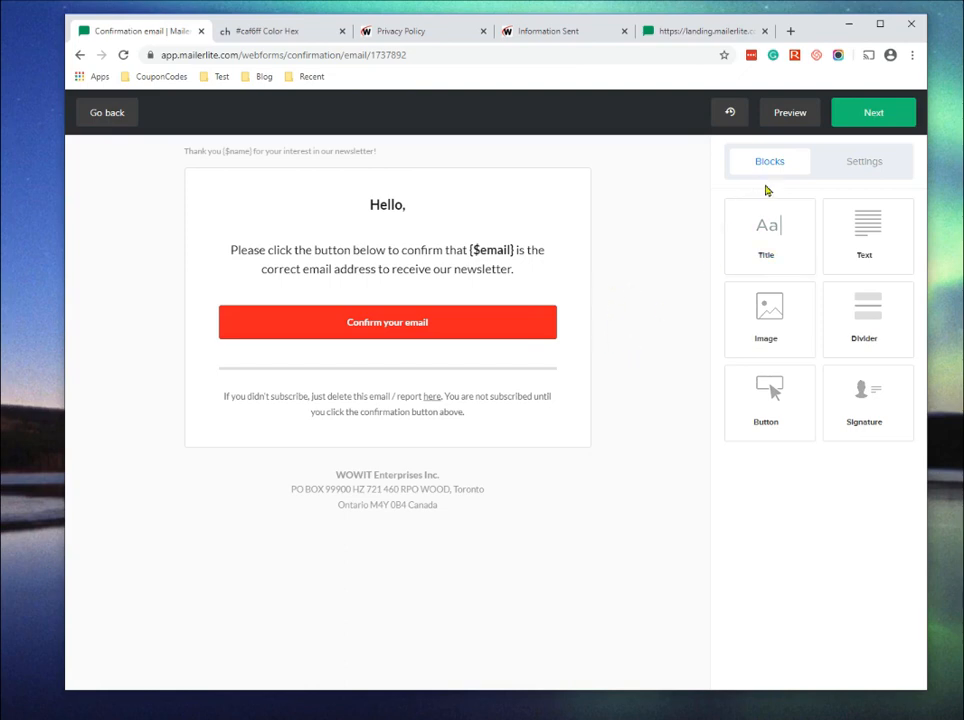
# Finish editing the confirmation email and open the Double Opt-In Thank You page for editing
pyautogui.click(869, 111)
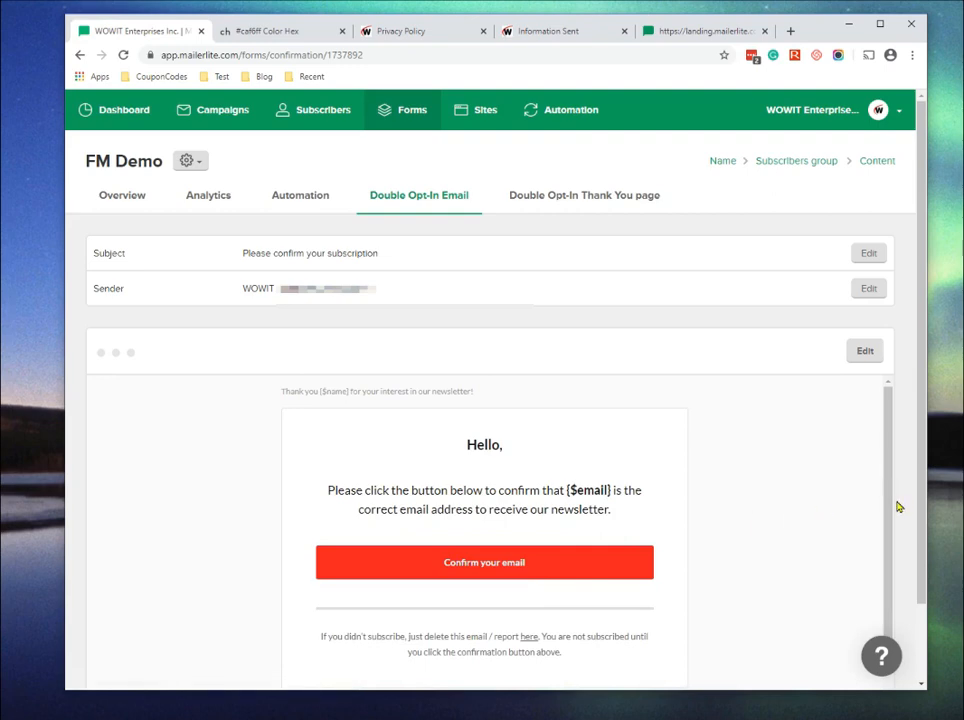
pyautogui.click(604, 199)
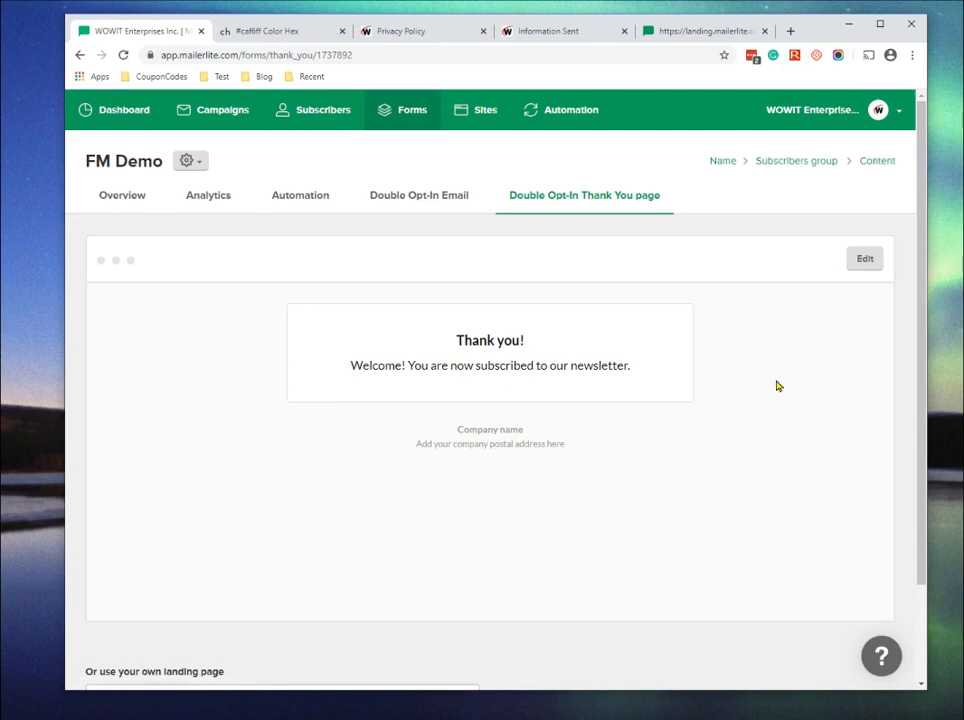
pyautogui.click(865, 260)
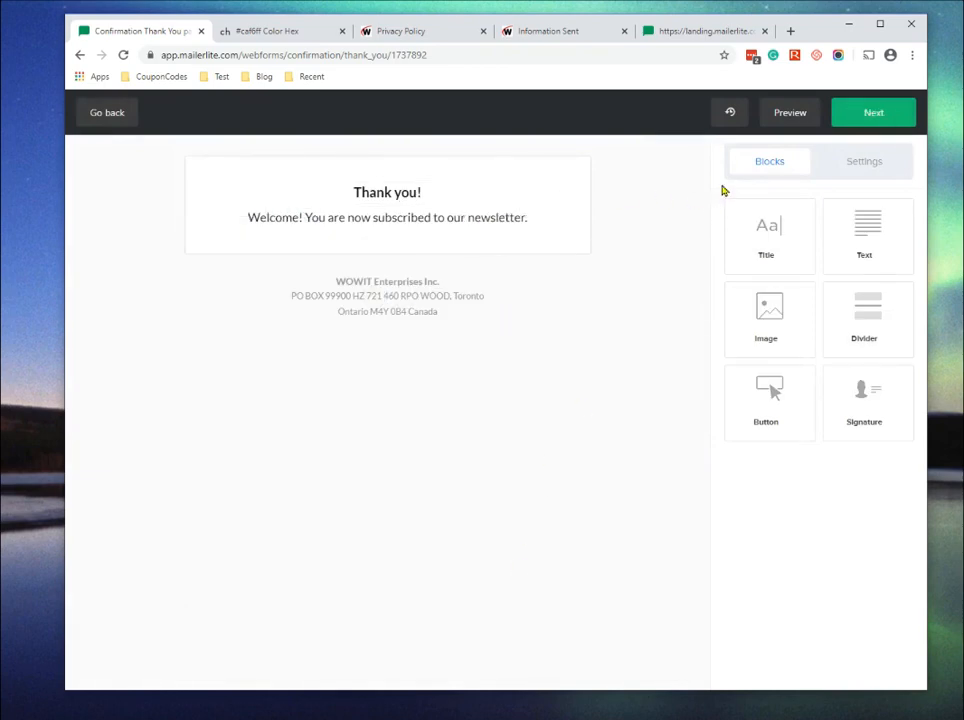
# Increase the top spacing of the thank you page's welcome text to about 30, save the block, and finish editing the page
pyautogui.click(870, 165)
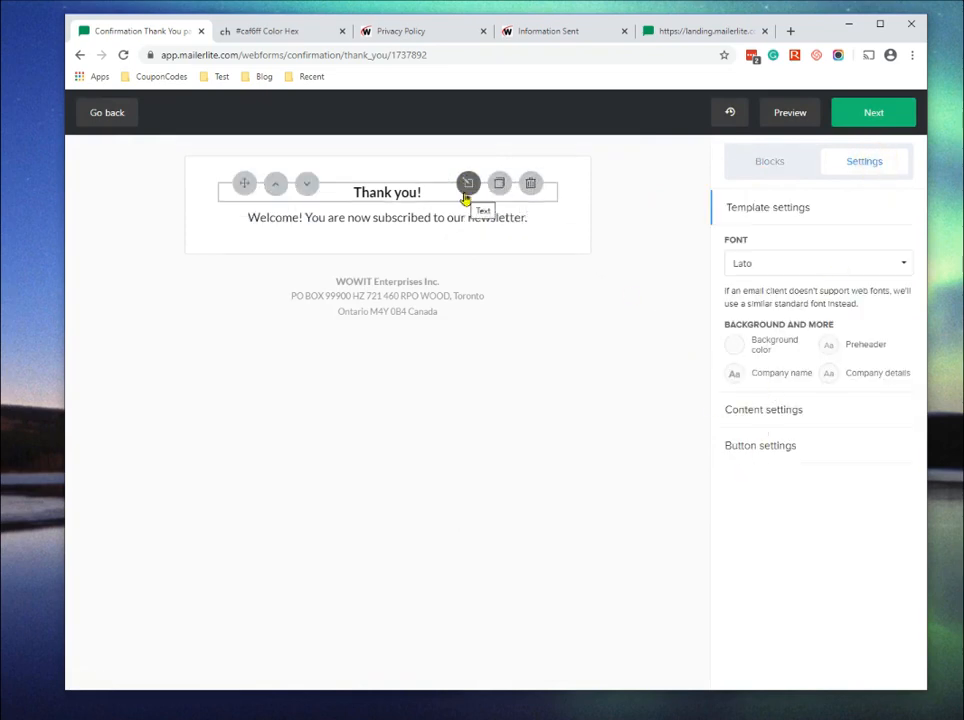
pyautogui.click(764, 161)
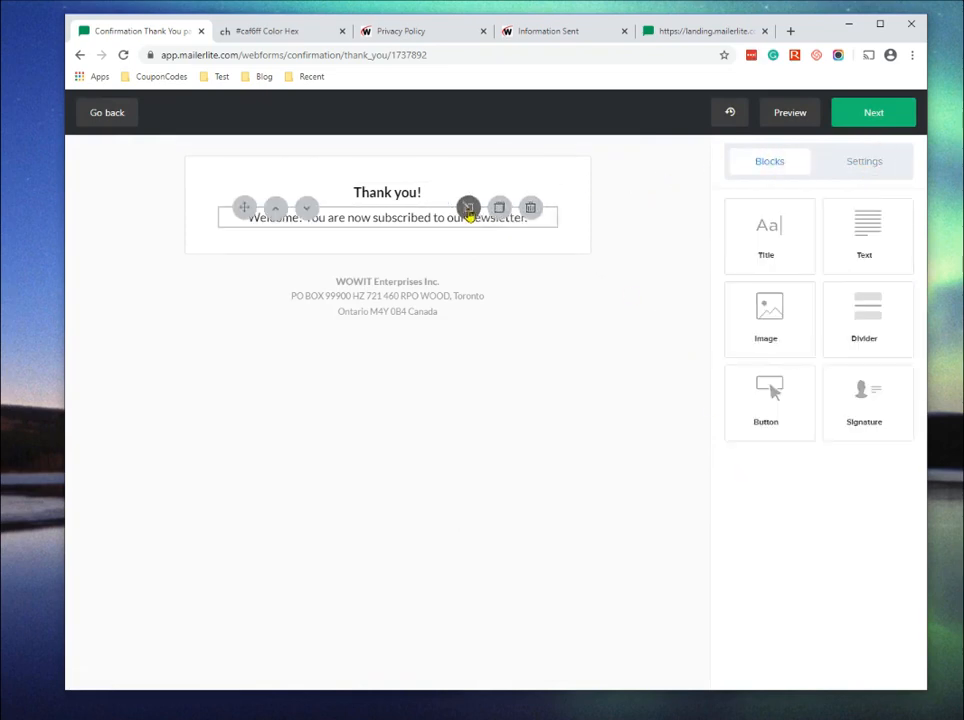
pyautogui.click(468, 209)
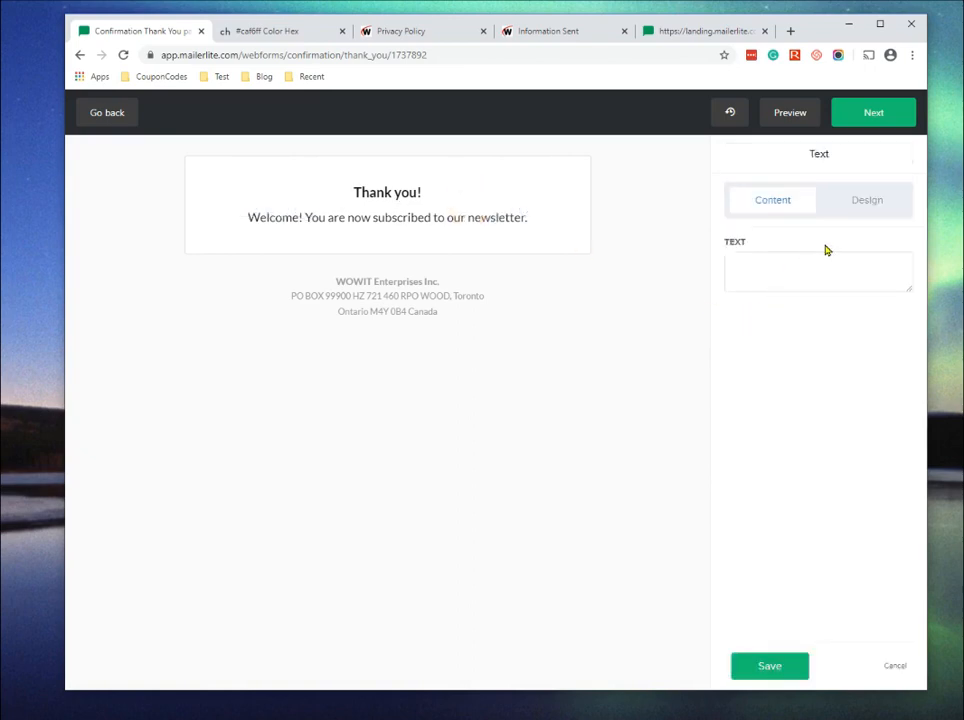
pyautogui.click(866, 205)
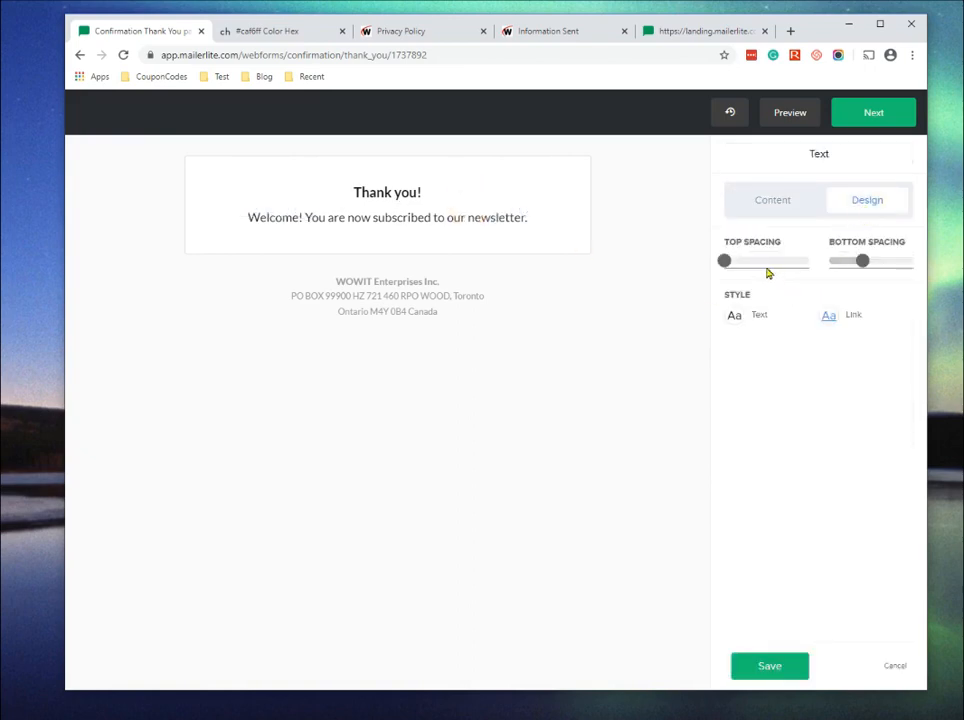
pyautogui.click(747, 262)
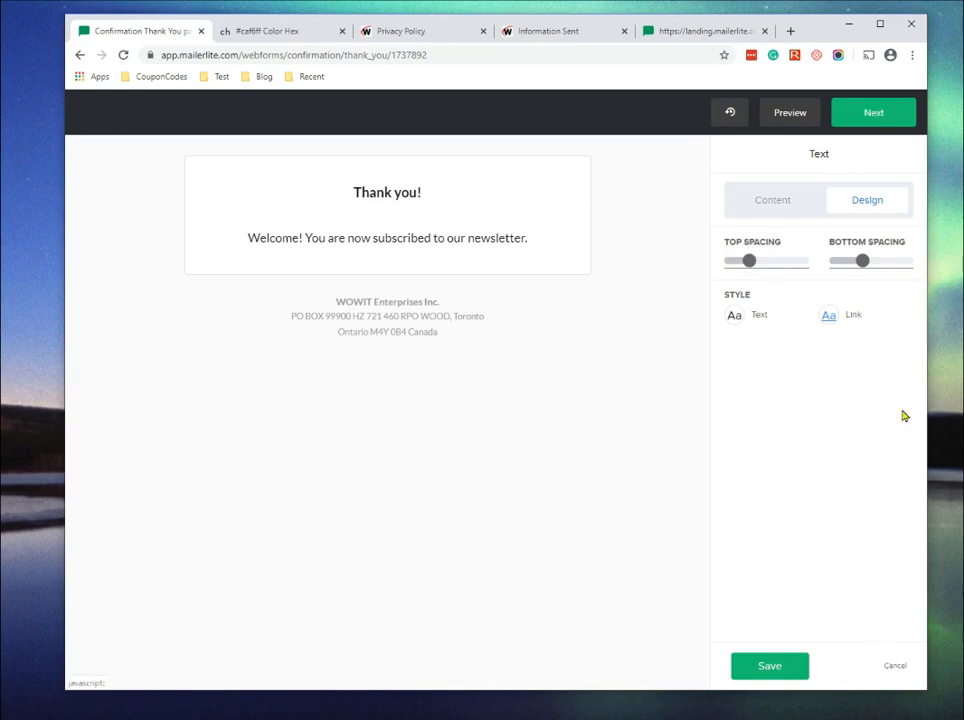
pyautogui.click(873, 113)
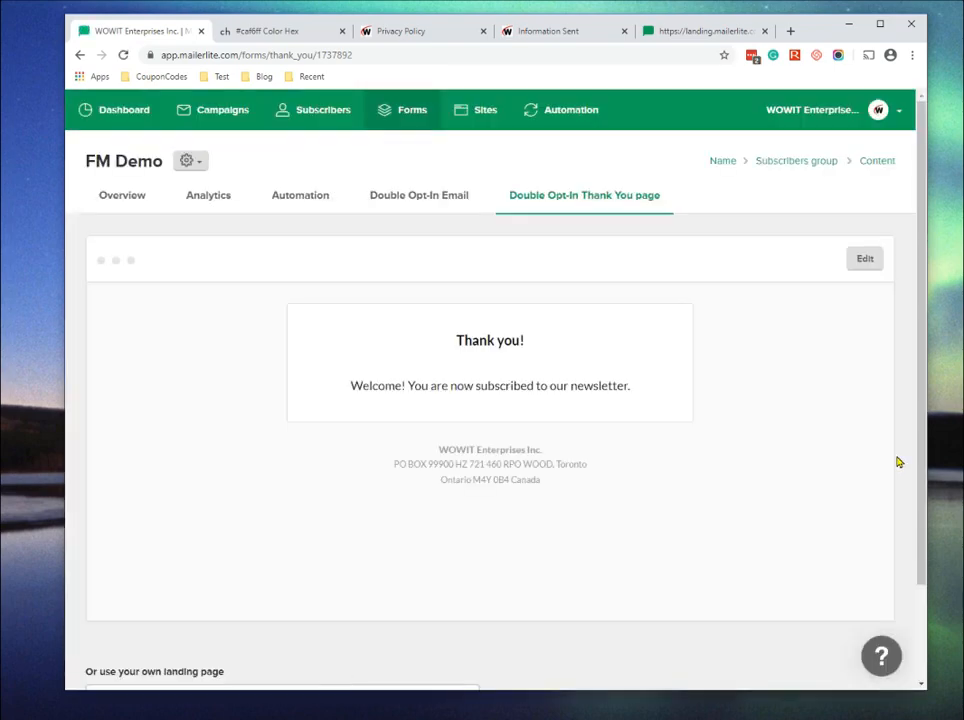
# Check the option below the thank you page preview for using your own landing page
pyautogui.scroll(-1, 898, 462)
pyautogui.scroll(-1, 872, 585)
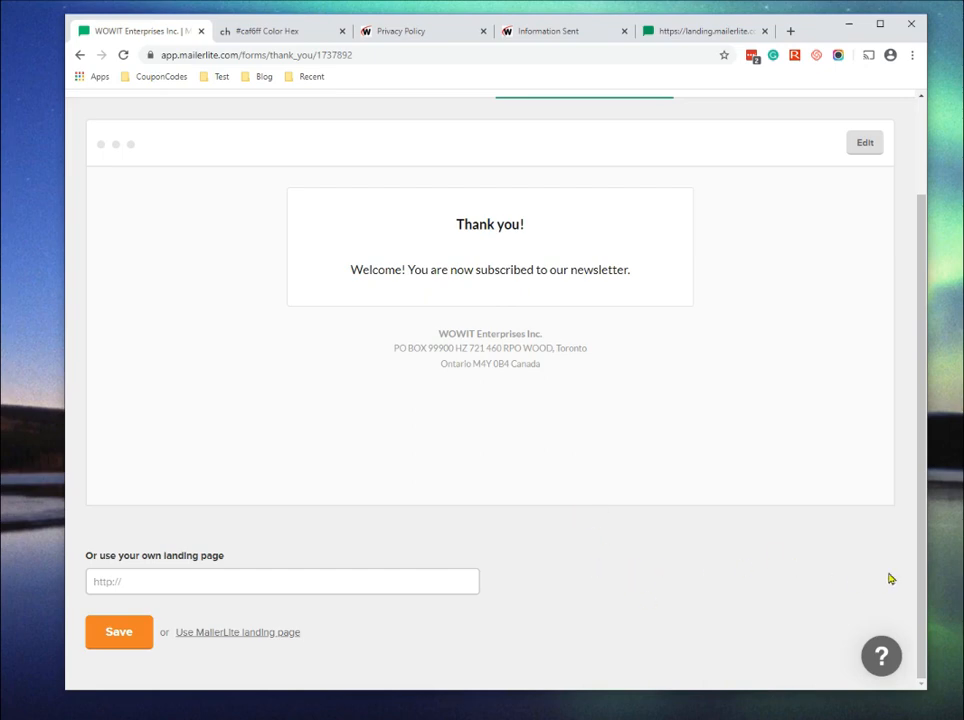
pyautogui.moveTo(919, 578); pyautogui.dragTo(915, 474)
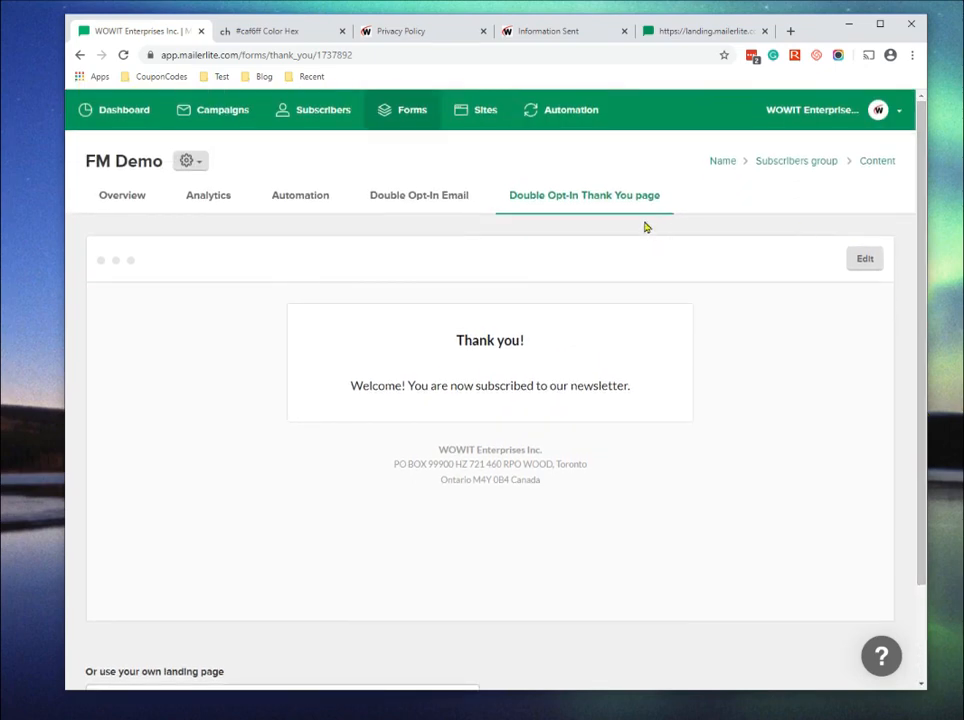